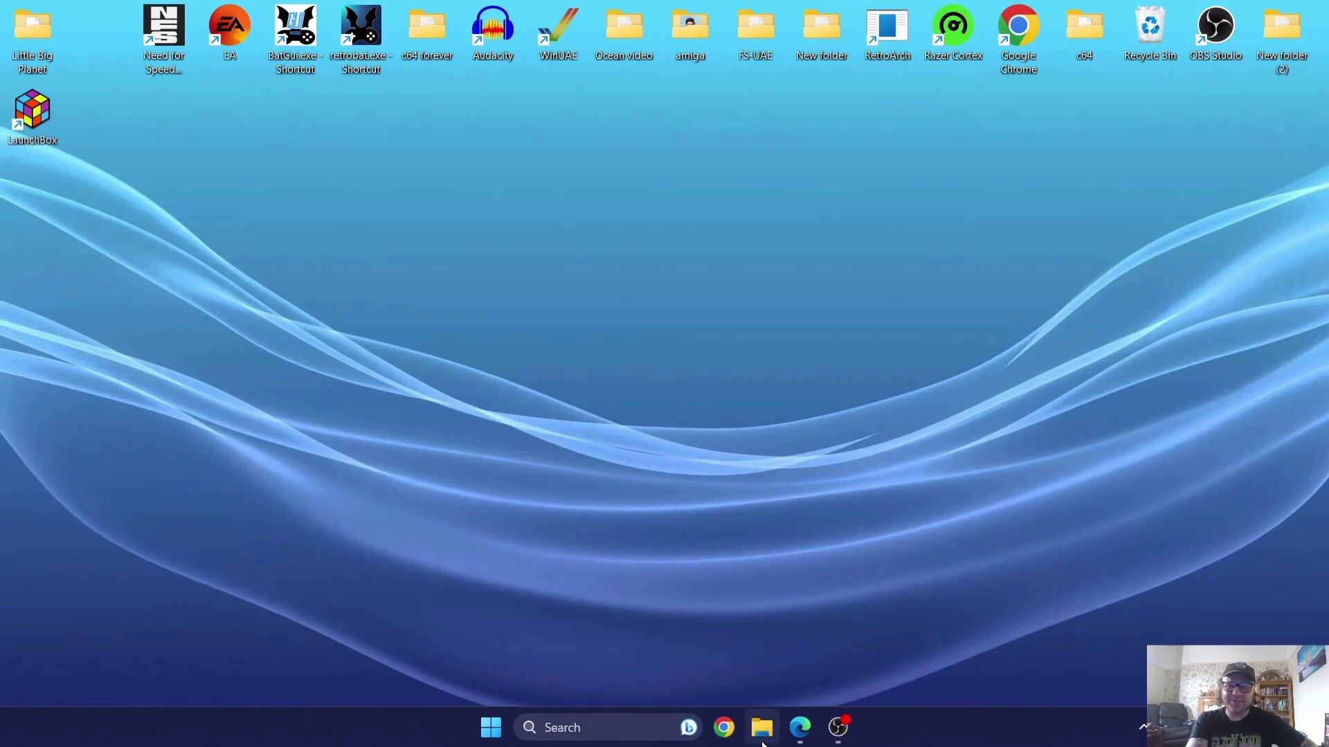
Download the PS3 system update file PS3UPDAT.PUP from the PlayStation support page in Edge and choose to keep it anyway
left_click(801, 727)
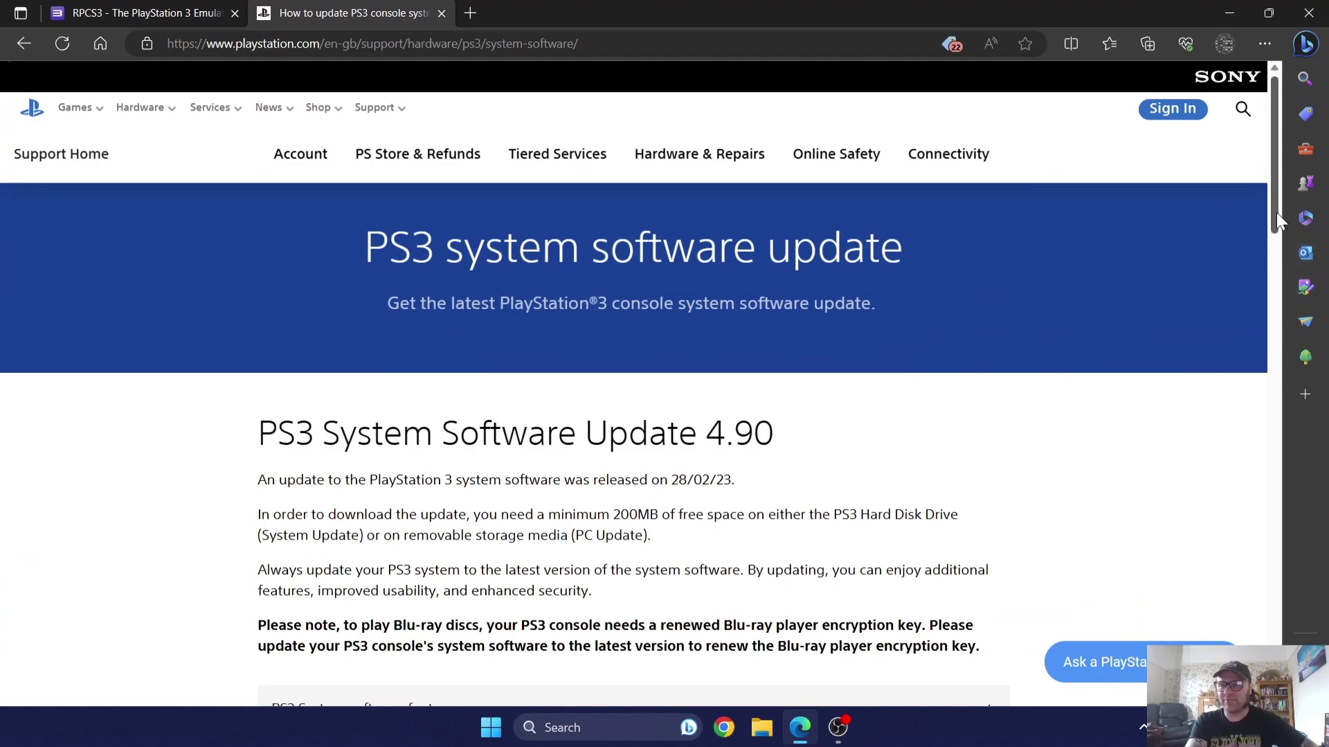
left_click_drag(1276, 211, 1276, 265)
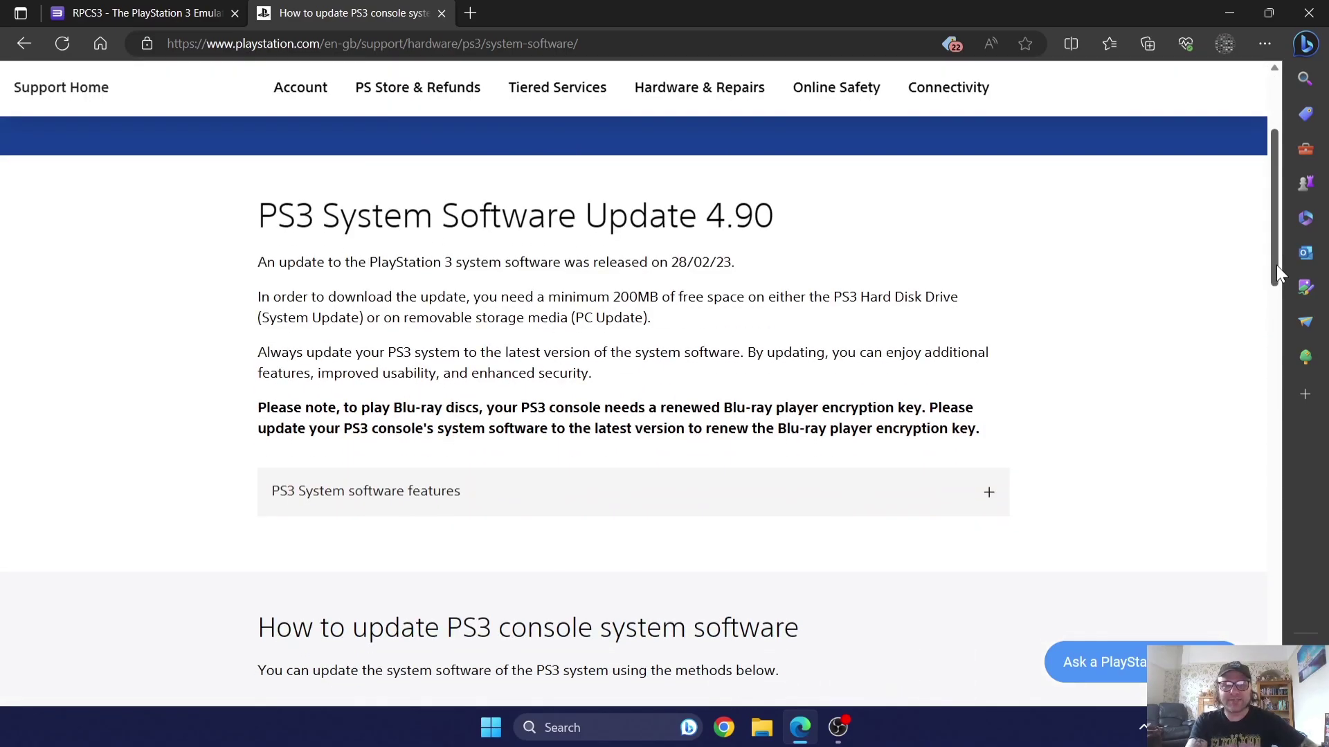
left_click_drag(1276, 265, 1272, 344)
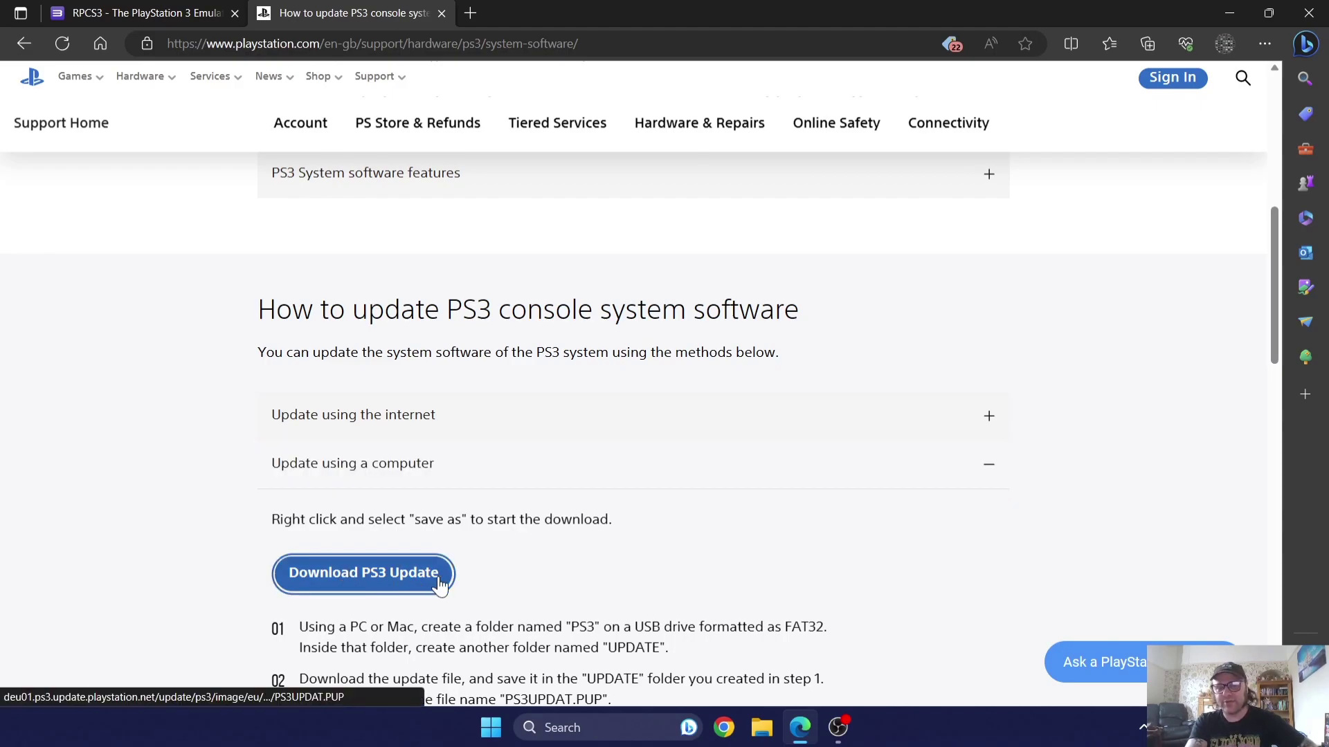
left_click(346, 578)
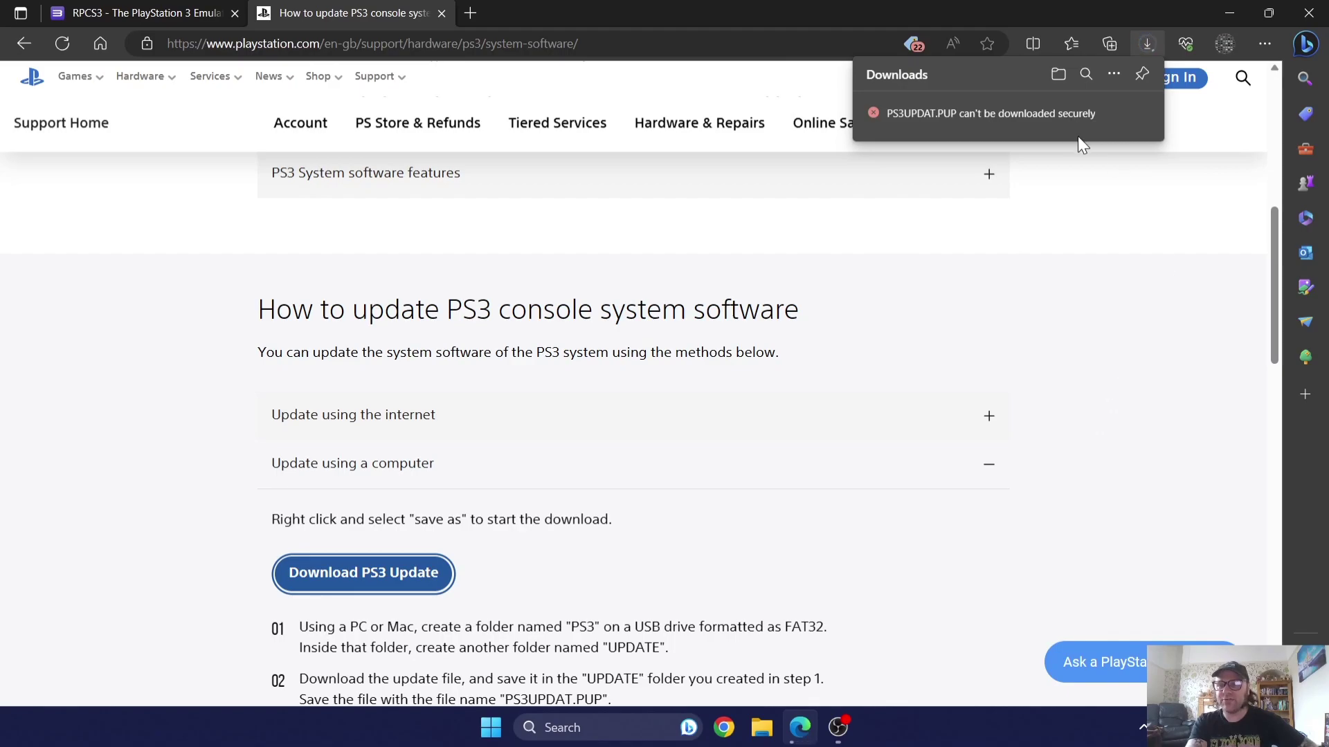
left_click(1132, 113)
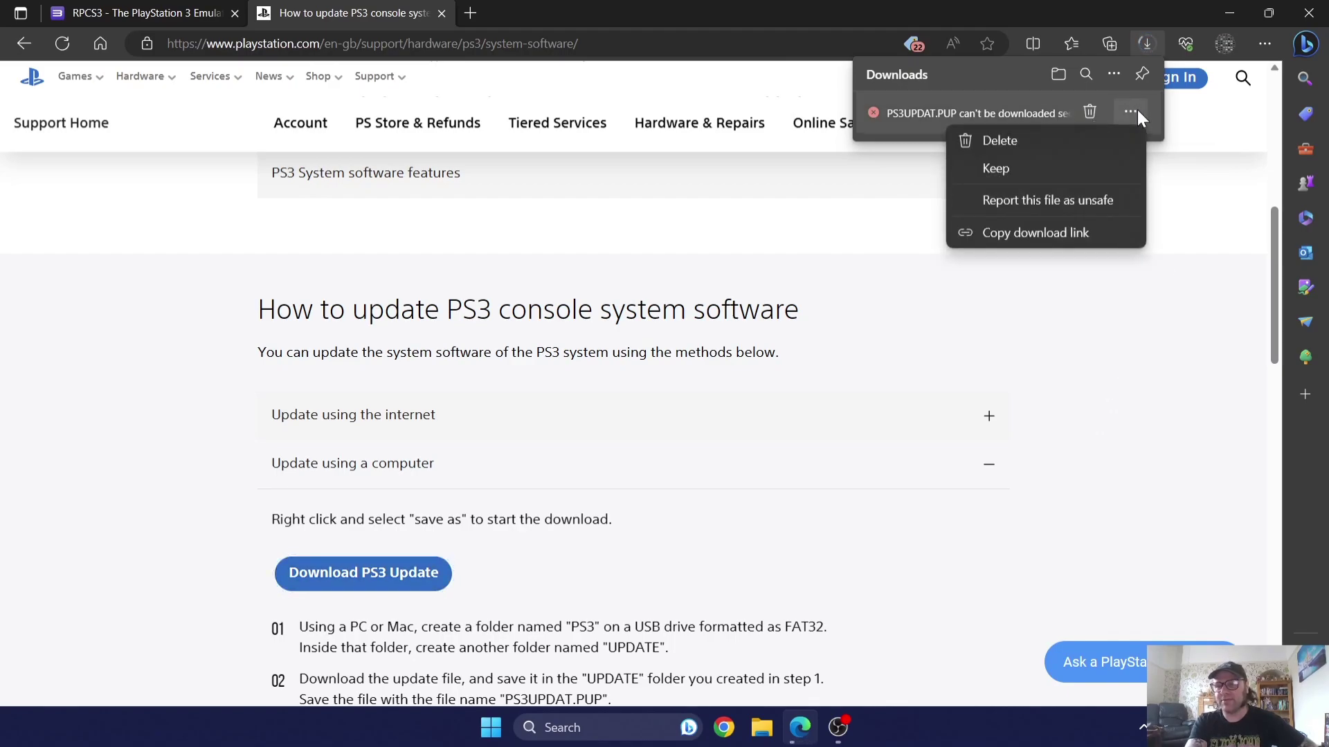
left_click(1078, 168)
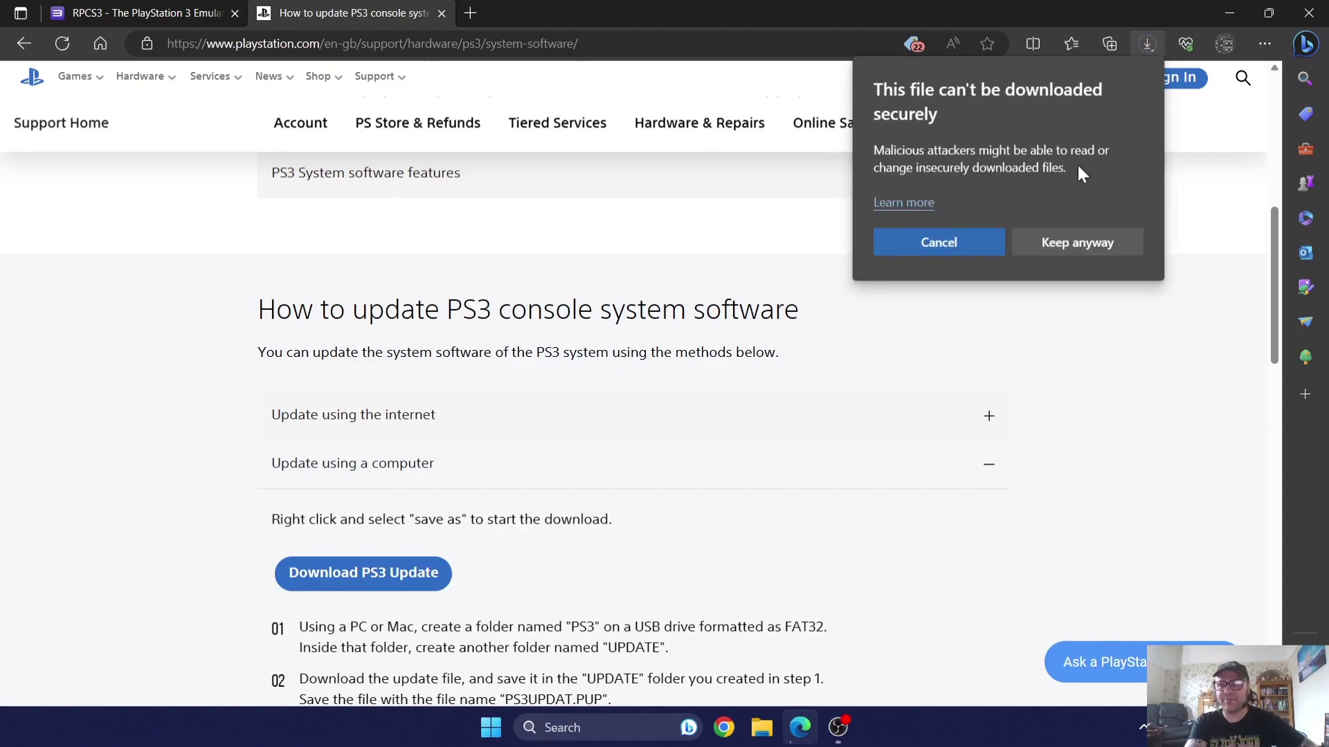
left_click(1070, 257)
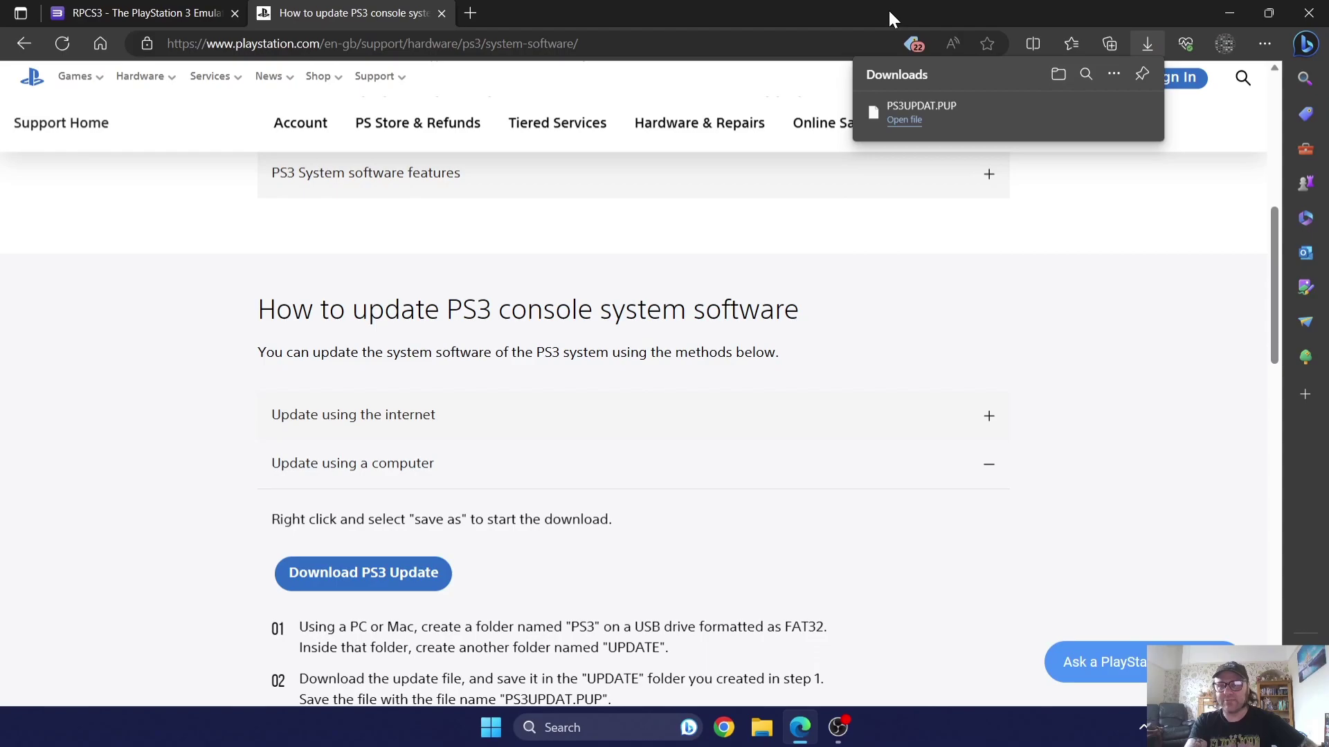
Download the latest Windows build of RPCS3 from the rpcs3.net download page
left_click_drag(888, 8, 931, 80)
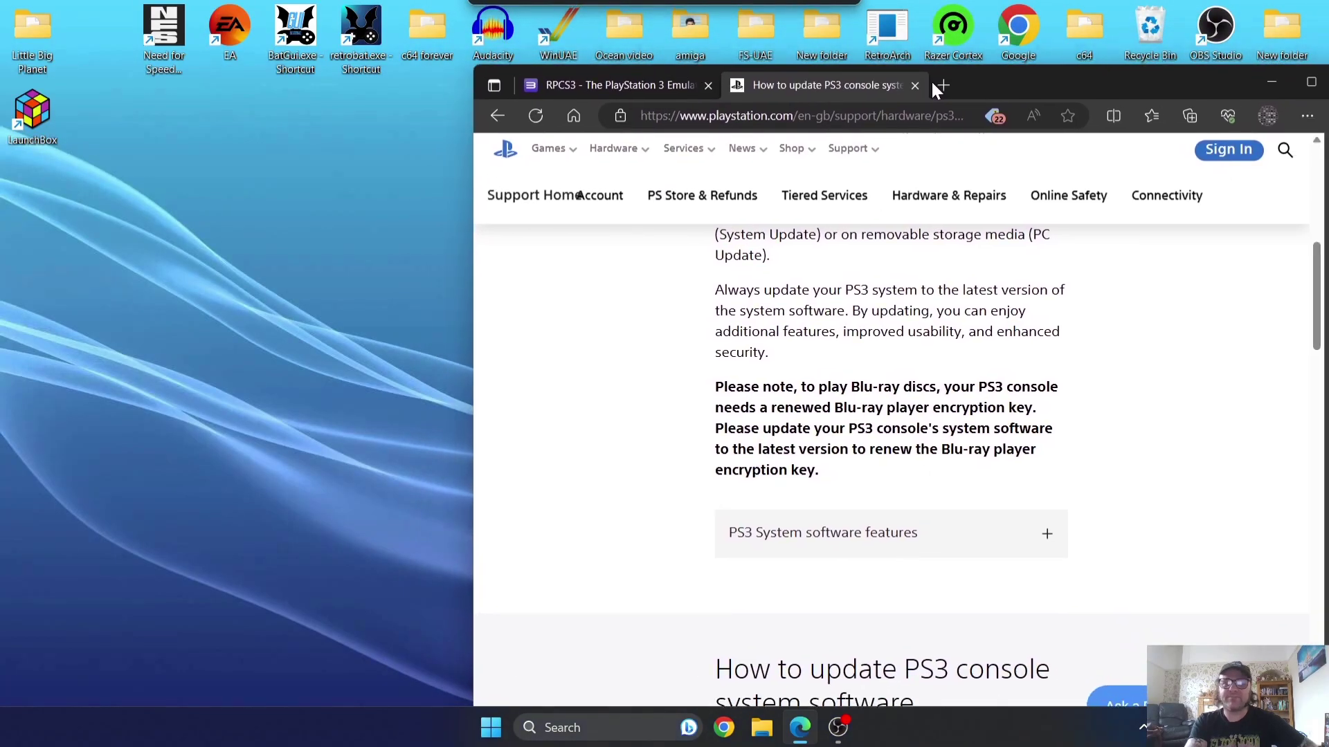
left_click(630, 86)
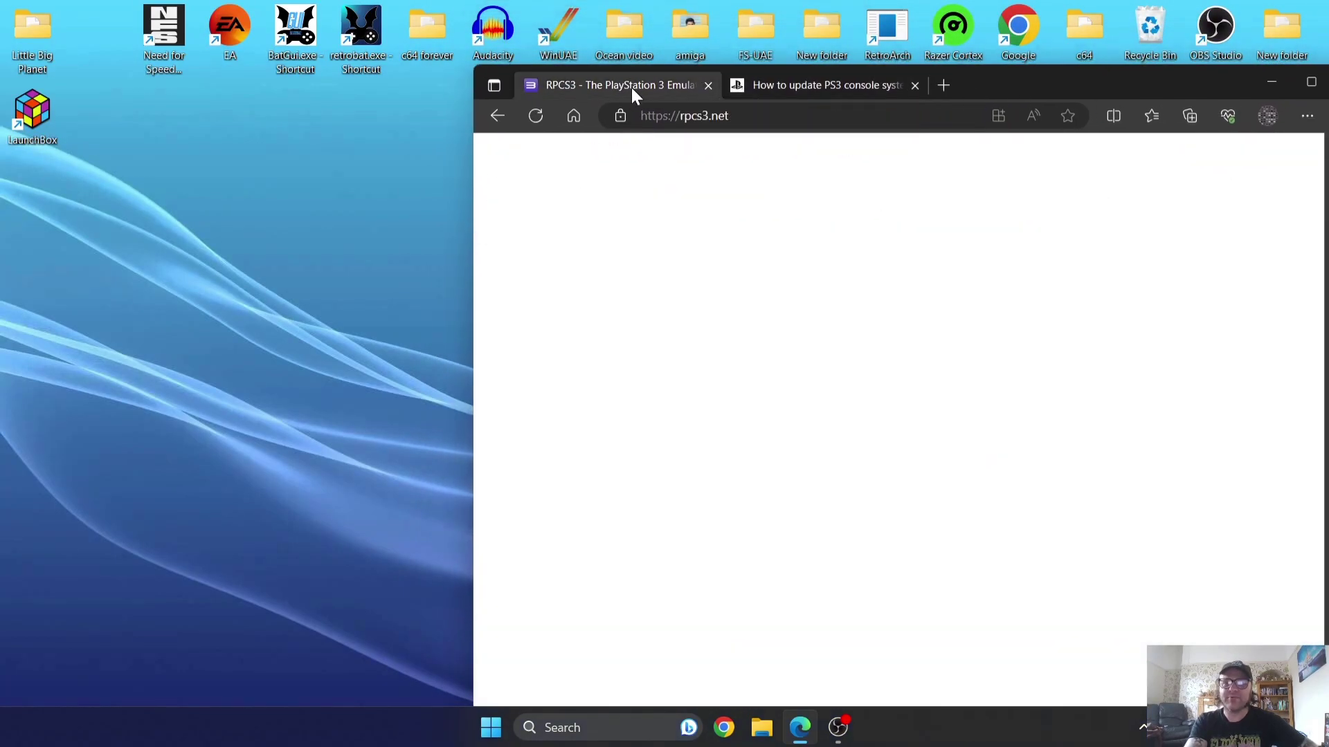
double_click(1045, 85)
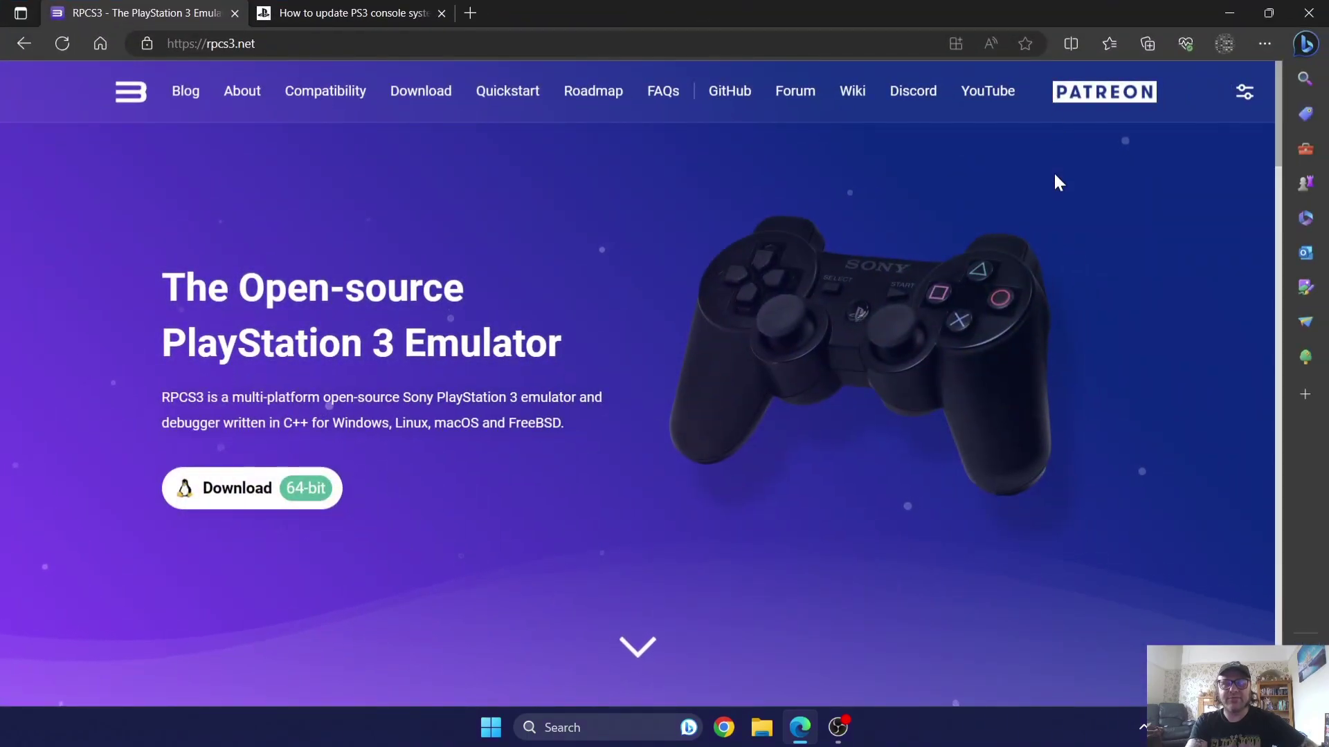
left_click(251, 502)
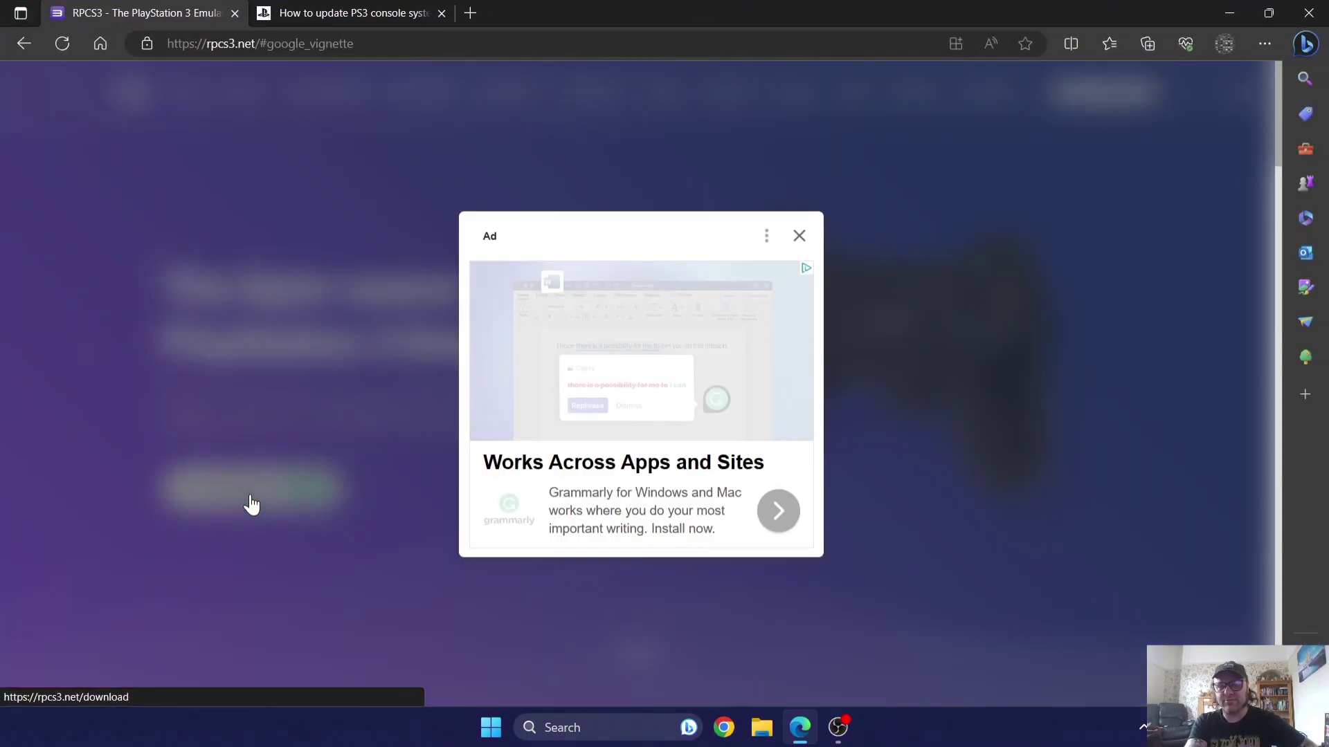
left_click(799, 236)
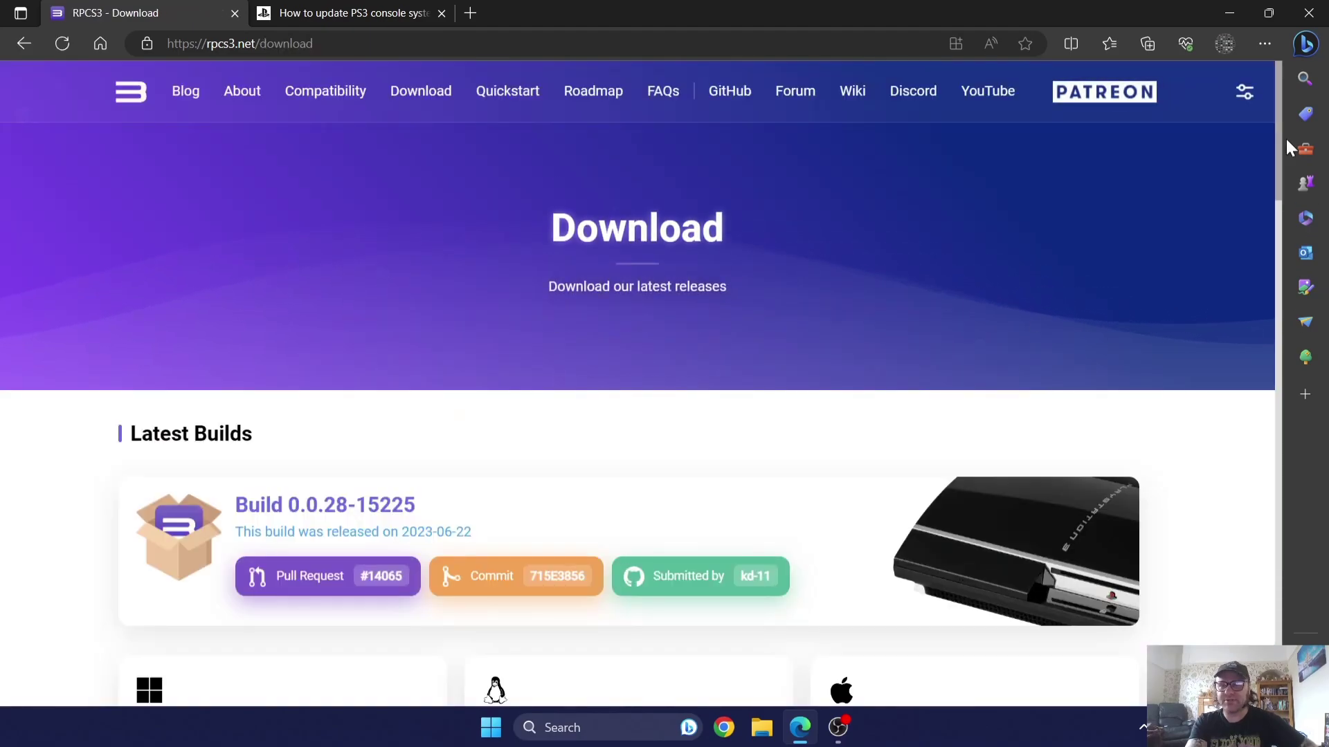
left_click_drag(1278, 139, 1280, 229)
left_click(228, 592)
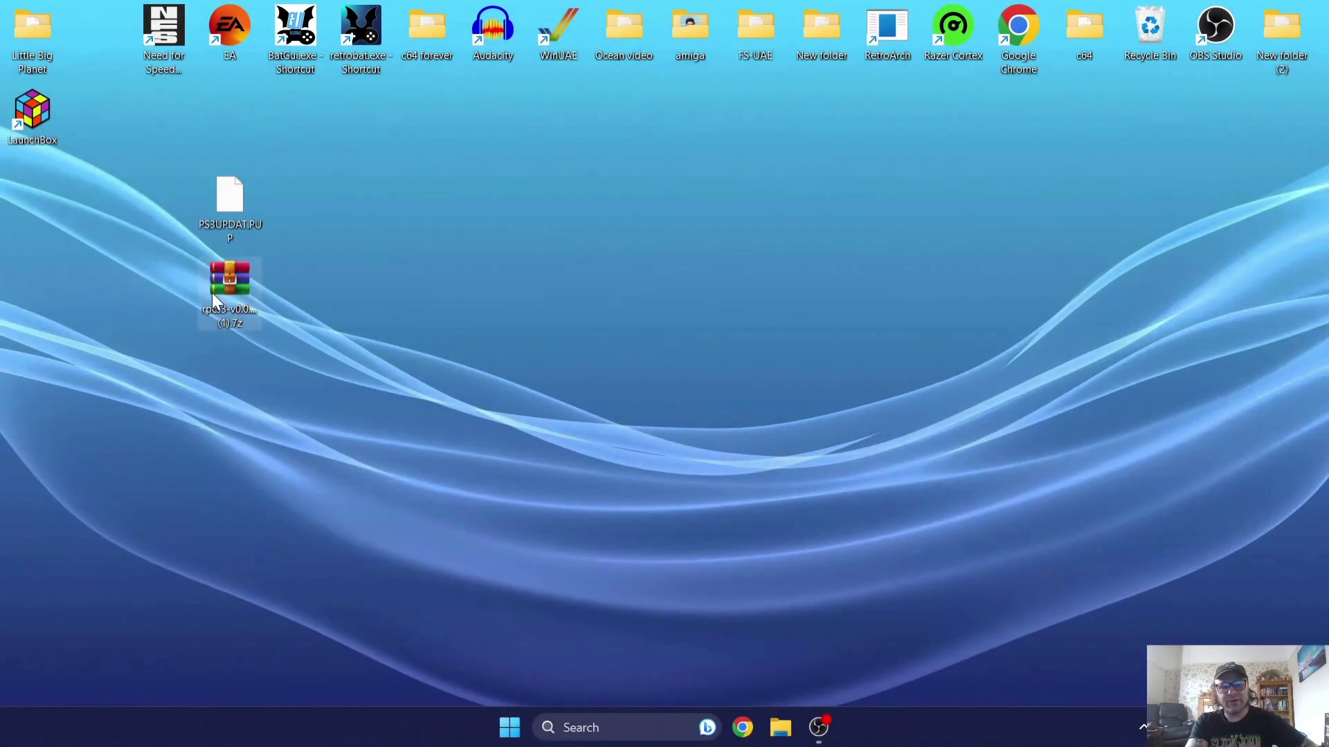
Move the RPCS3 archive away from PS3UPDAT.PUP on the desktop and create a new desktop folder named rpcs3
left_click_drag(215, 291, 526, 202)
left_click(646, 268)
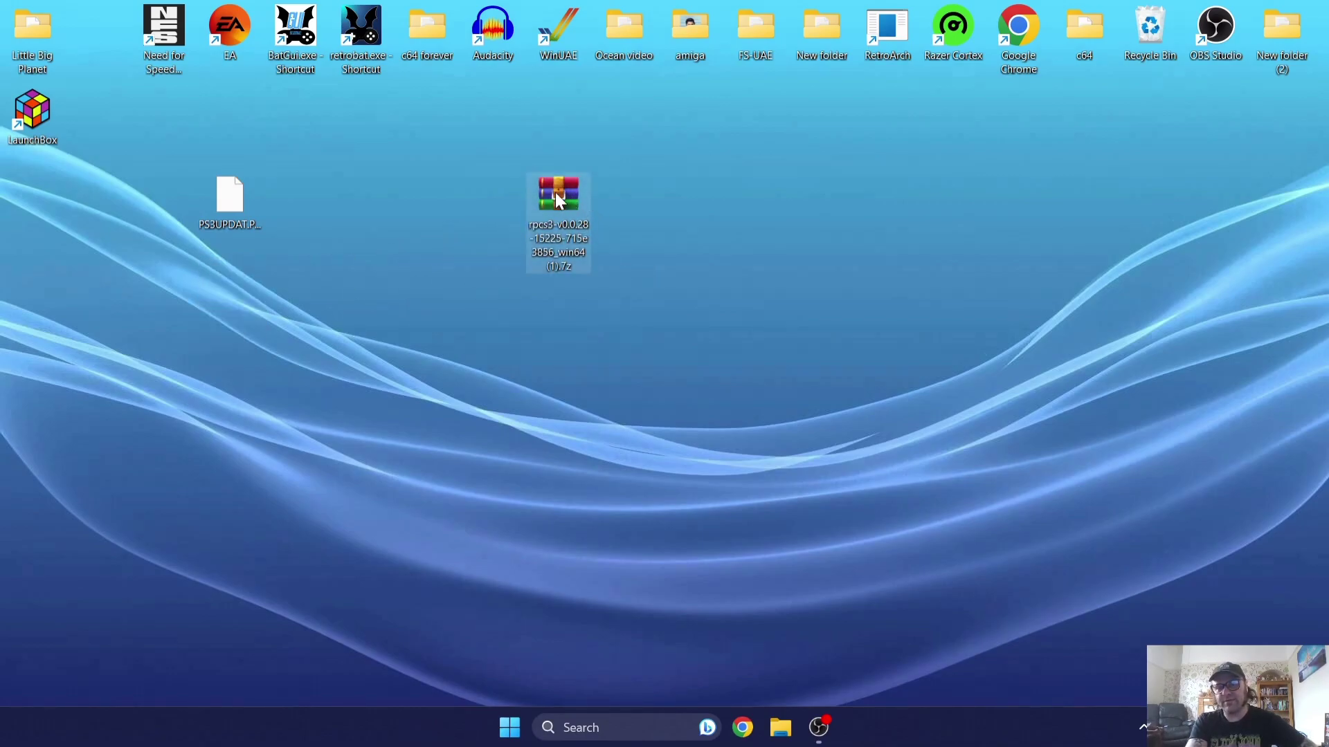
right_click(744, 248)
left_click(671, 239)
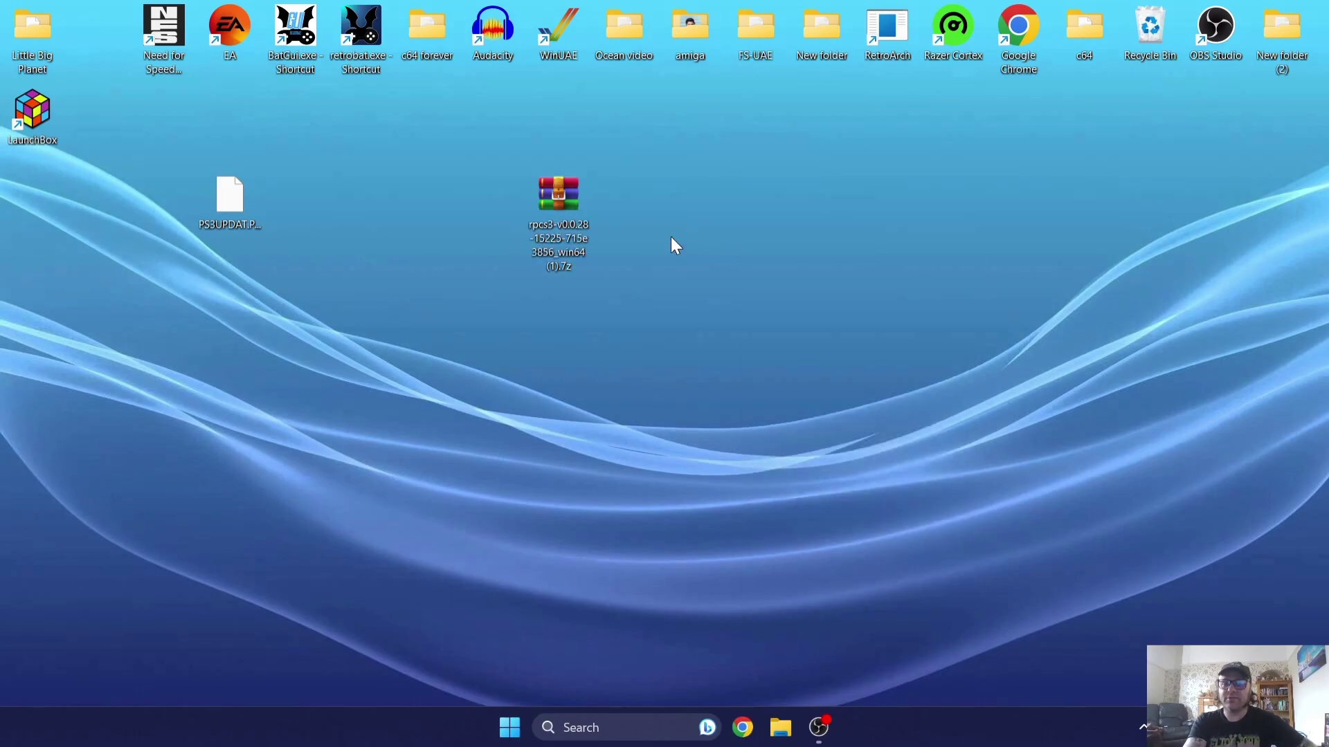
right_click(687, 239)
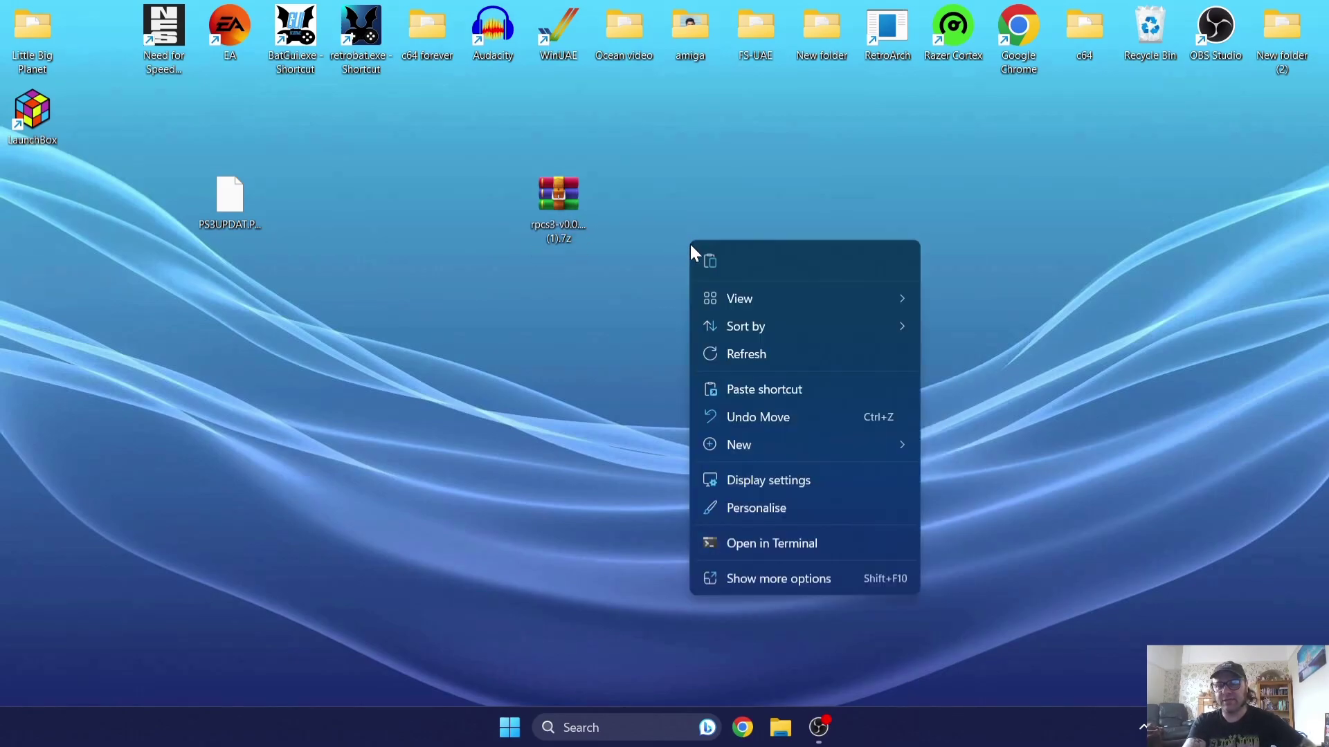
mouse_move(768, 447)
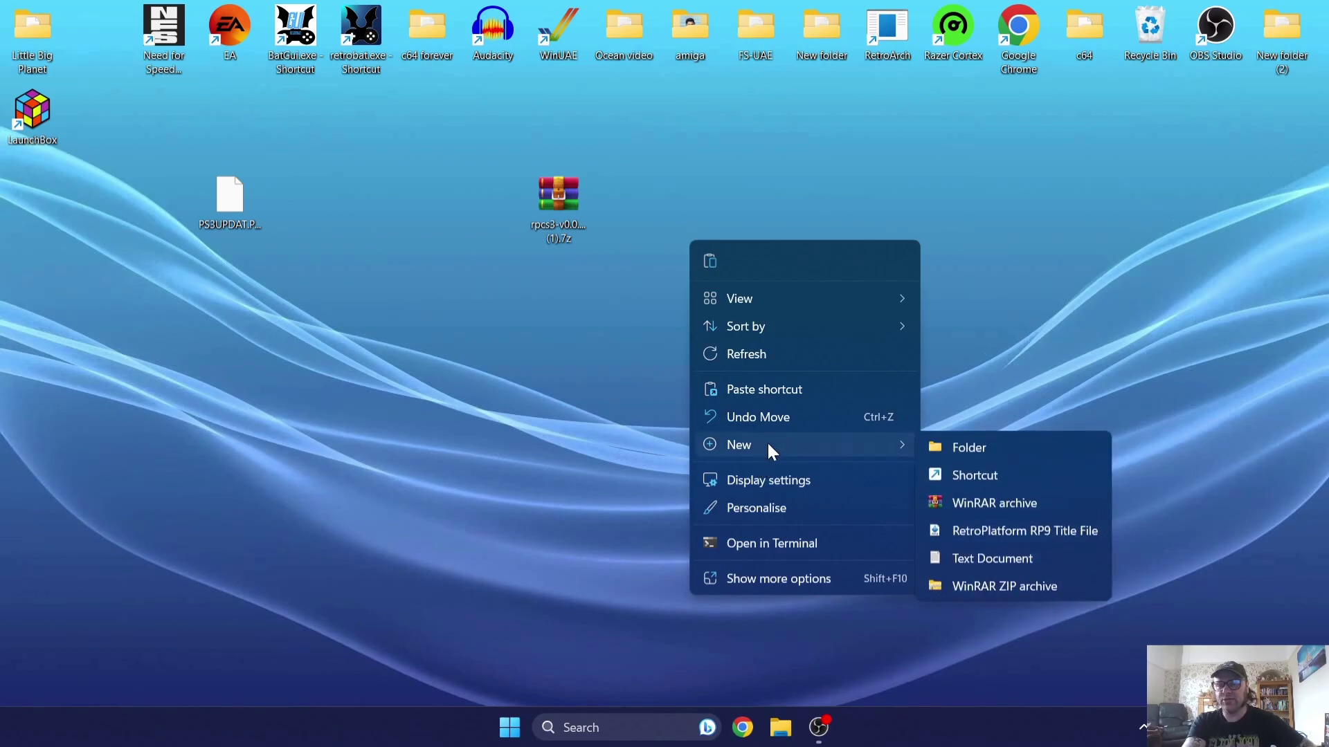
left_click(1036, 454)
type("rpcs3")
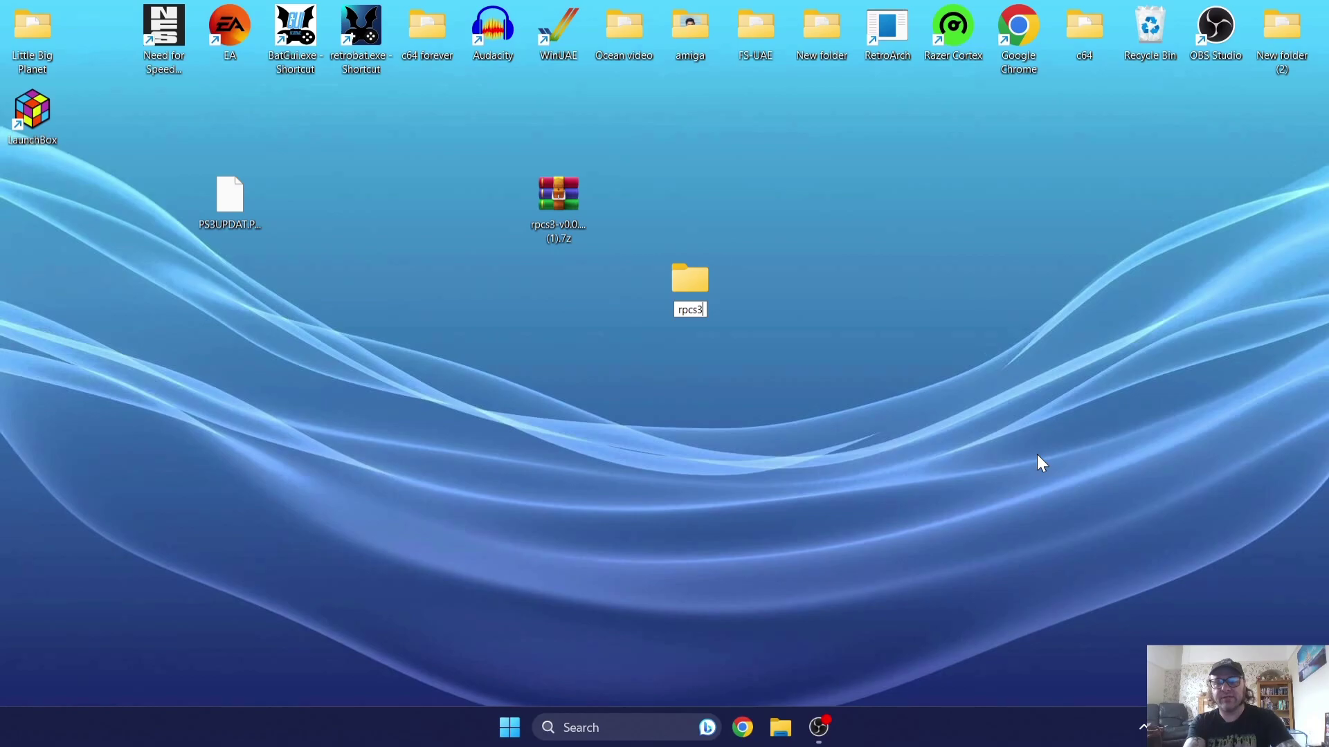
key("Return")
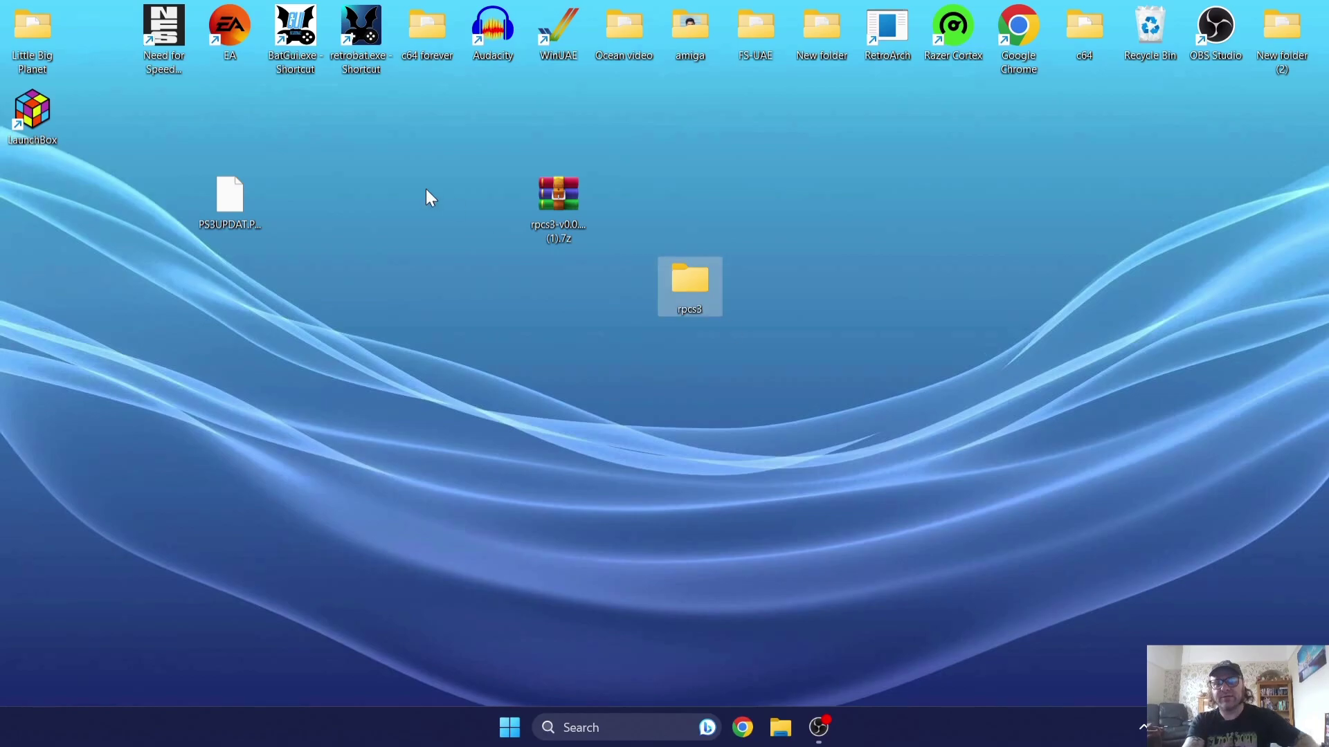
Move the RPCS3 archive into the rpcs3 folder and extract its contents there with WinRAR
left_click(554, 197)
left_click_drag(554, 197, 682, 281)
double_click(682, 281)
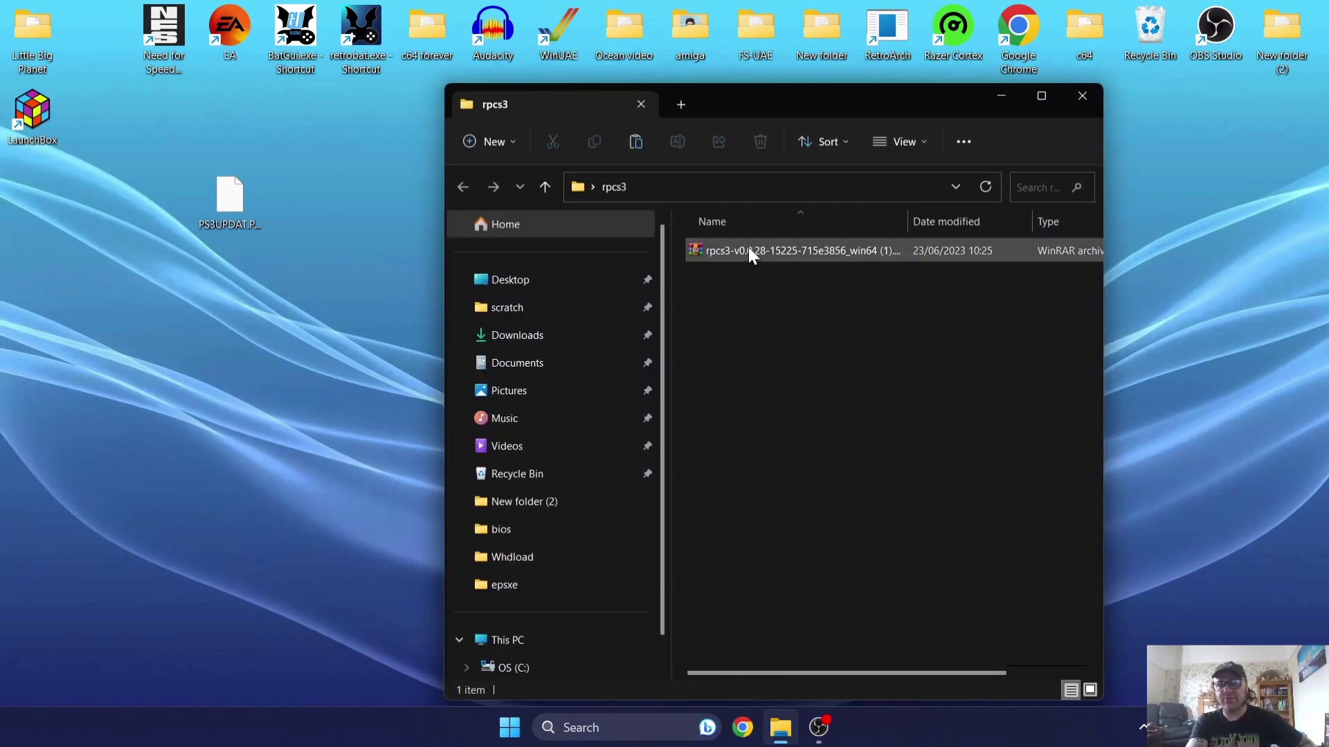
right_click(748, 247)
mouse_move(841, 480)
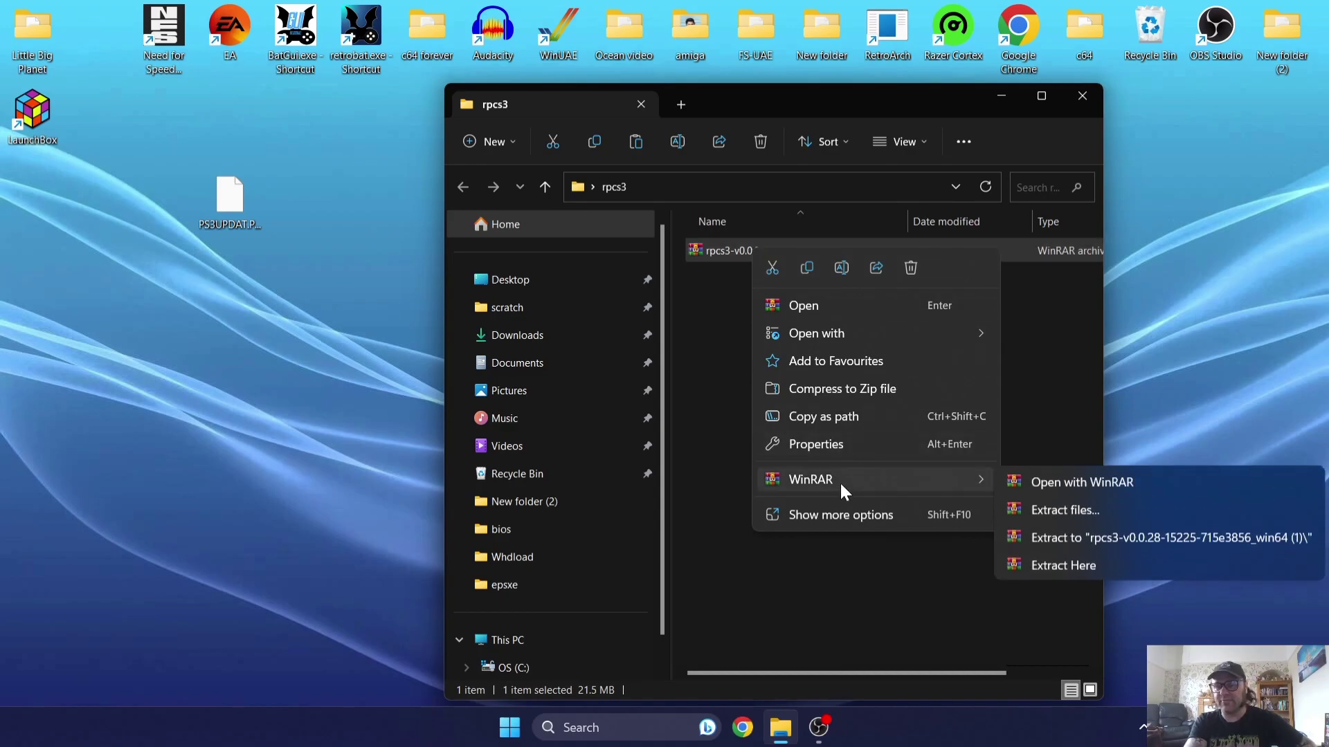
left_click(1064, 564)
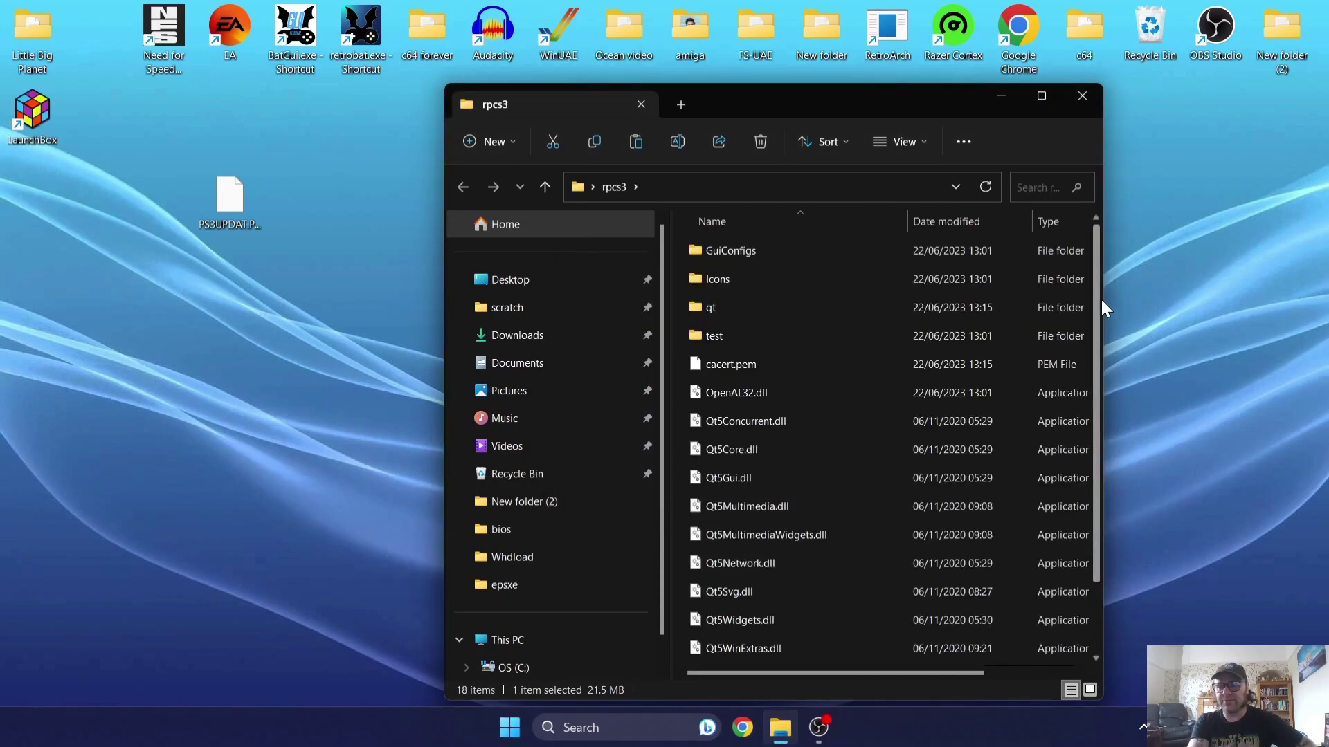
Delete the RPCS3 WinRAR archive from the rpcs3 folder
left_click_drag(1099, 300, 1096, 443)
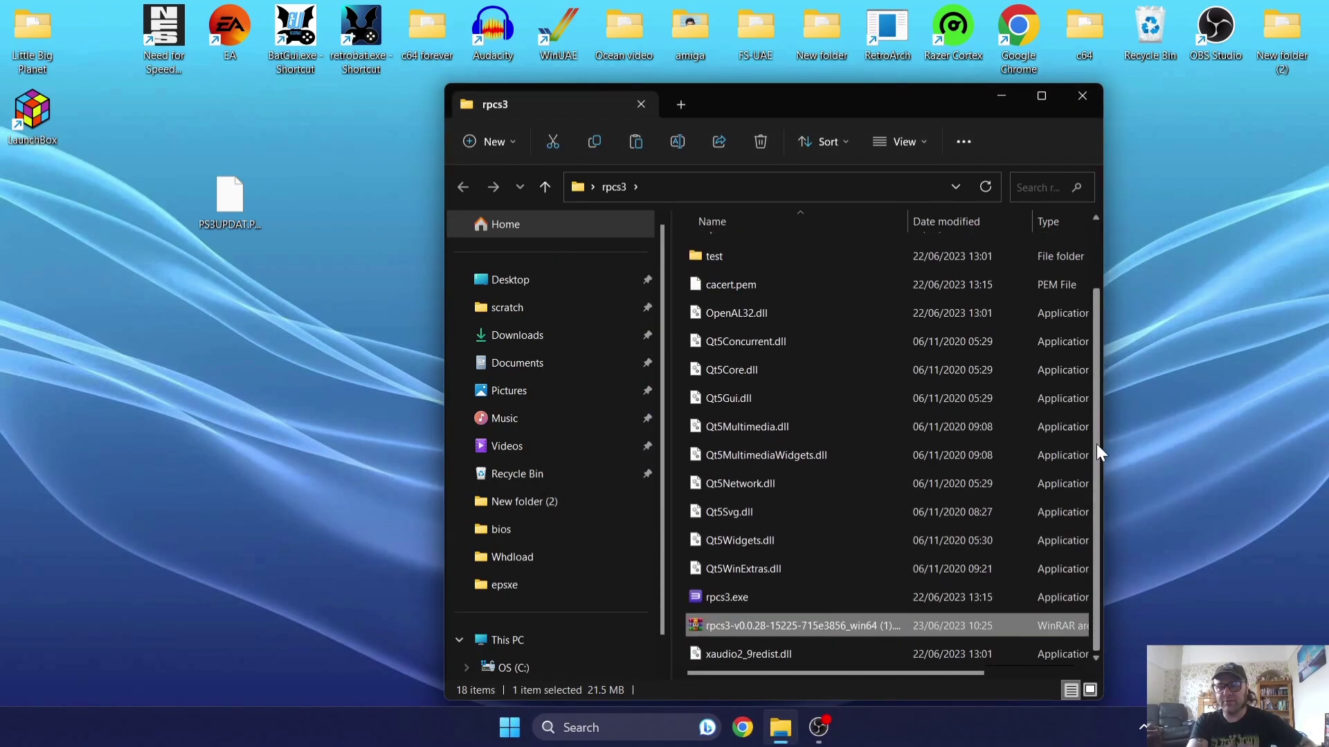
right_click(723, 621)
left_click(885, 641)
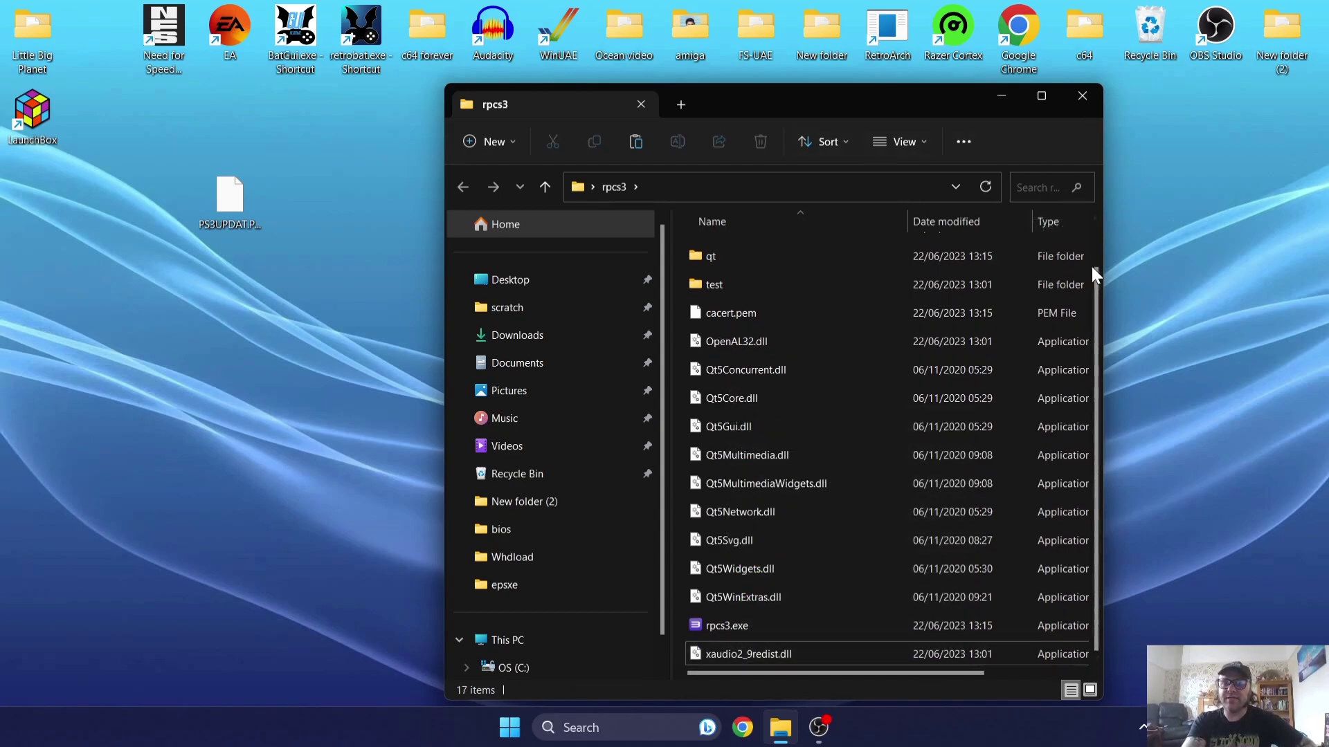
Launch rpcs3.exe and continue past the welcome dialog, marking the Quickstart guide as read and choosing not to show it again
right_click(1095, 314)
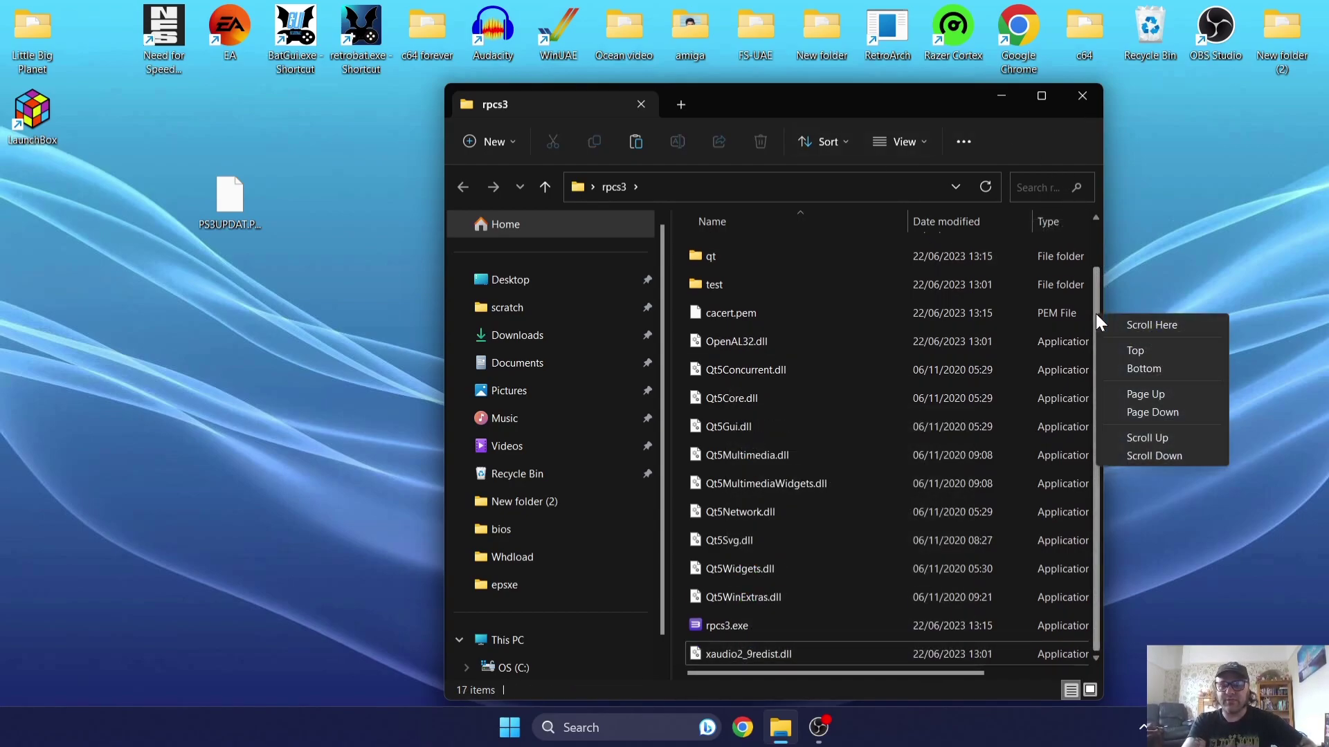
left_click(743, 625)
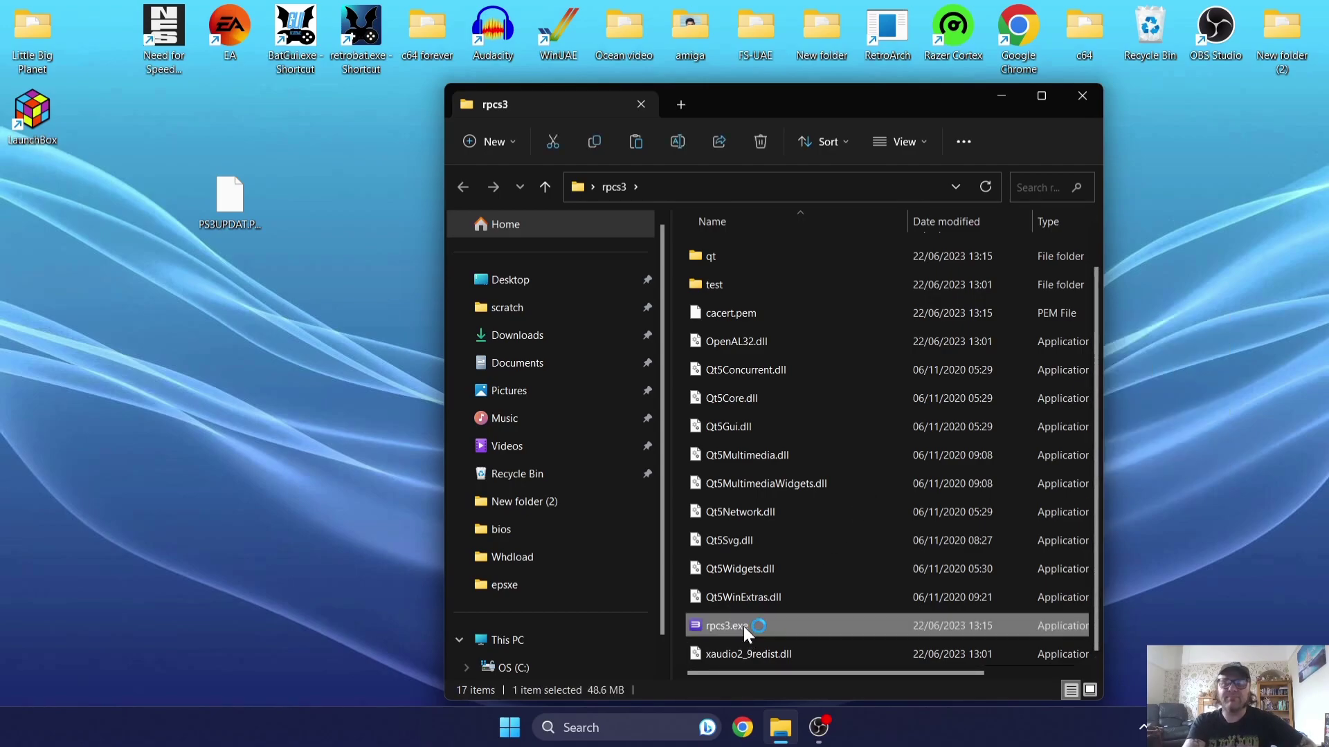
left_click(625, 450)
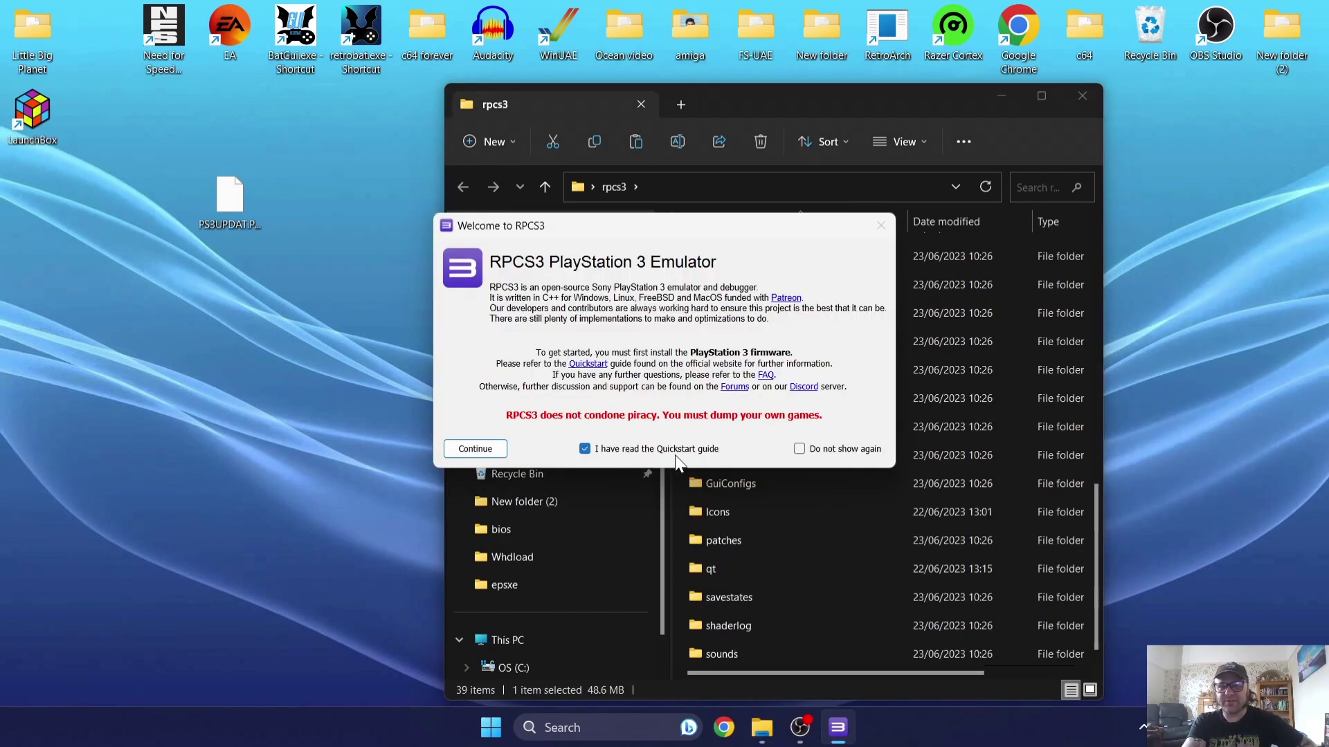
left_click(828, 450)
left_click(487, 449)
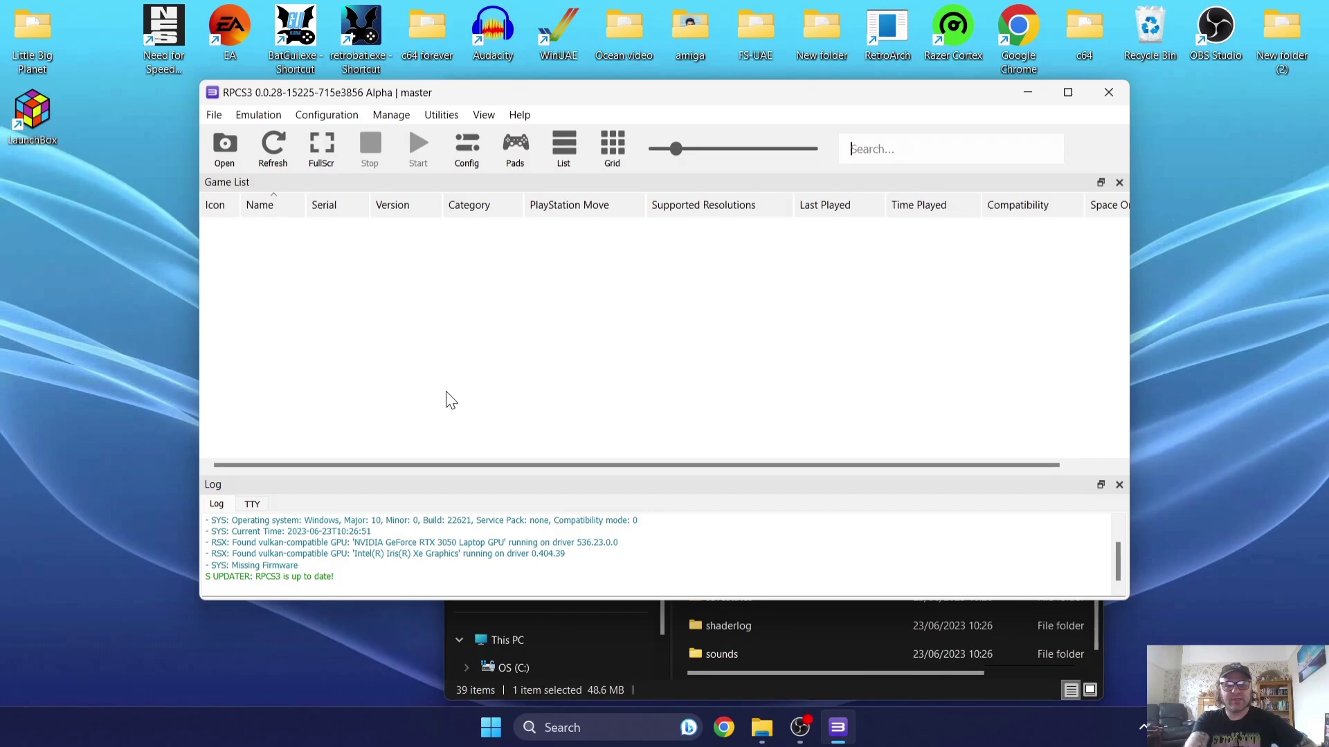
Install the PS3 firmware from PS3UPDAT.PUP on the desktop and dismiss the success message with Don't show again enabled
left_click_drag(457, 98, 512, 131)
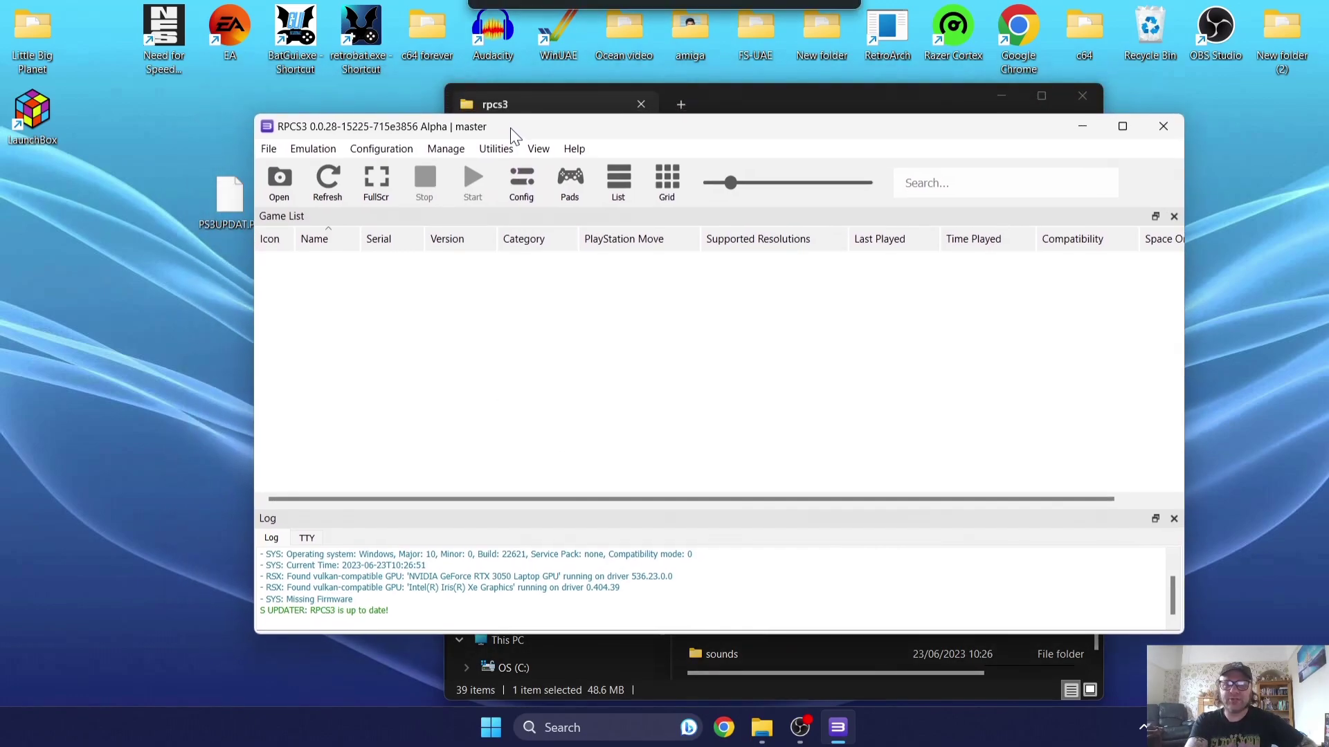
left_click(269, 150)
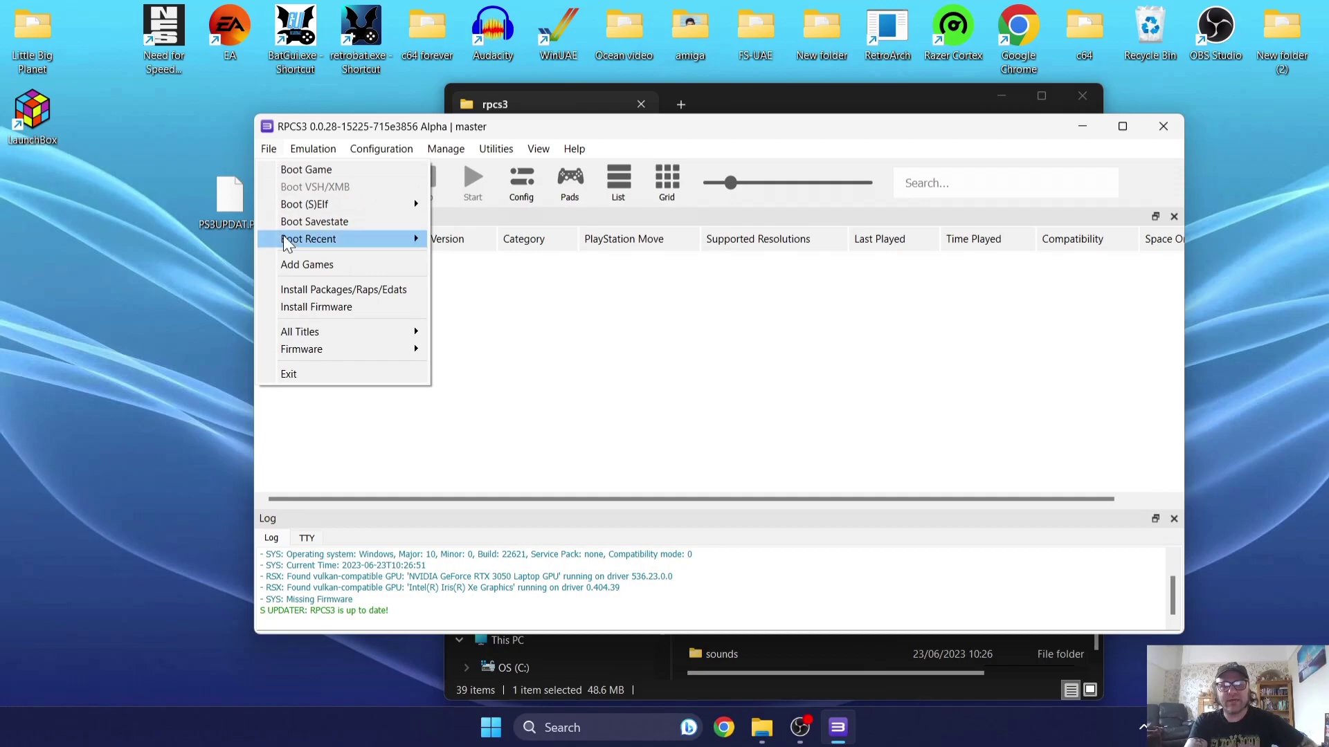
left_click(314, 306)
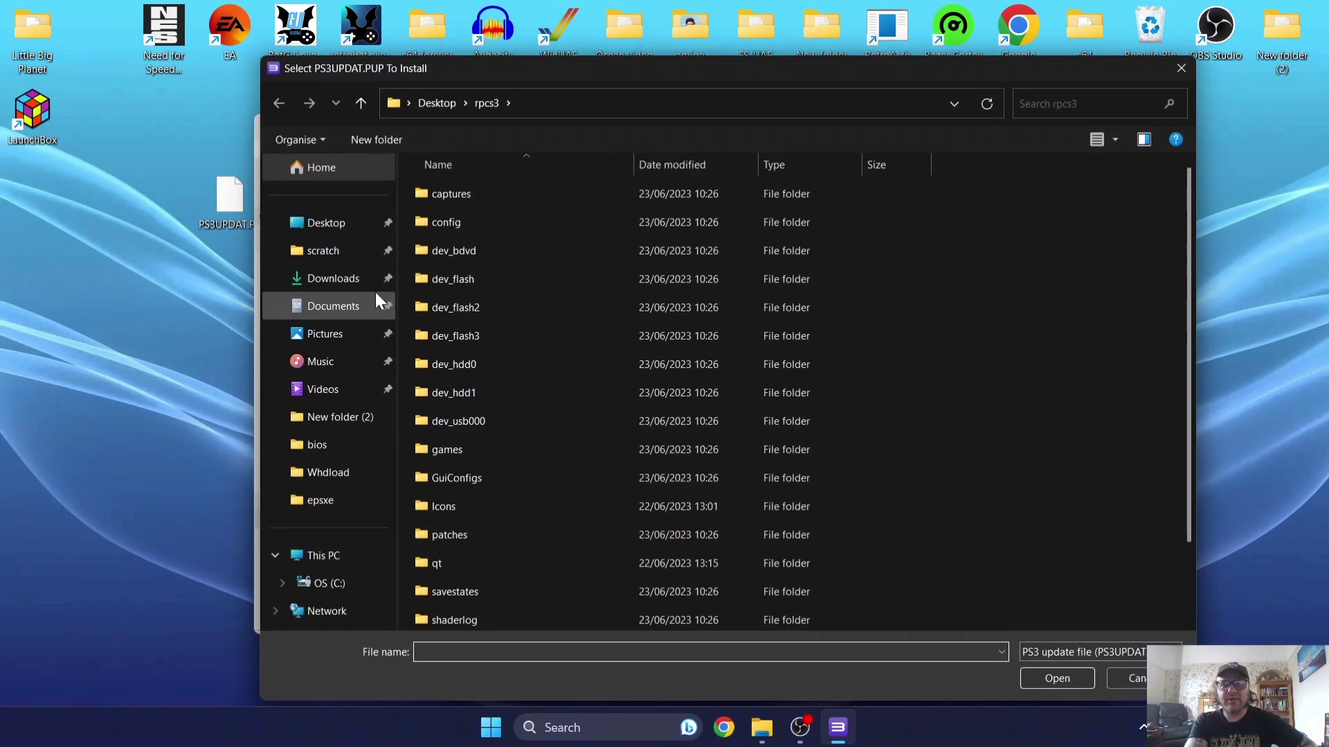
left_click(329, 226)
left_click_drag(234, 204, 125, 198)
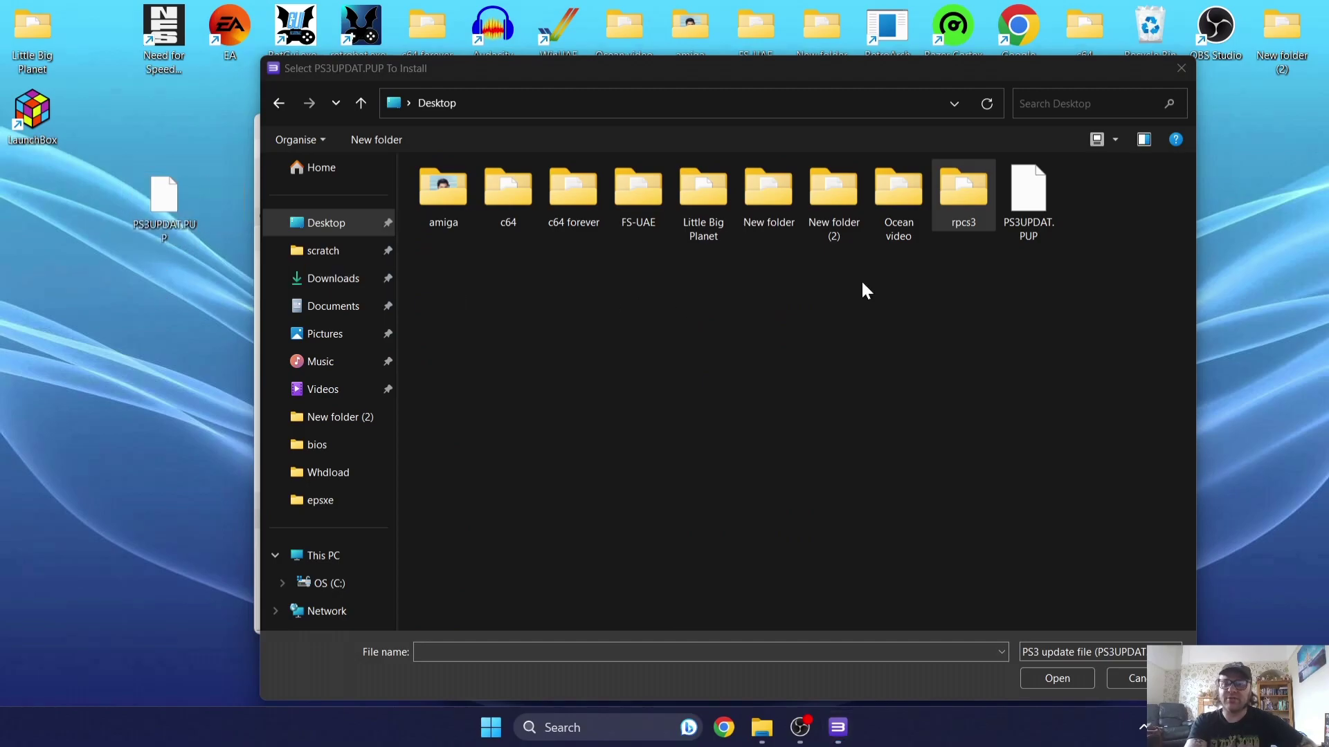
double_click(1040, 205)
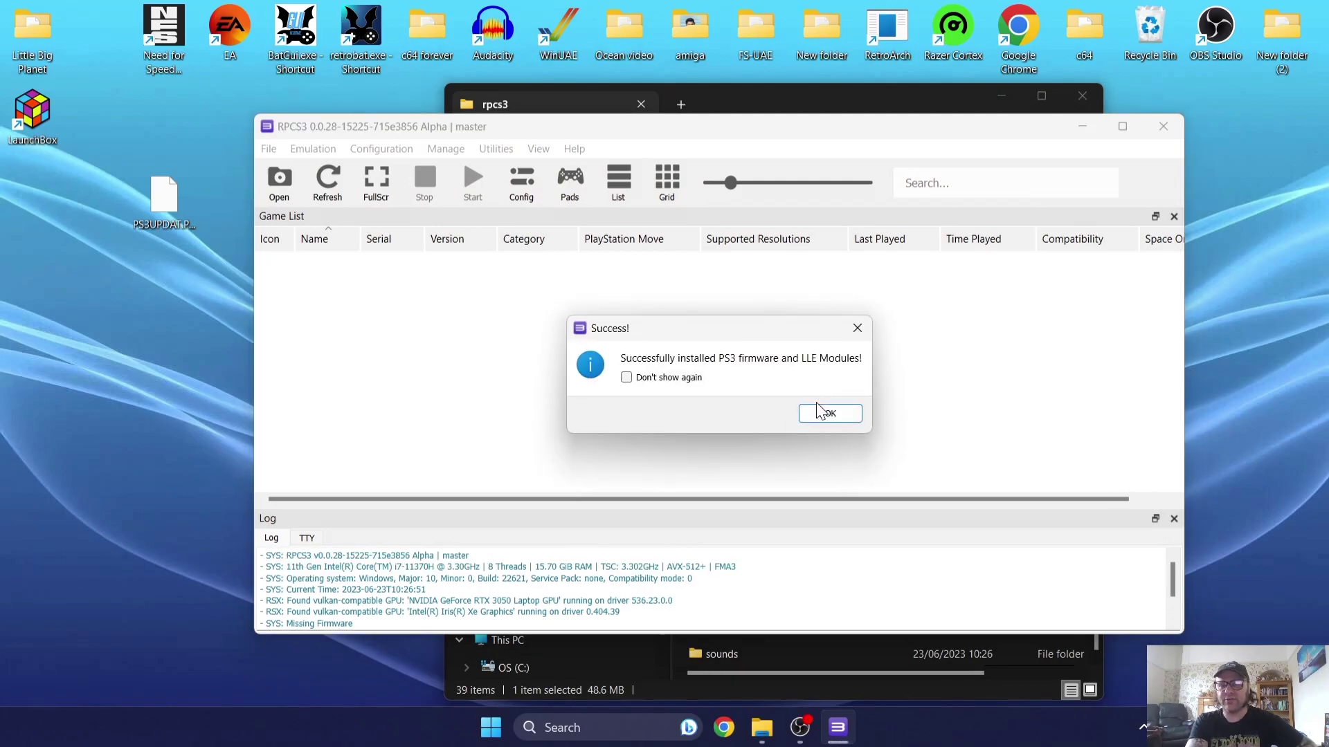
left_click(698, 383)
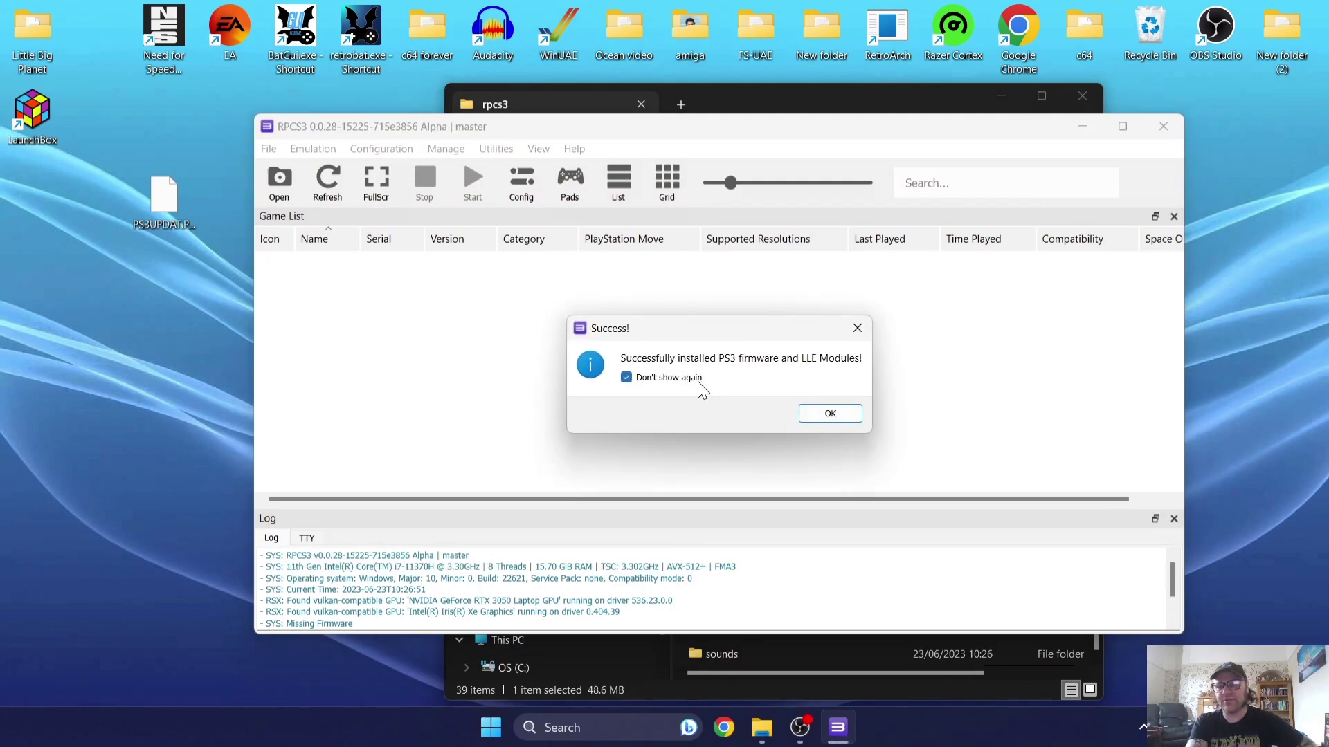
left_click(849, 419)
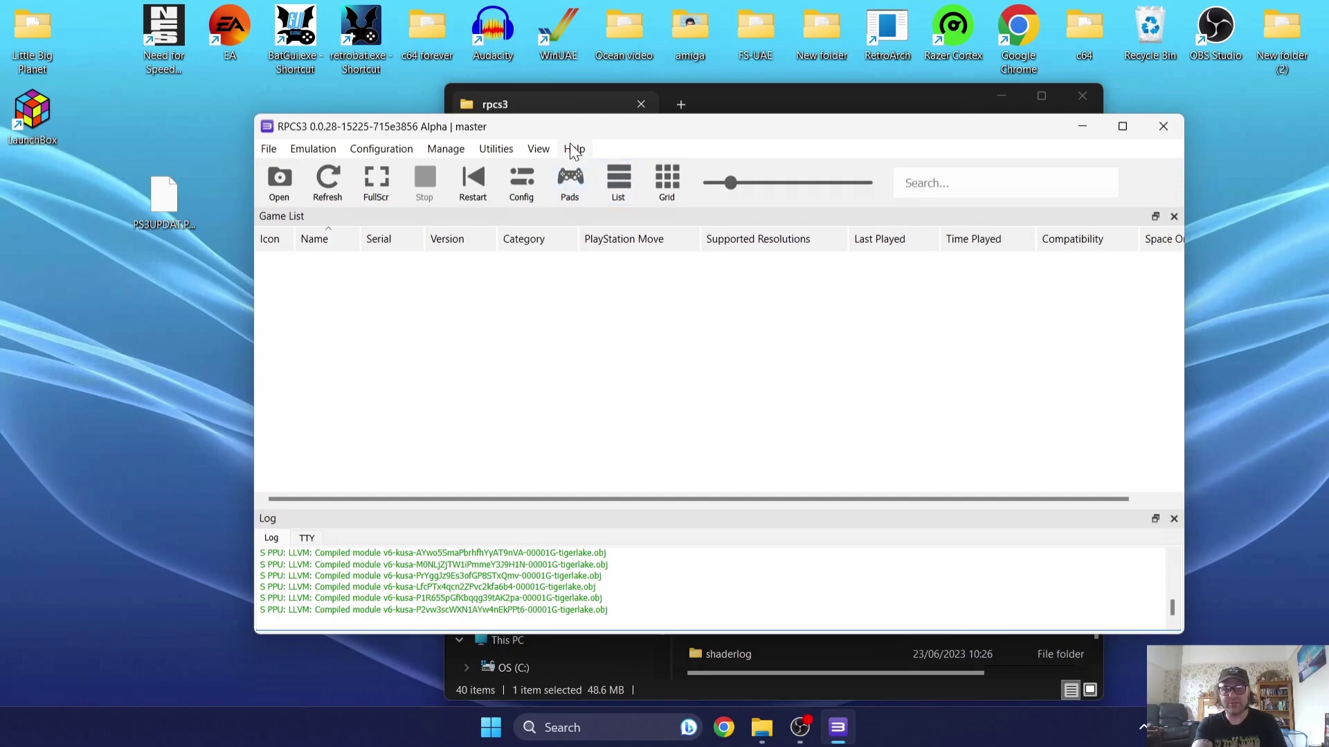
Open the gamepad settings and set Player 1's handler to XInput
left_click(570, 184)
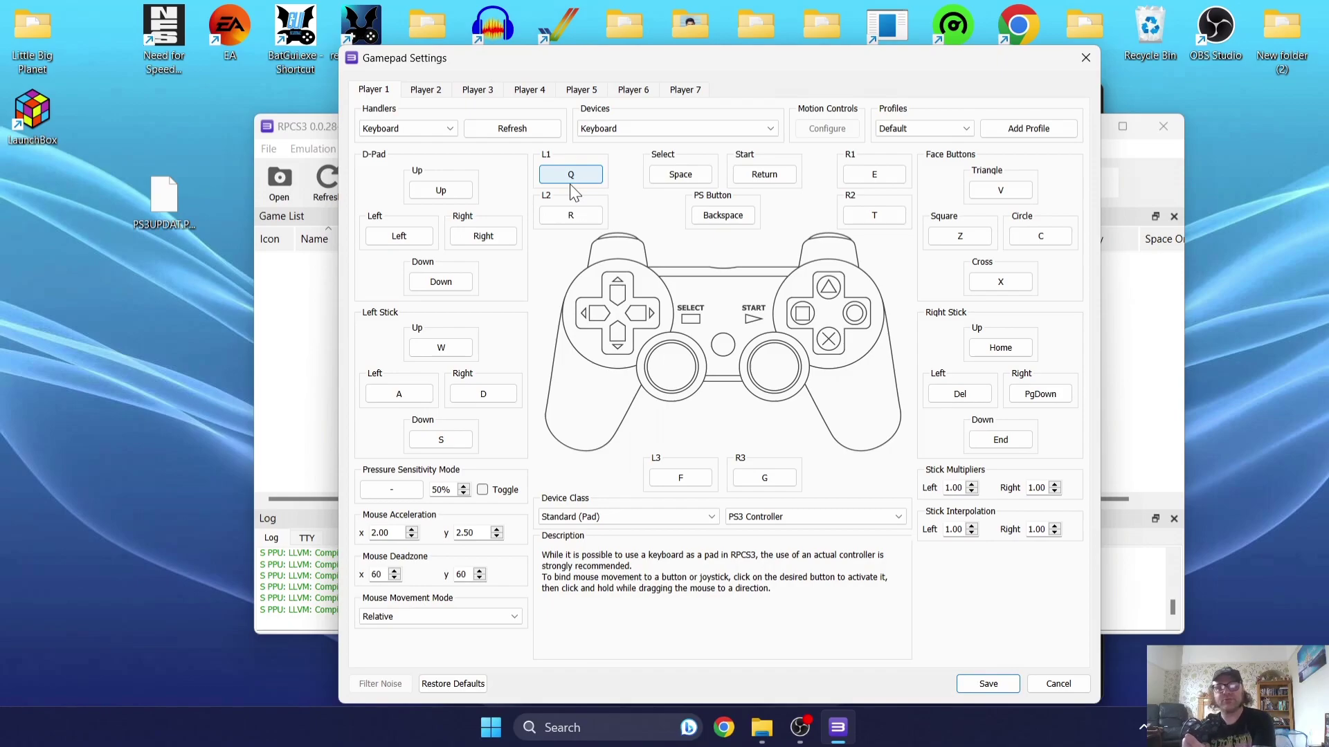
key("Down")
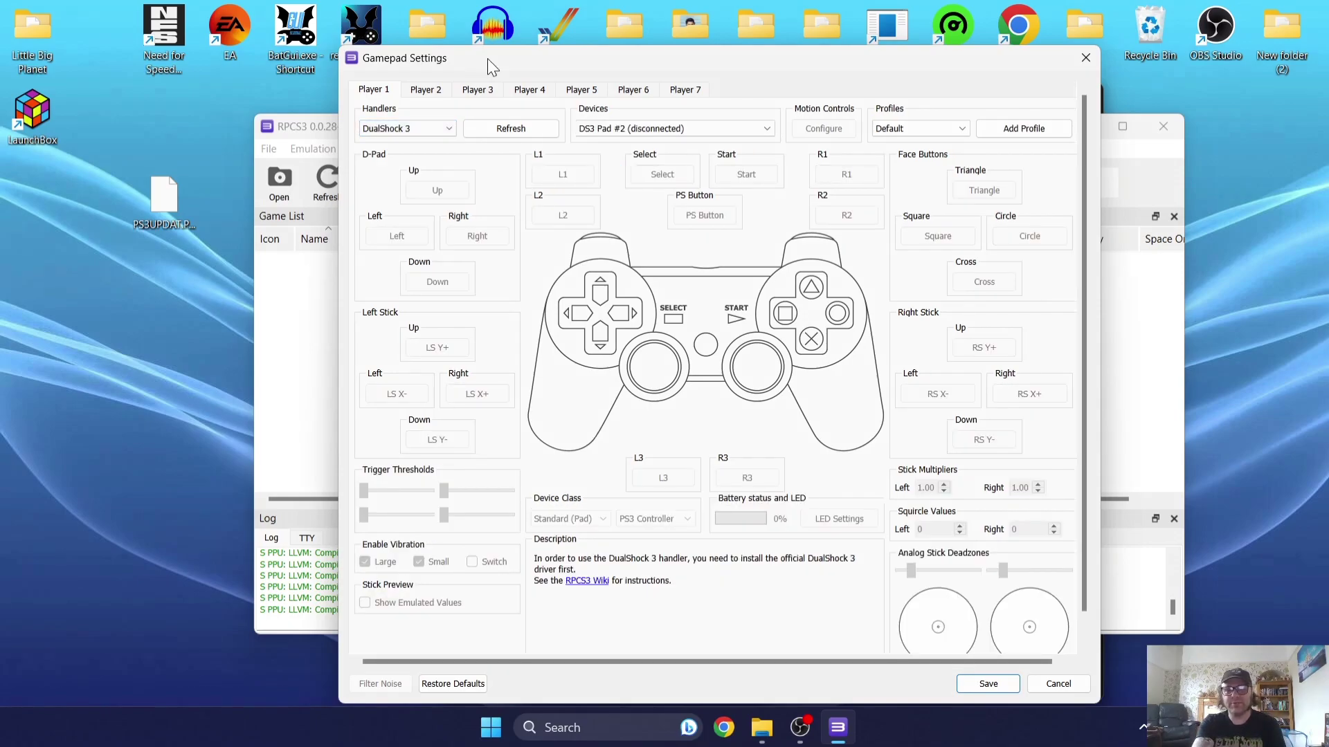
left_click(435, 129)
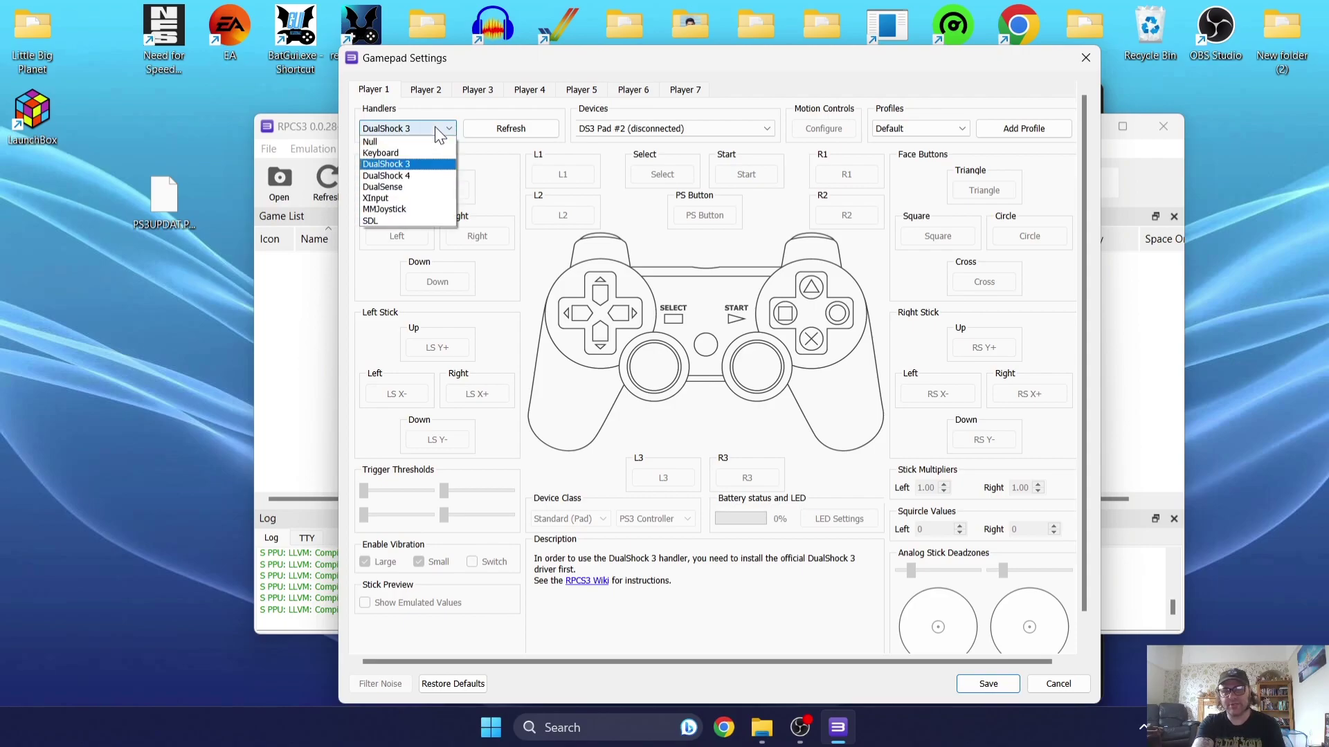
left_click(421, 201)
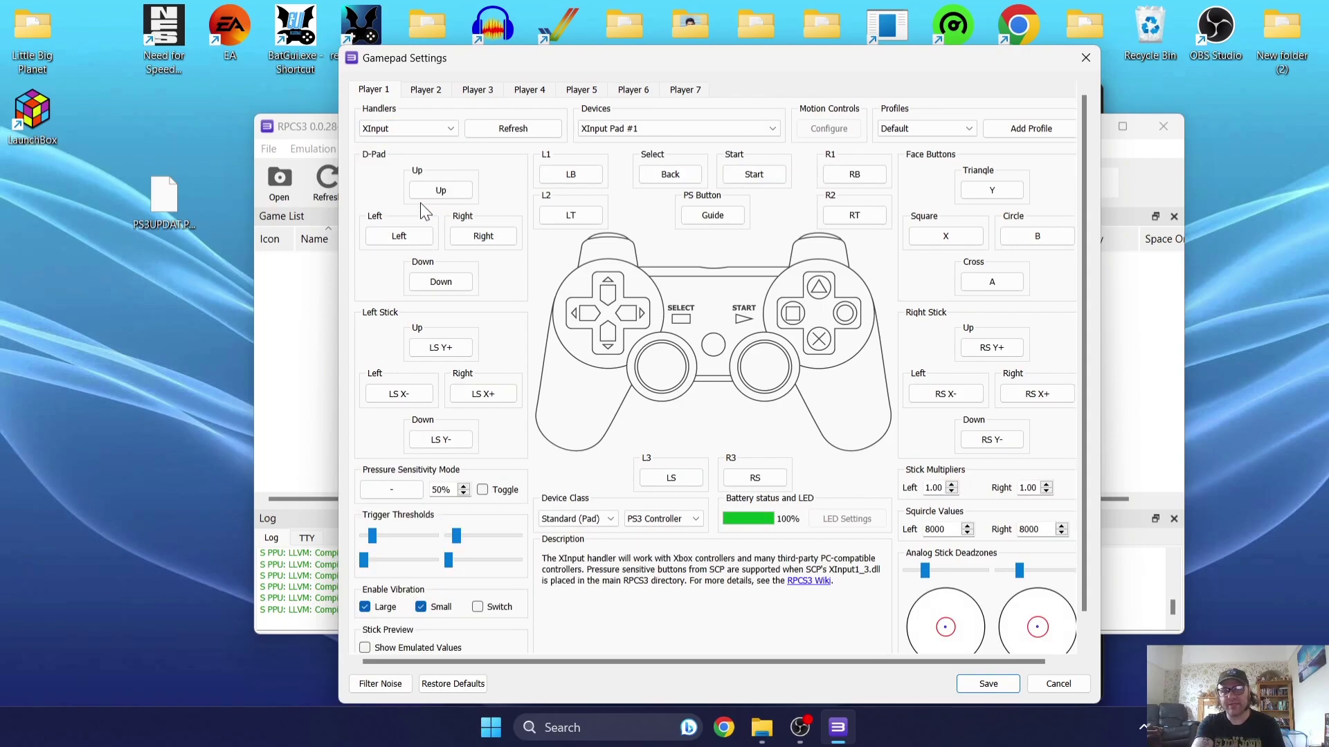
Remap Player 1's D-Pad Up, Left, Right and Down inputs on the XInput controller
left_click(455, 193)
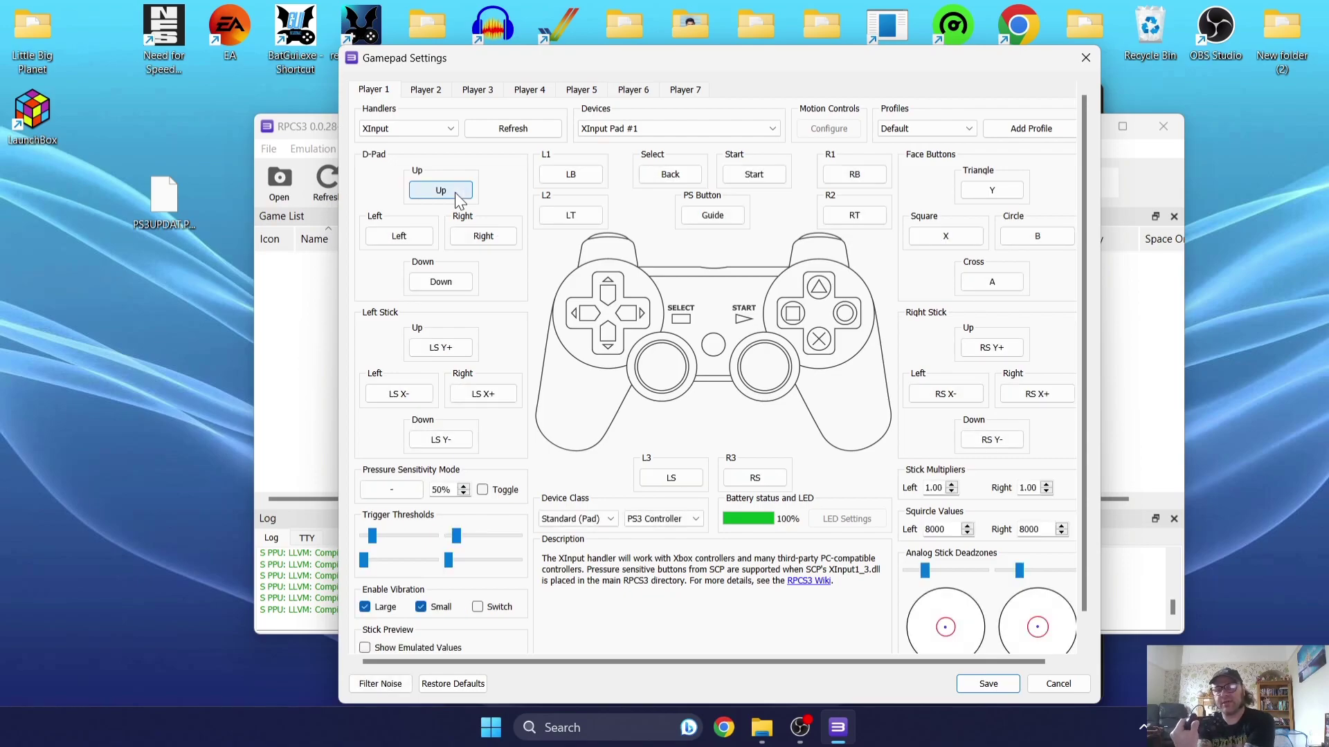
left_click(409, 239)
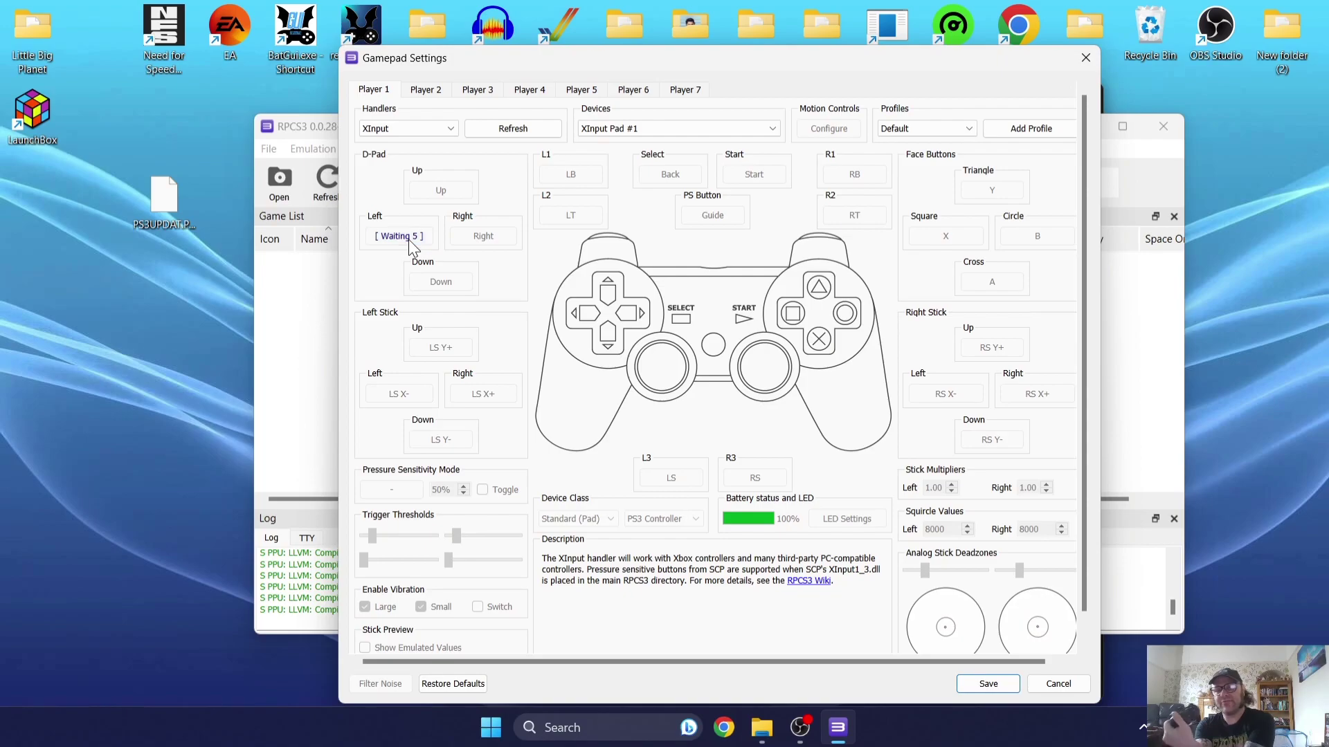
left_click(467, 239)
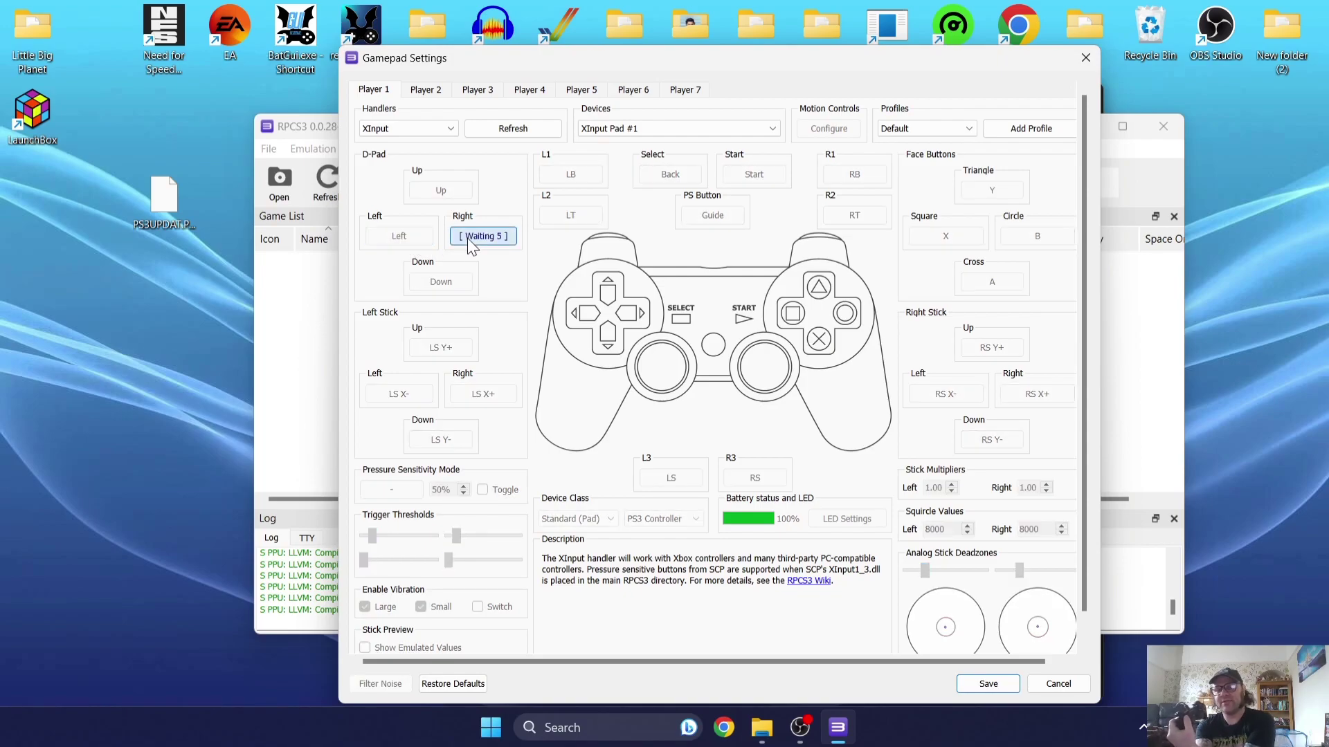
left_click(457, 285)
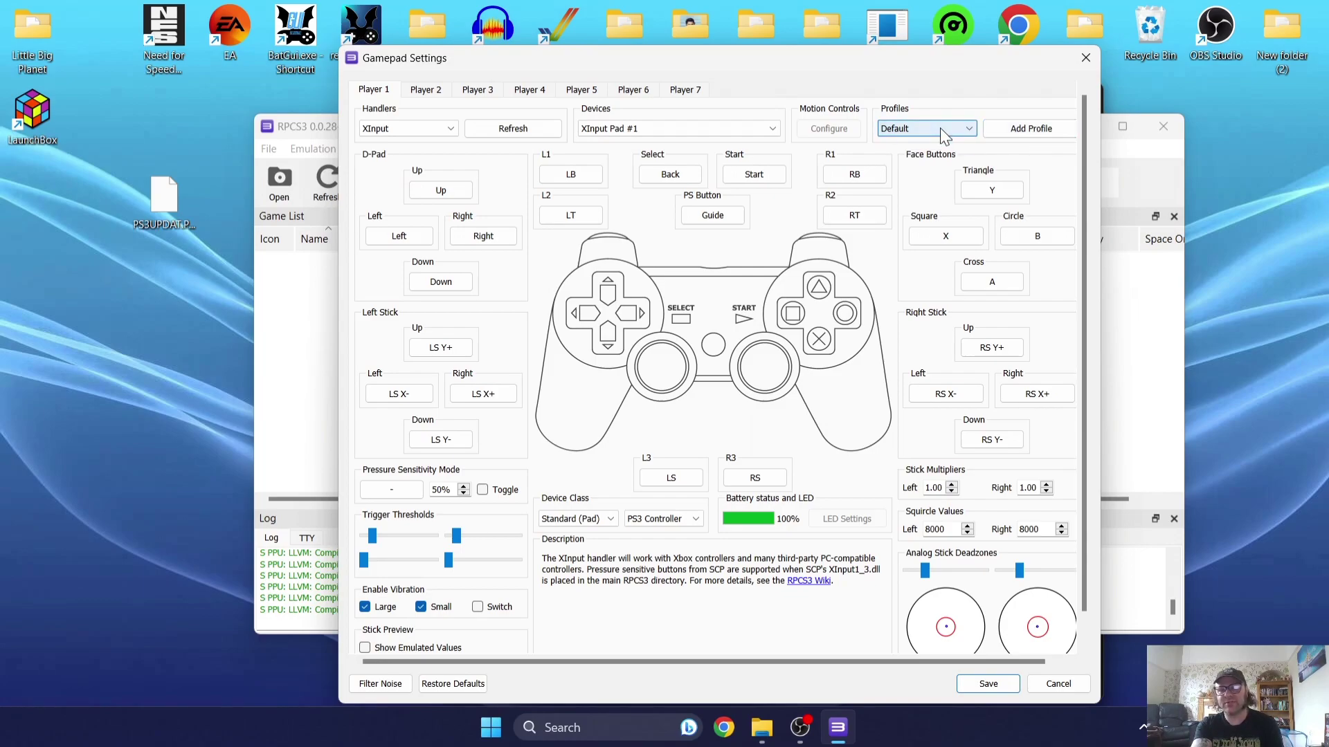
Add a gamepad profile named ps3 and save the gamepad settings
left_click(1034, 127)
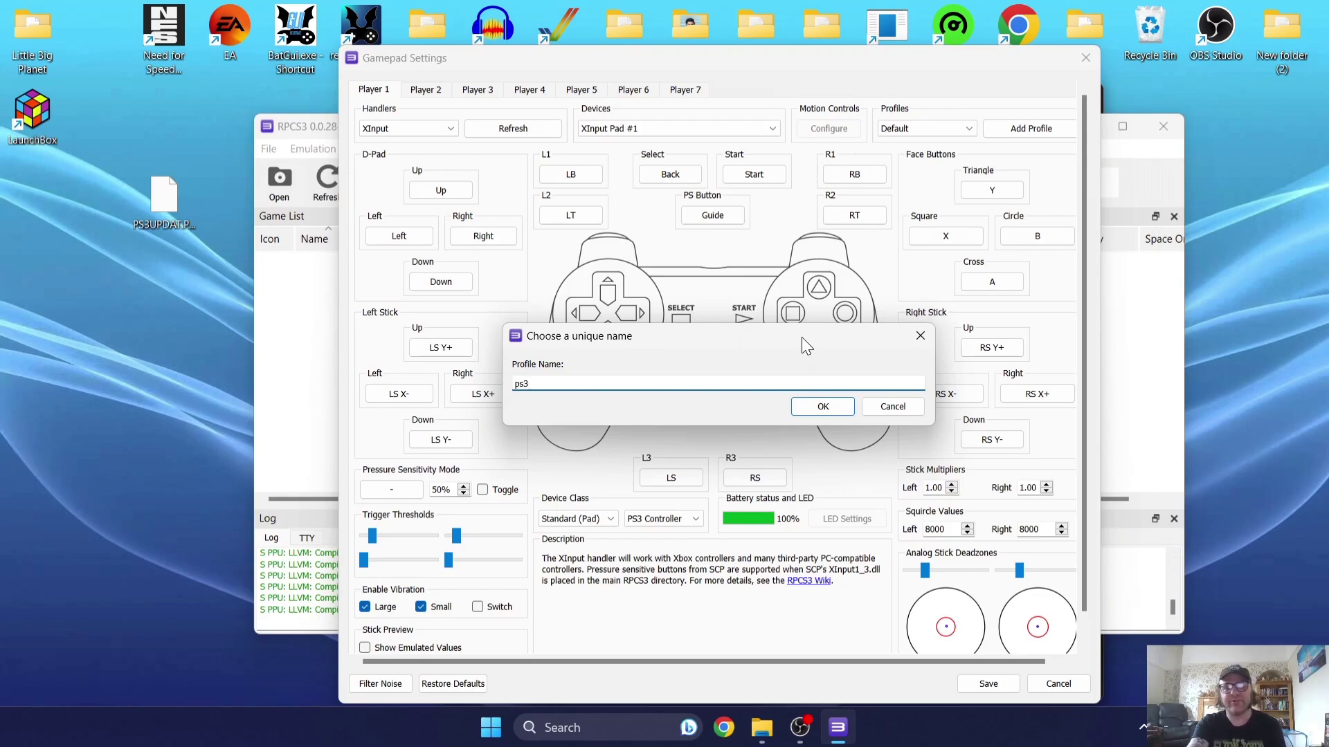
left_click(823, 406)
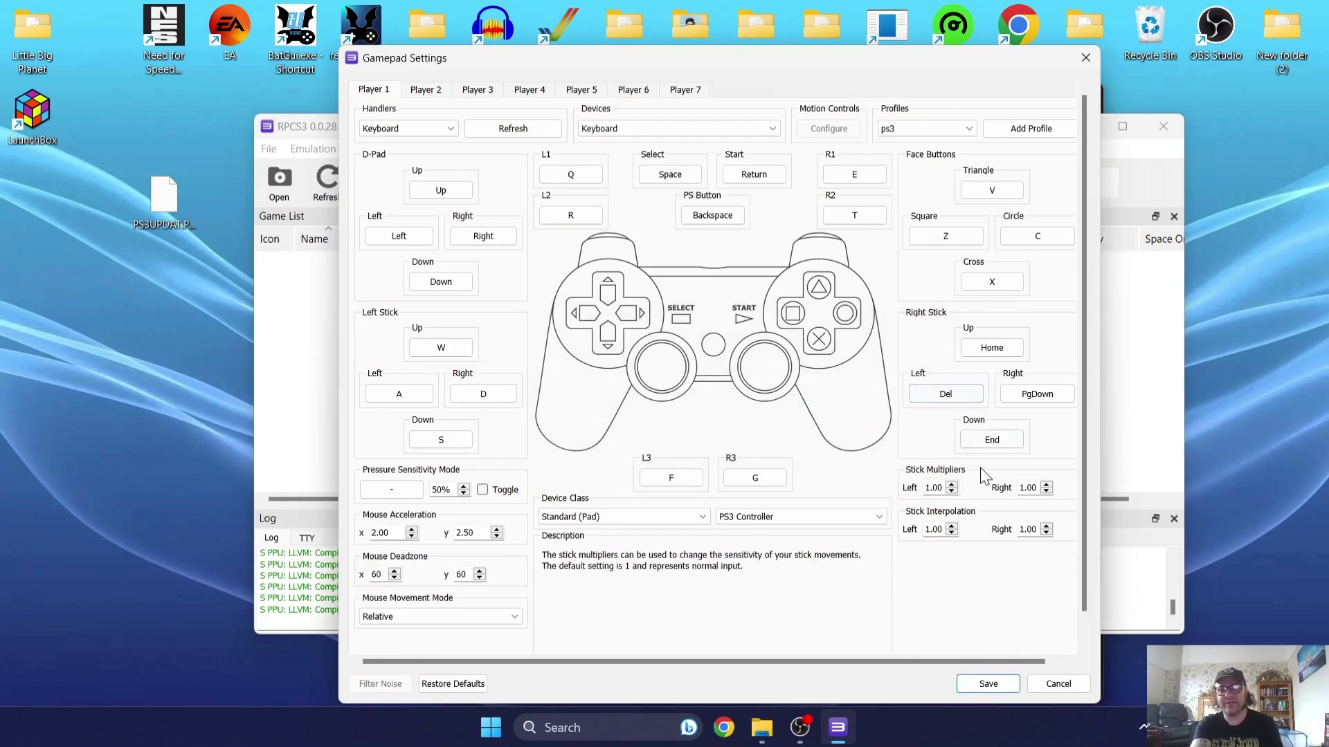
left_click(993, 684)
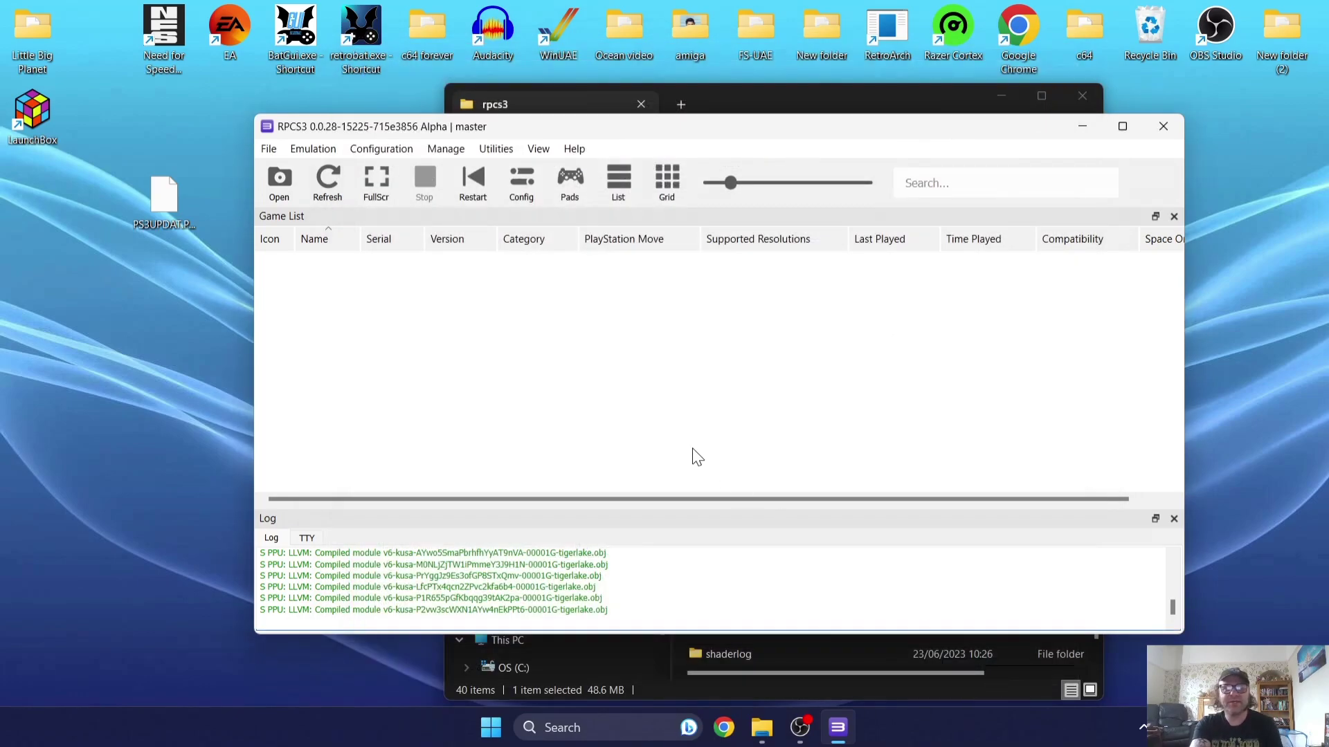
Add the Little Big Planet folder from the desktop to the game list
left_click(268, 150)
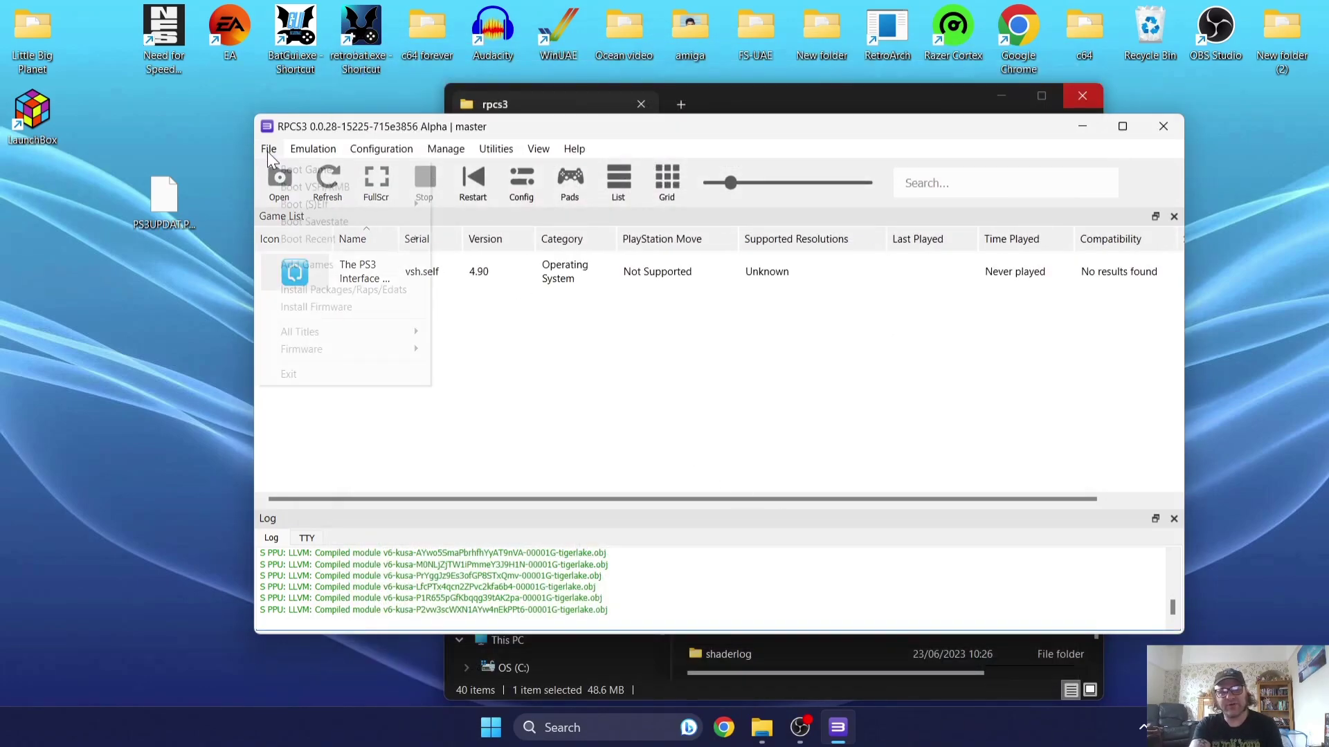
left_click(305, 264)
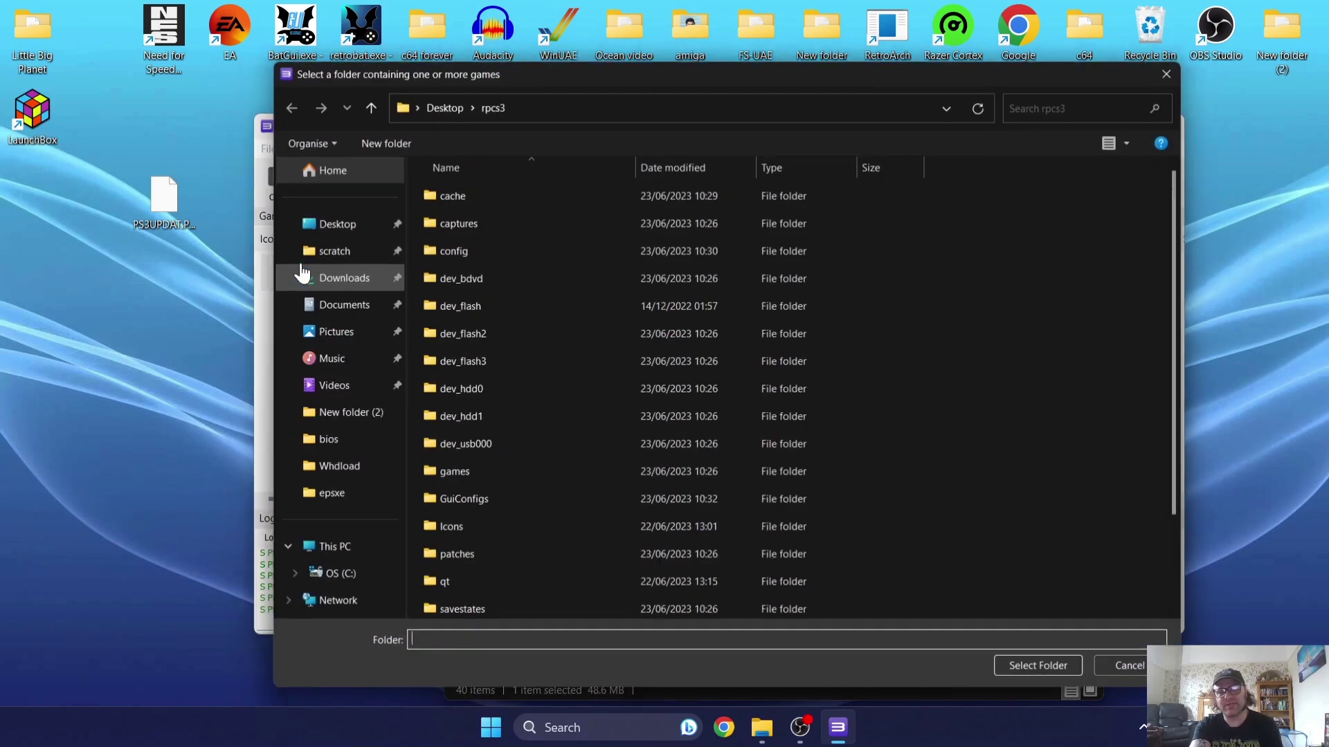
left_click(348, 228)
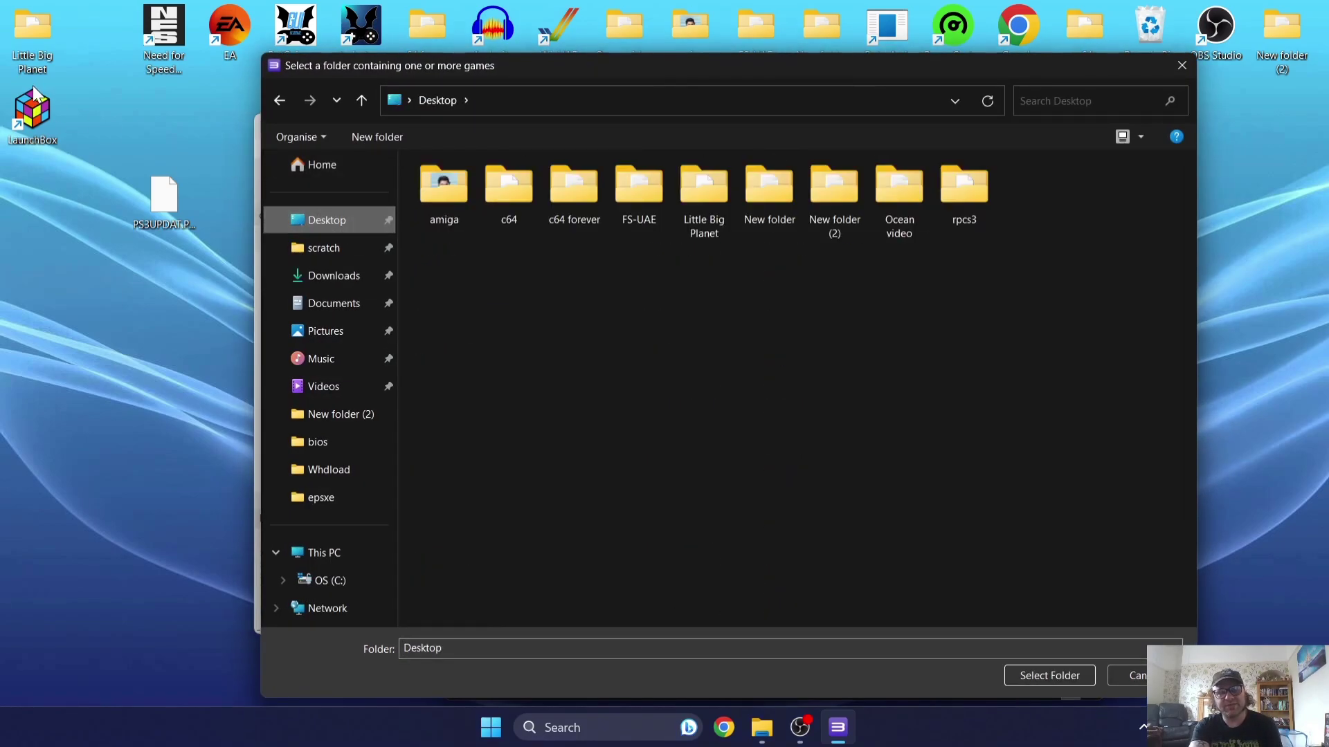
left_click(700, 196)
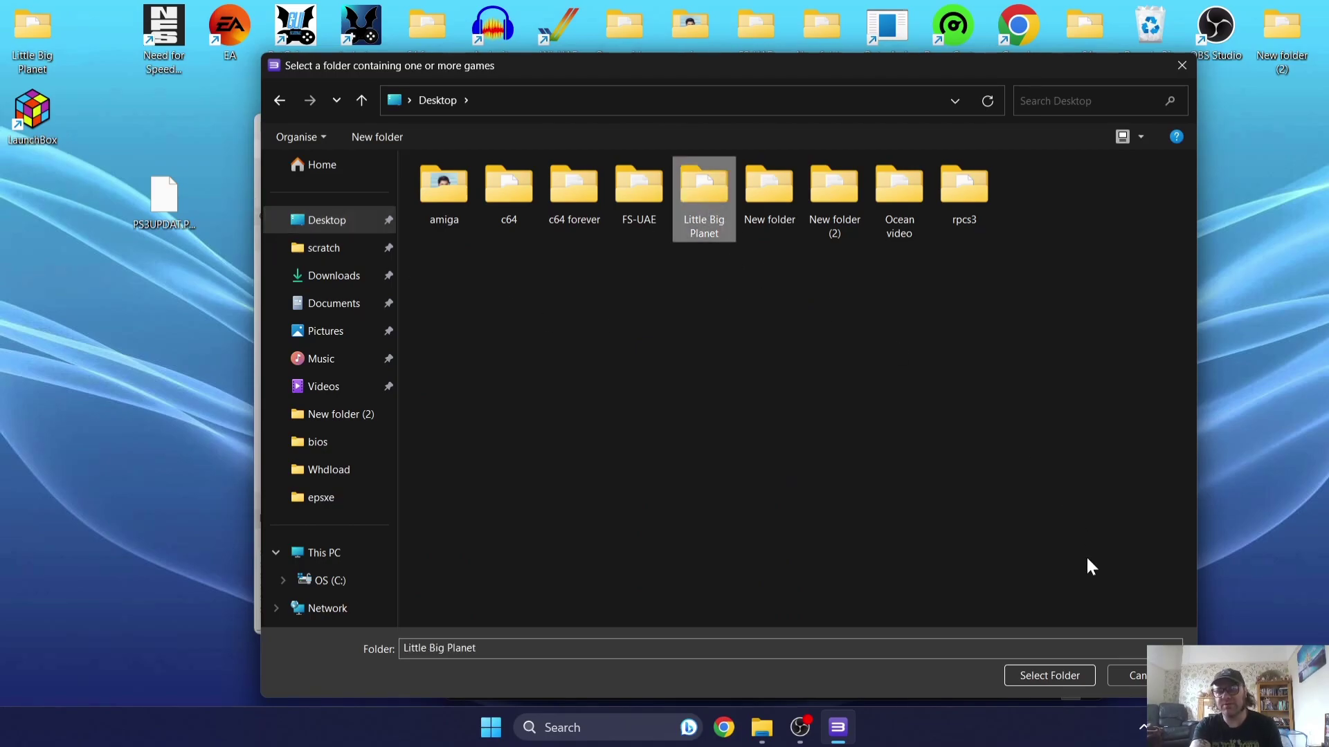
left_click(1074, 675)
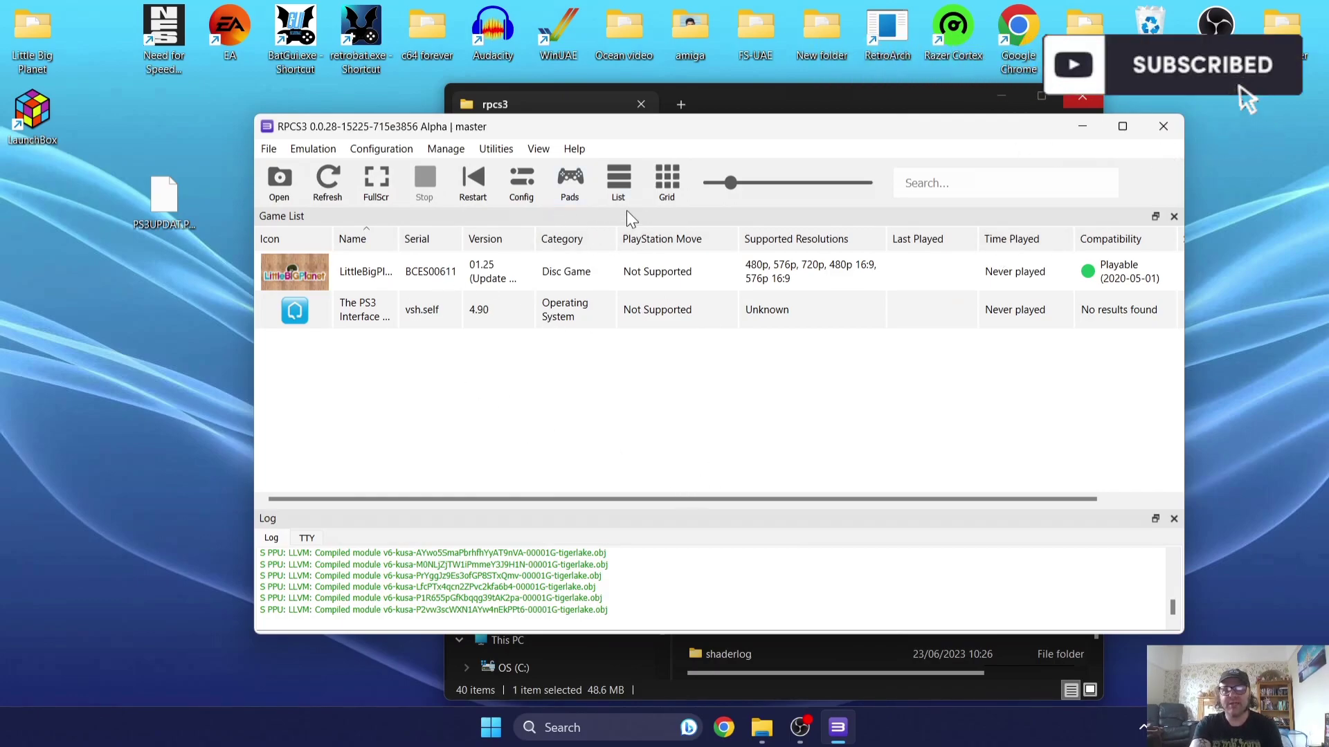
Check the emulator's CPU settings without changes, and close RPCS3 and the rpcs3 folder window
left_click(529, 175)
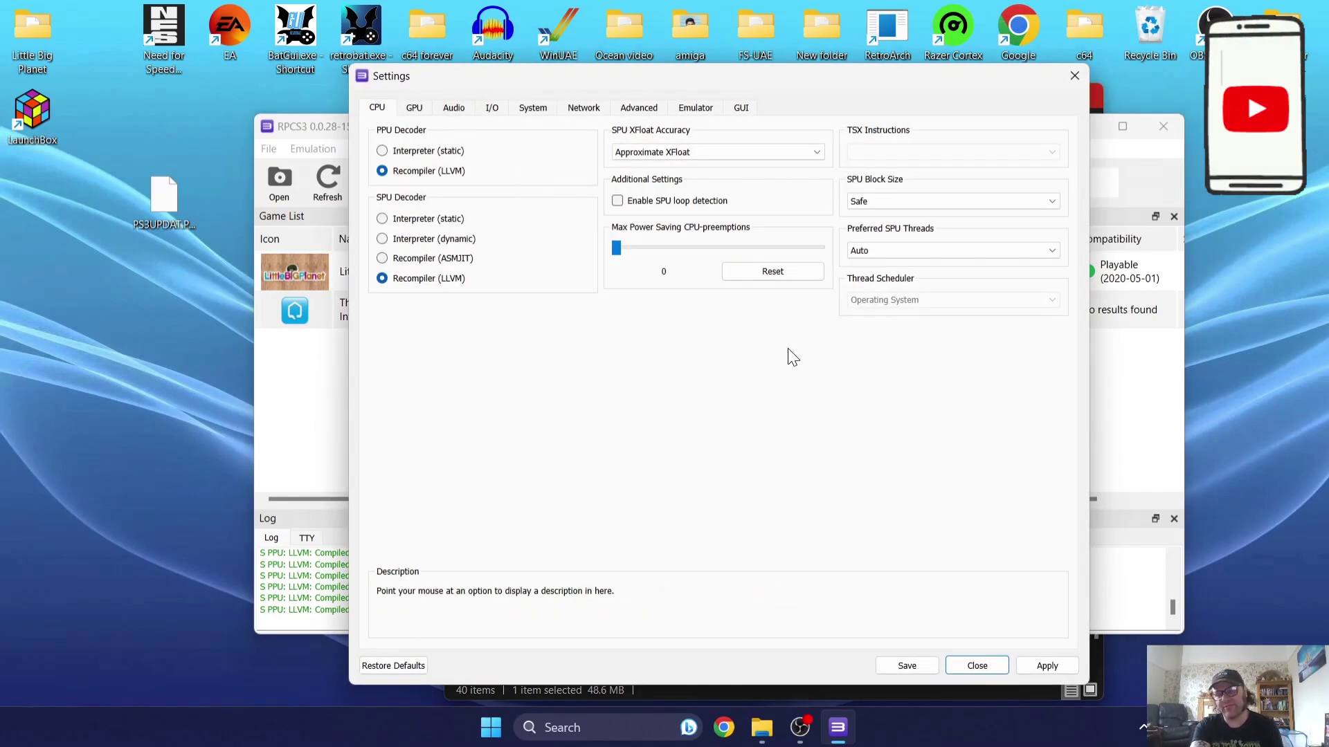
left_click(958, 665)
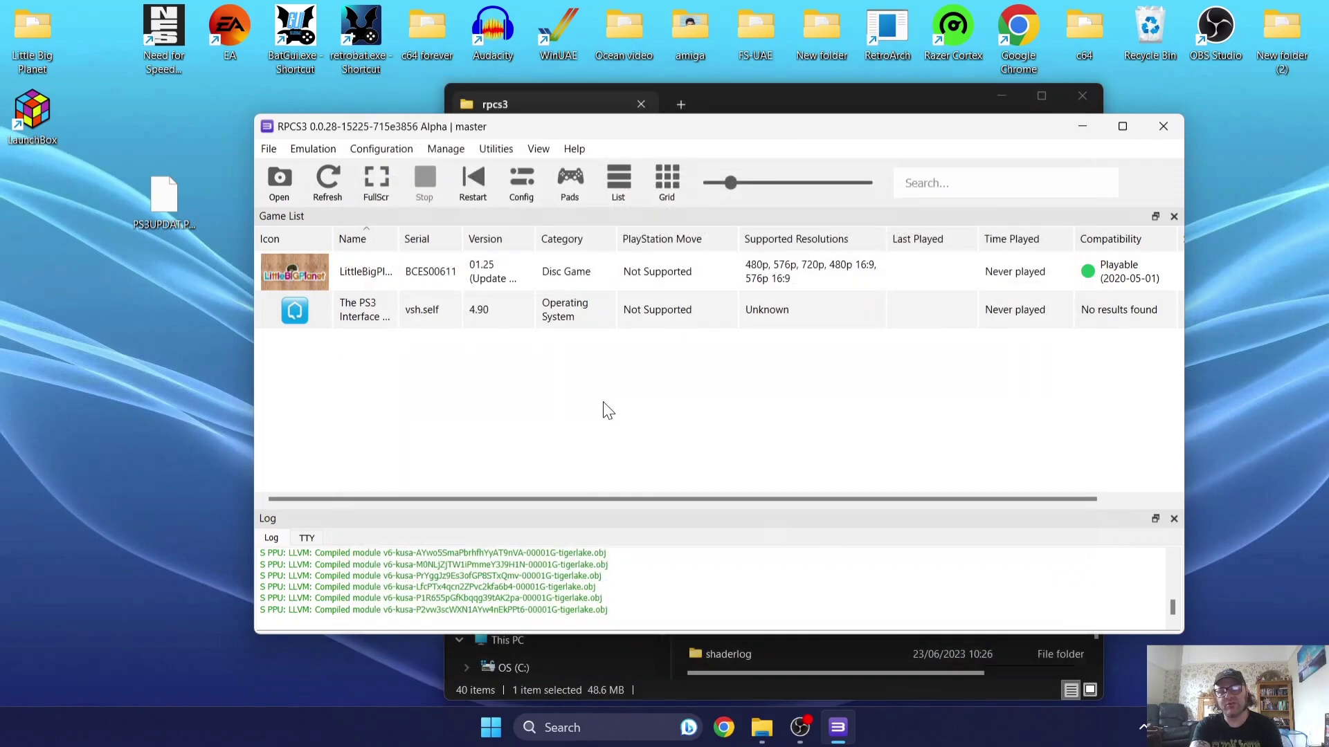
left_click(1163, 126)
left_click(1082, 94)
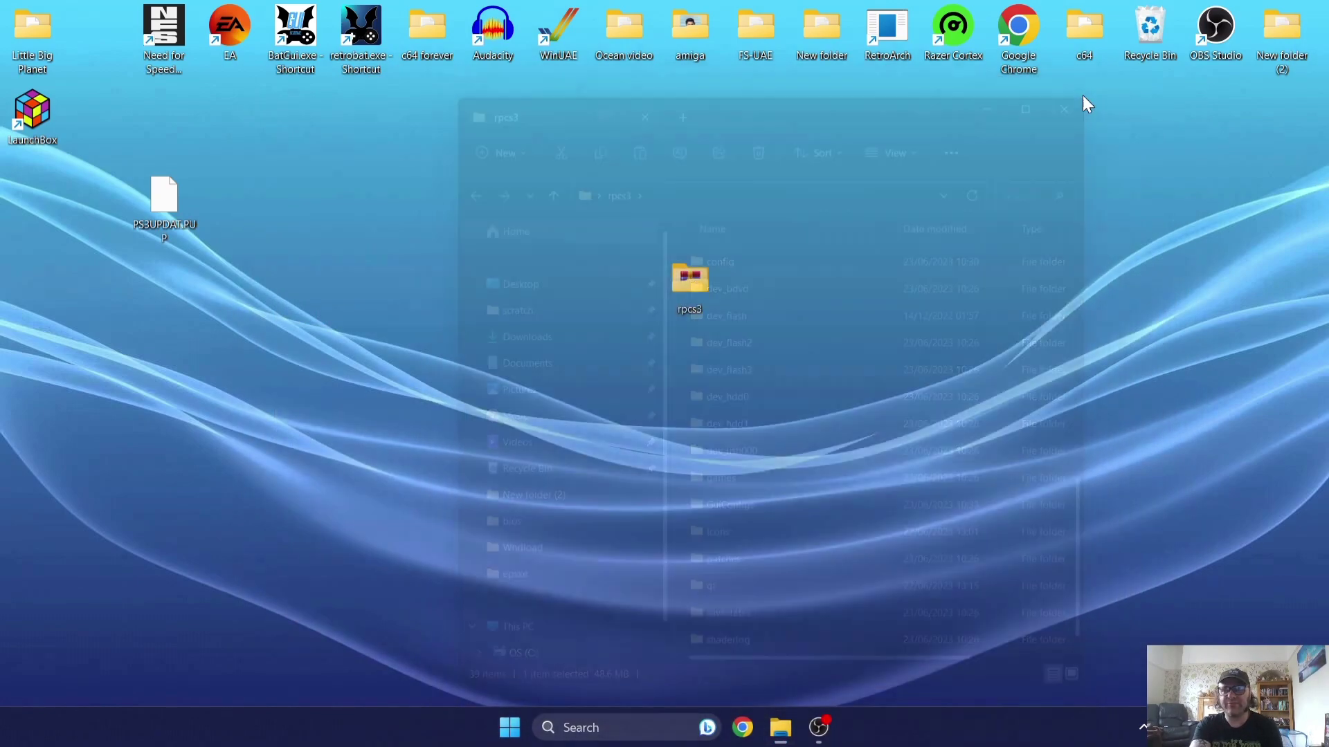
Switch to LaunchBox by launching it from the desktop and dismiss the Add Games dialog
left_click(32, 125)
double_click(32, 125)
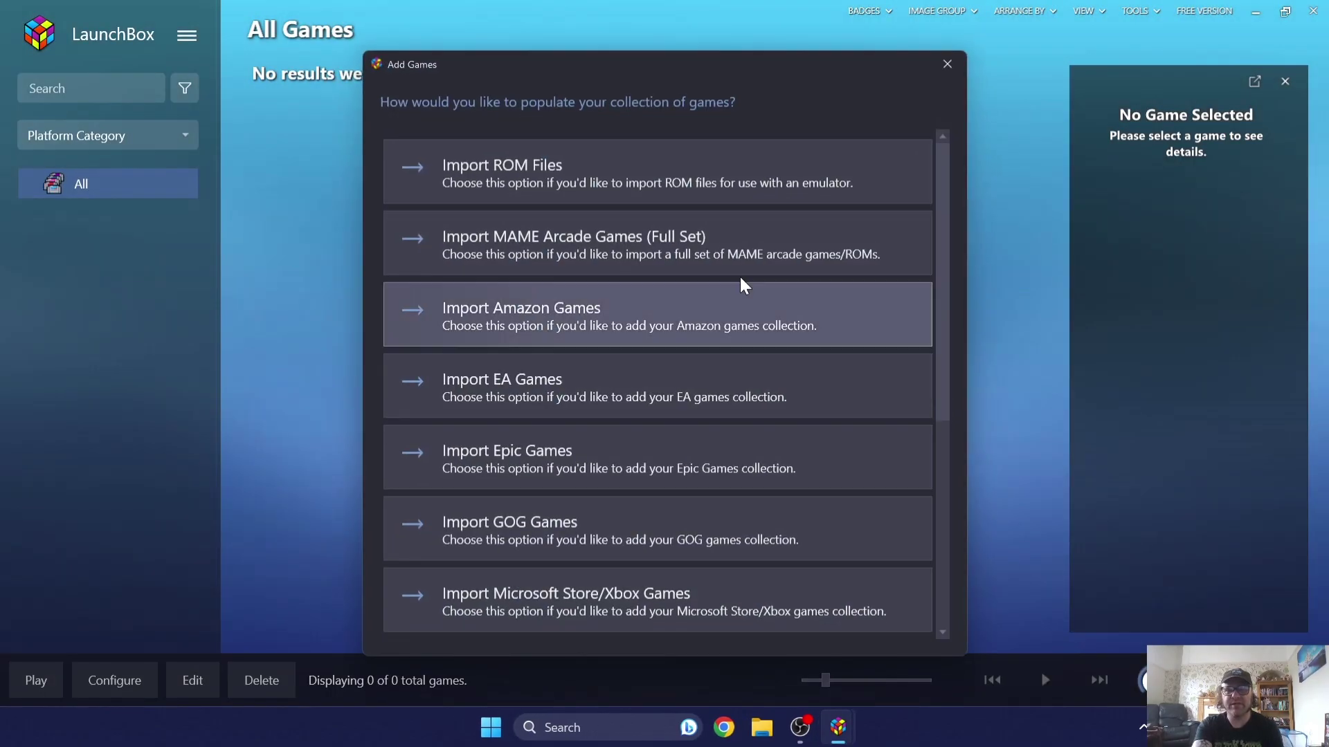
left_click(946, 65)
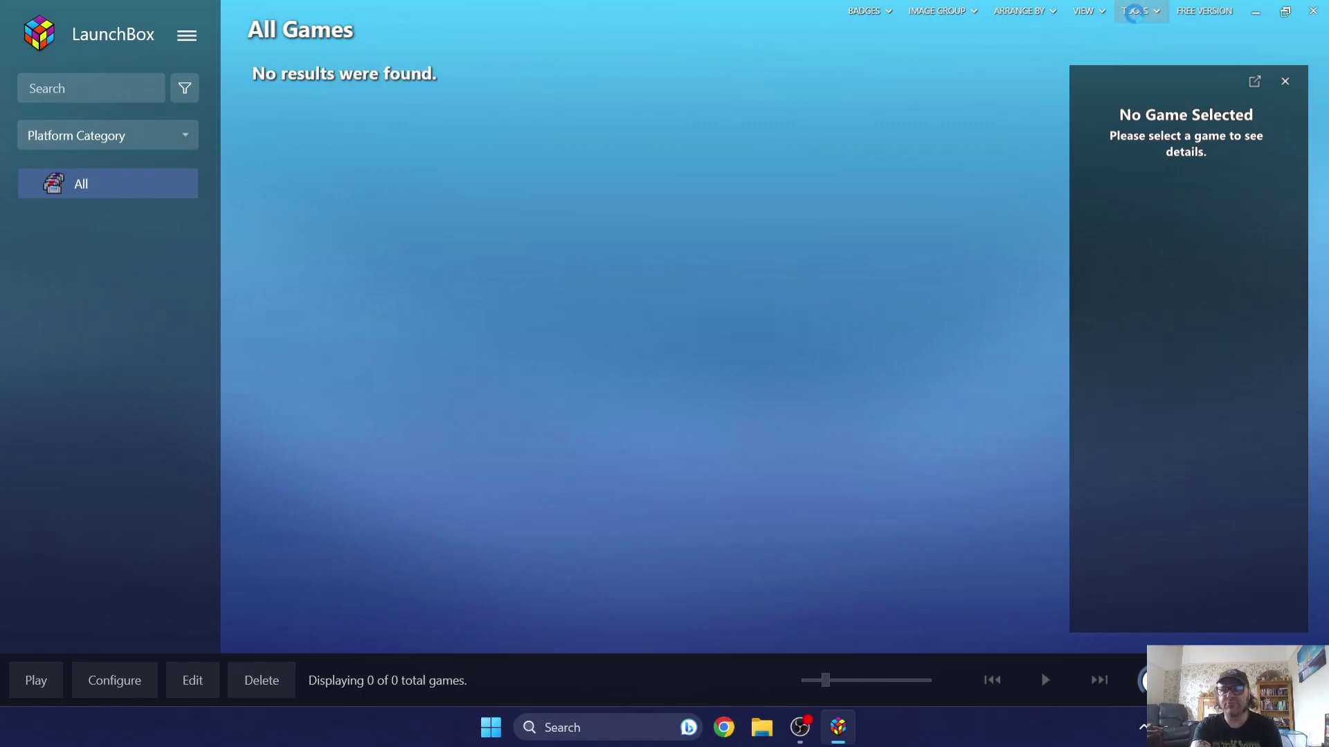
Start a ROM files import and add EBOOT.BIN from Desktop\Little Big Planet\PS3_GAME\USRDIR, continuing to the platform page
left_click(1135, 11)
mouse_move(1138, 43)
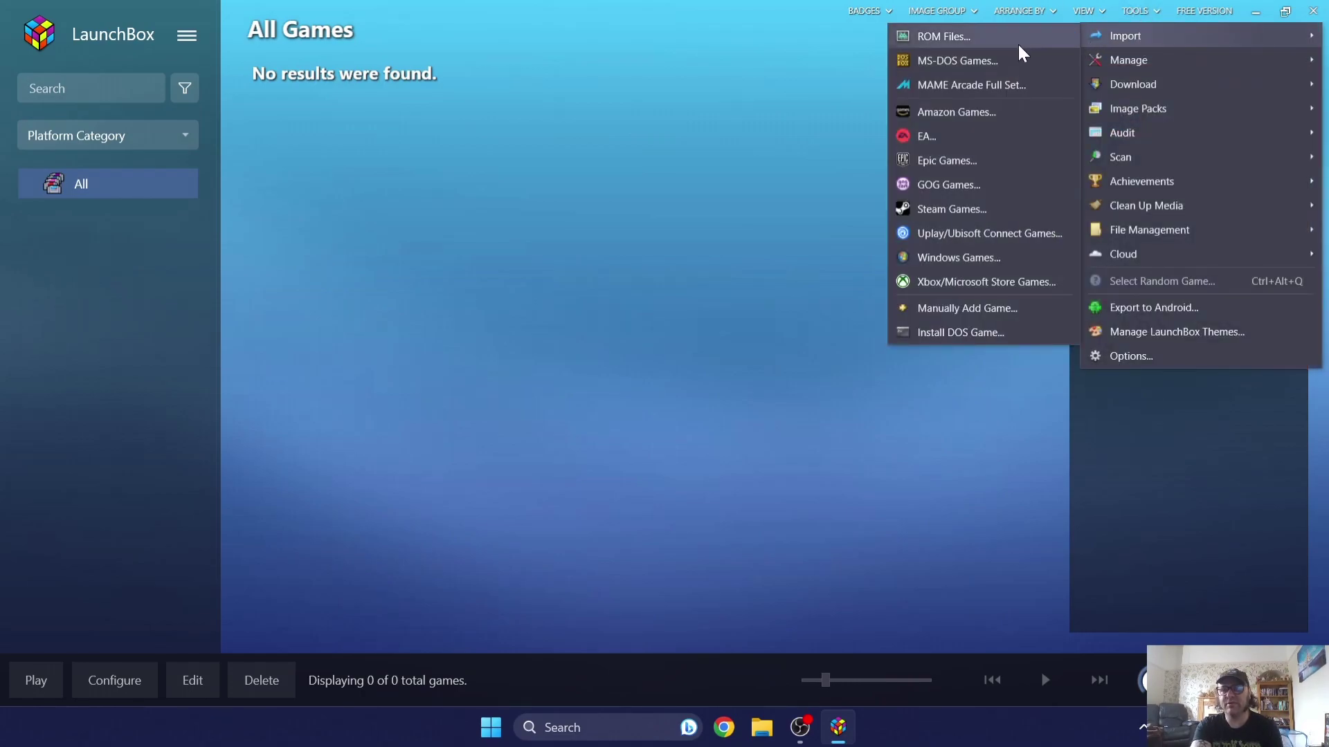
left_click(969, 36)
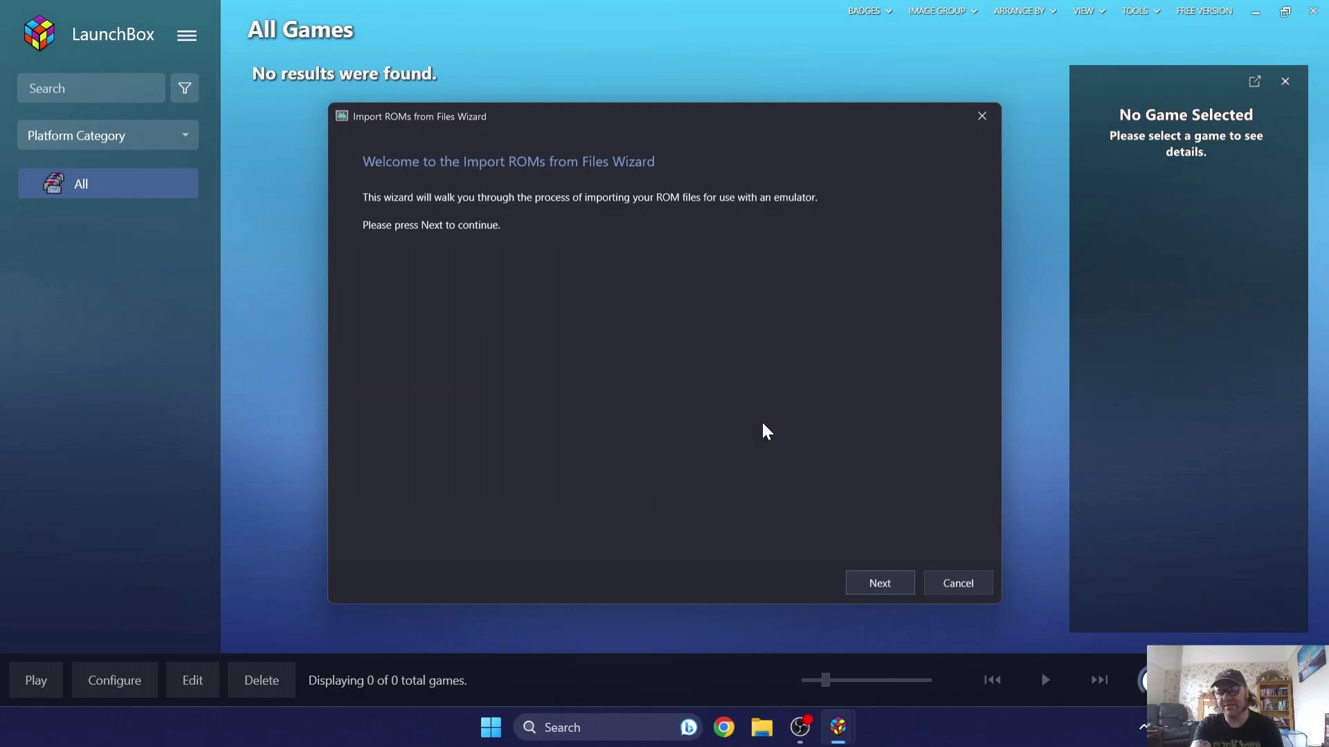
left_click(876, 595)
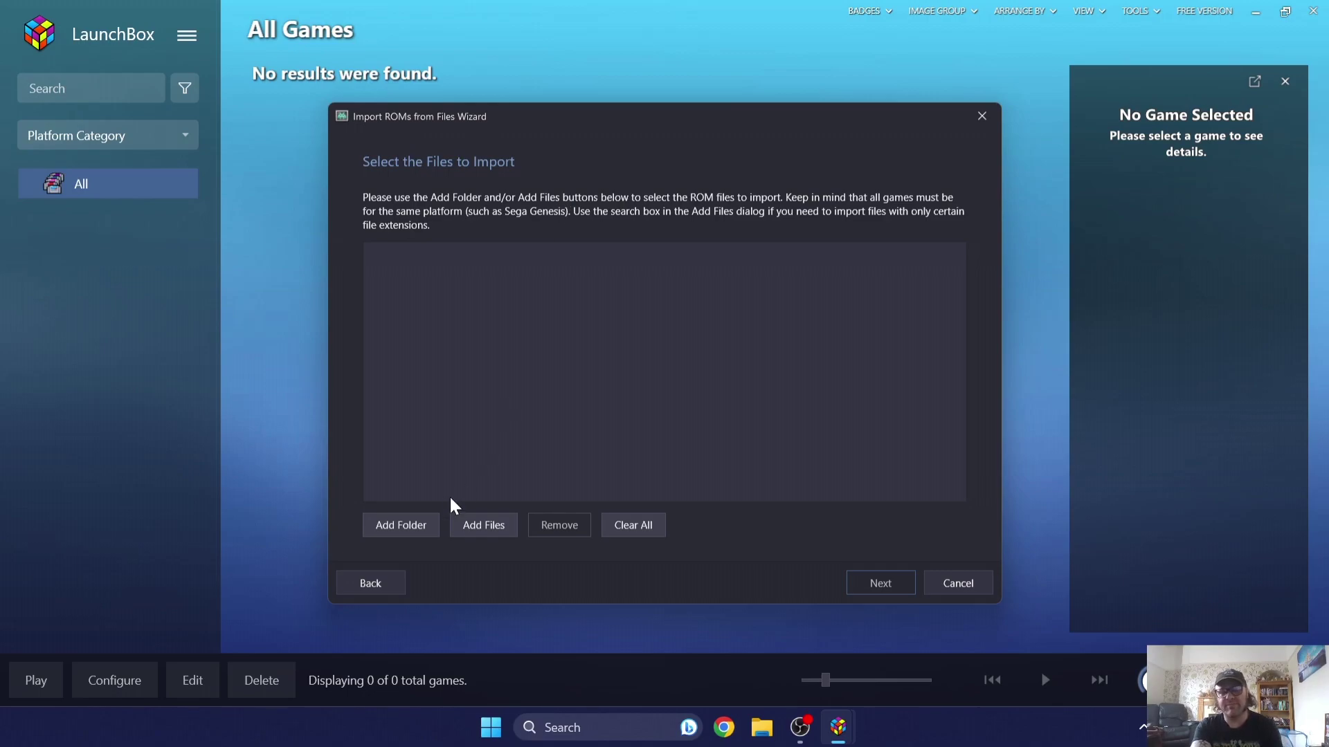
left_click(478, 530)
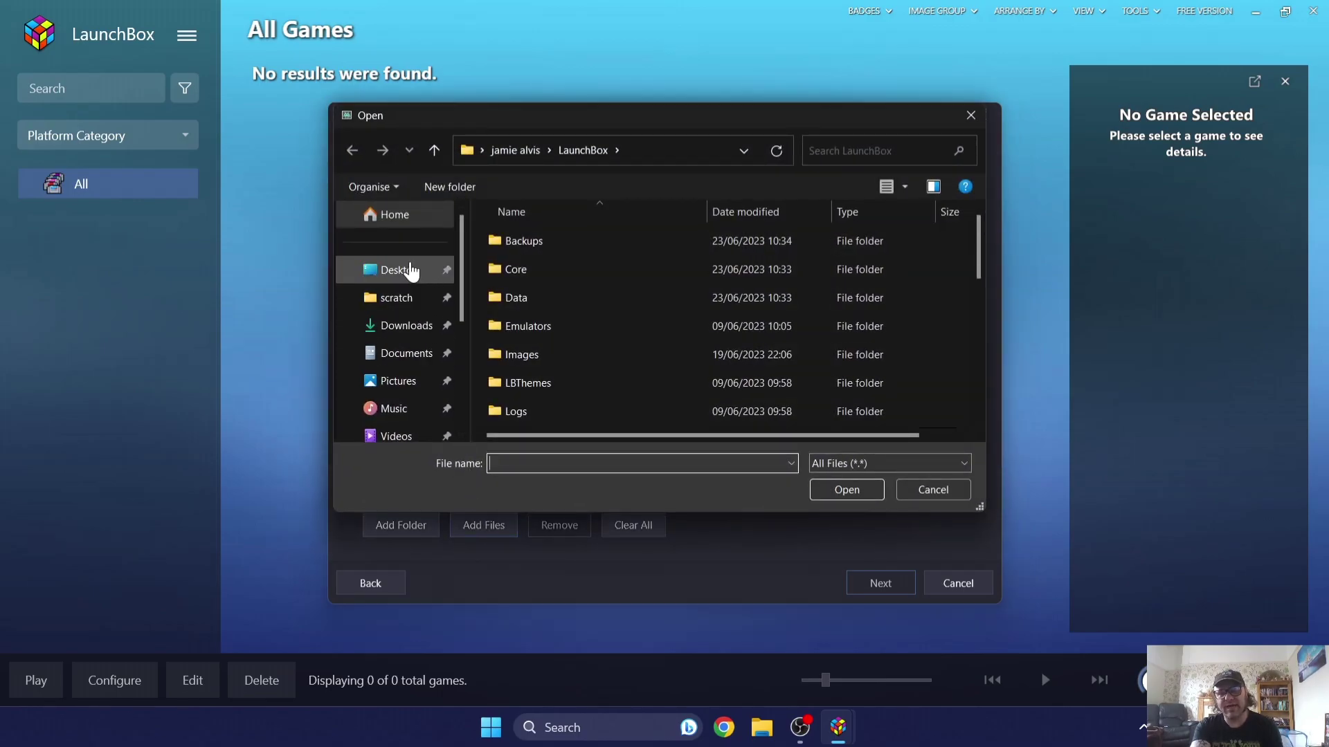
left_click(411, 276)
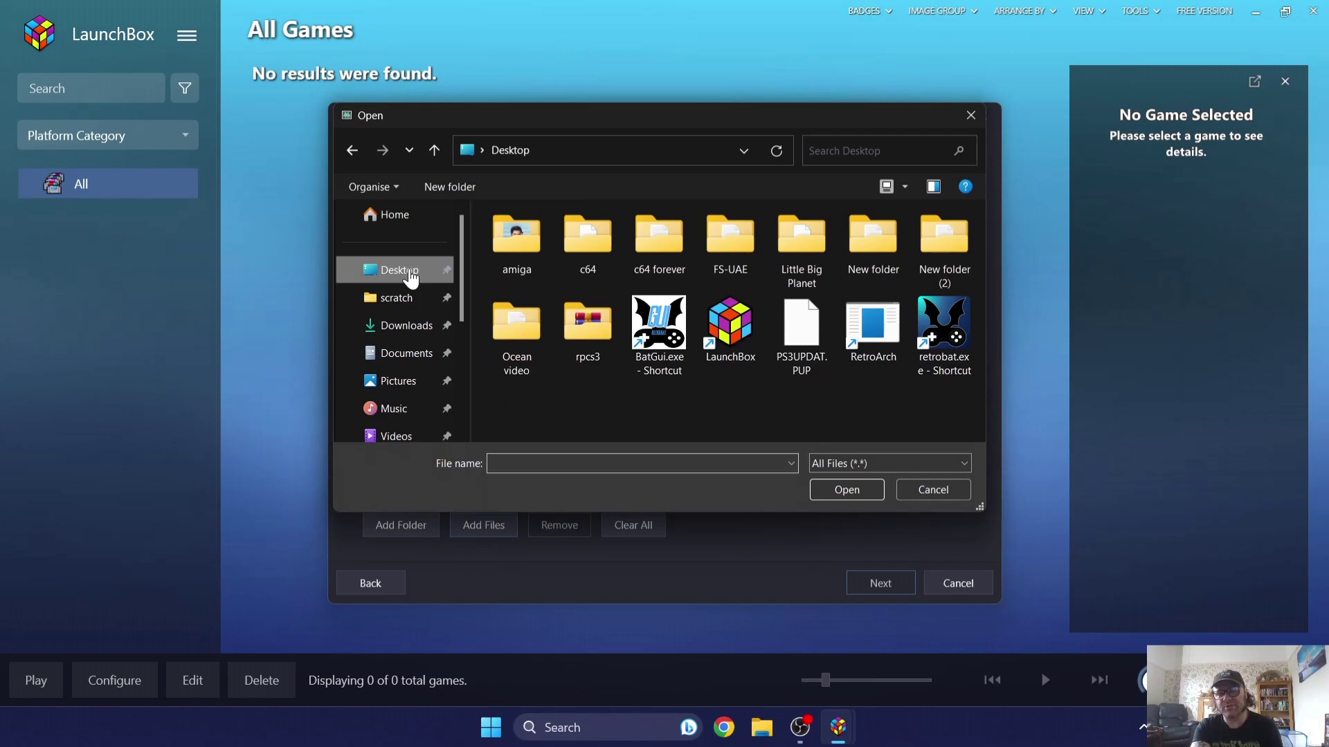
double_click(799, 275)
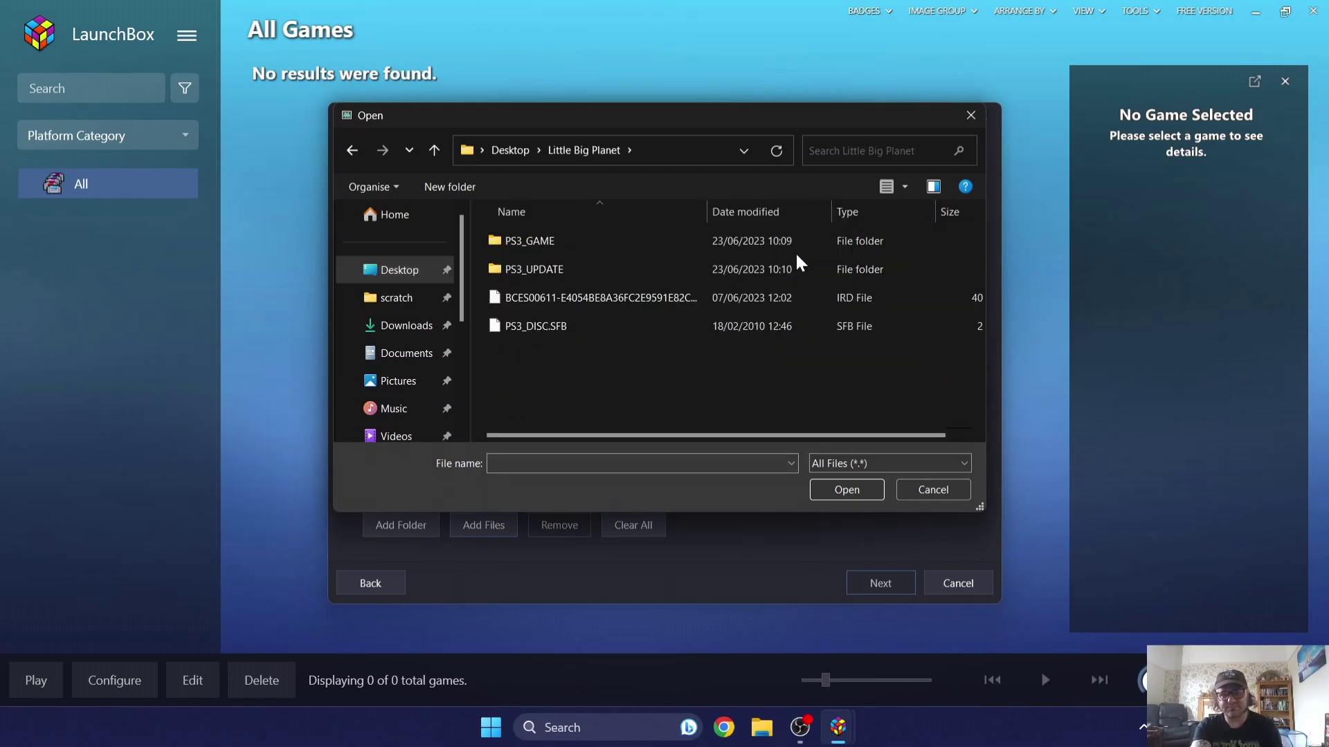
double_click(609, 247)
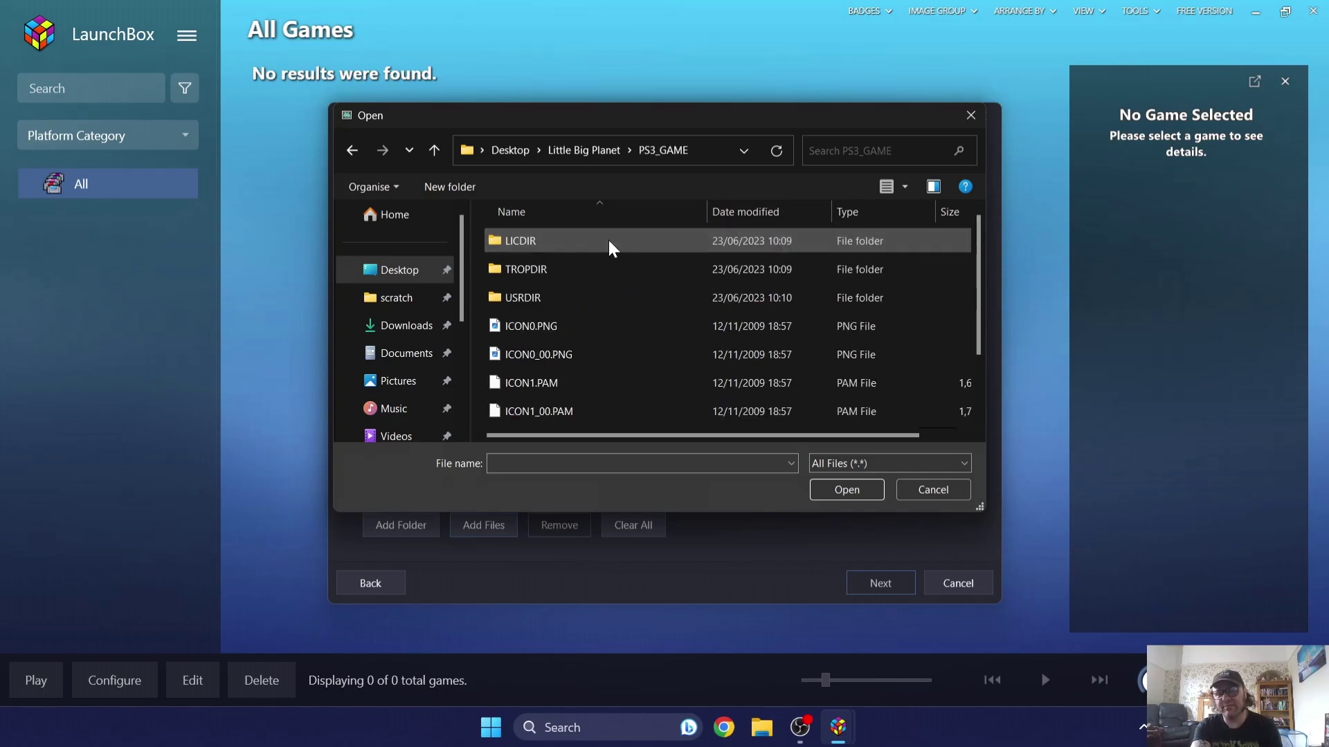
left_click(611, 247)
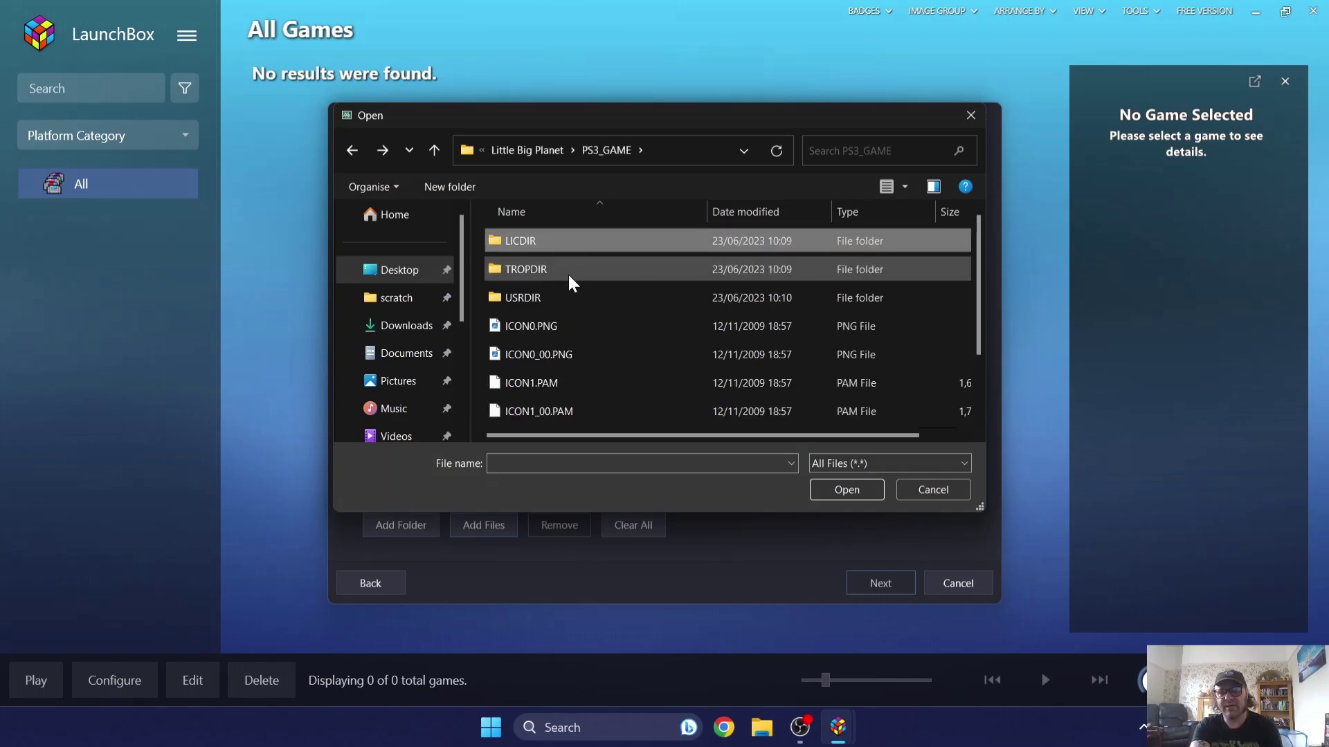
double_click(602, 300)
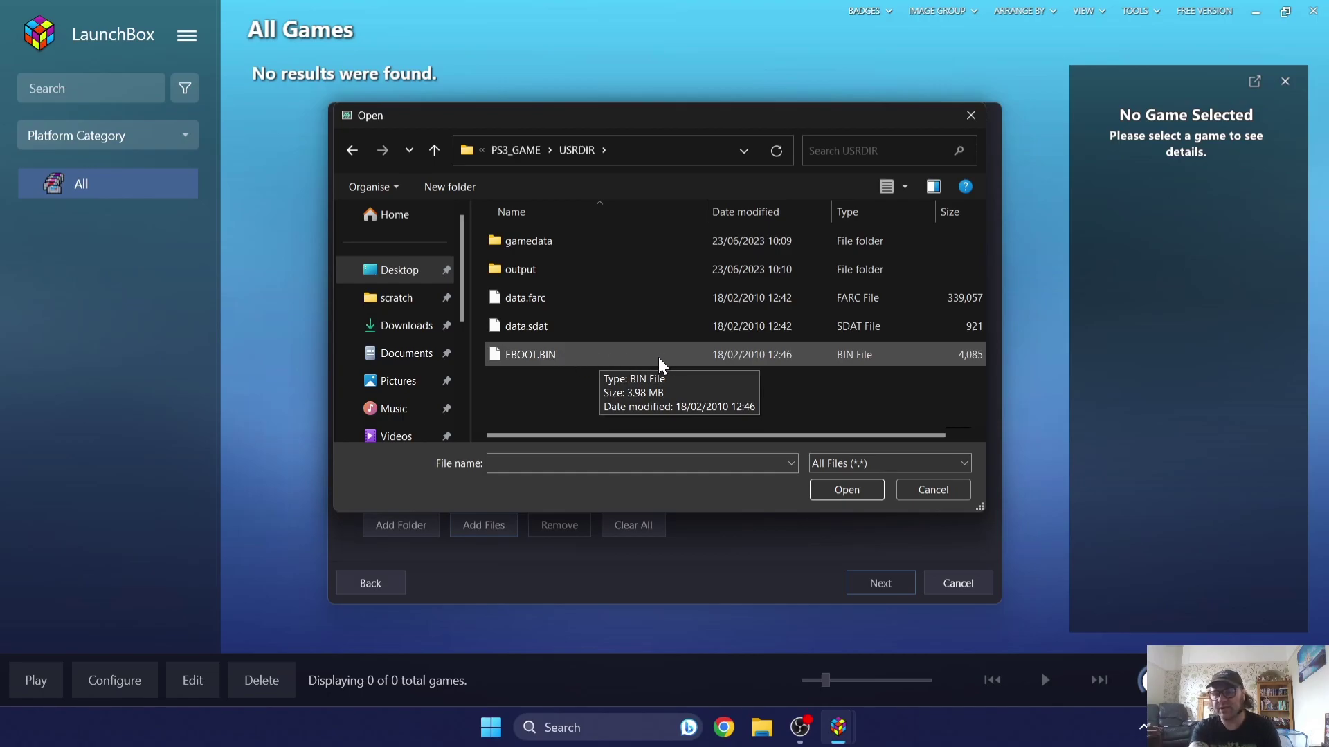
double_click(659, 360)
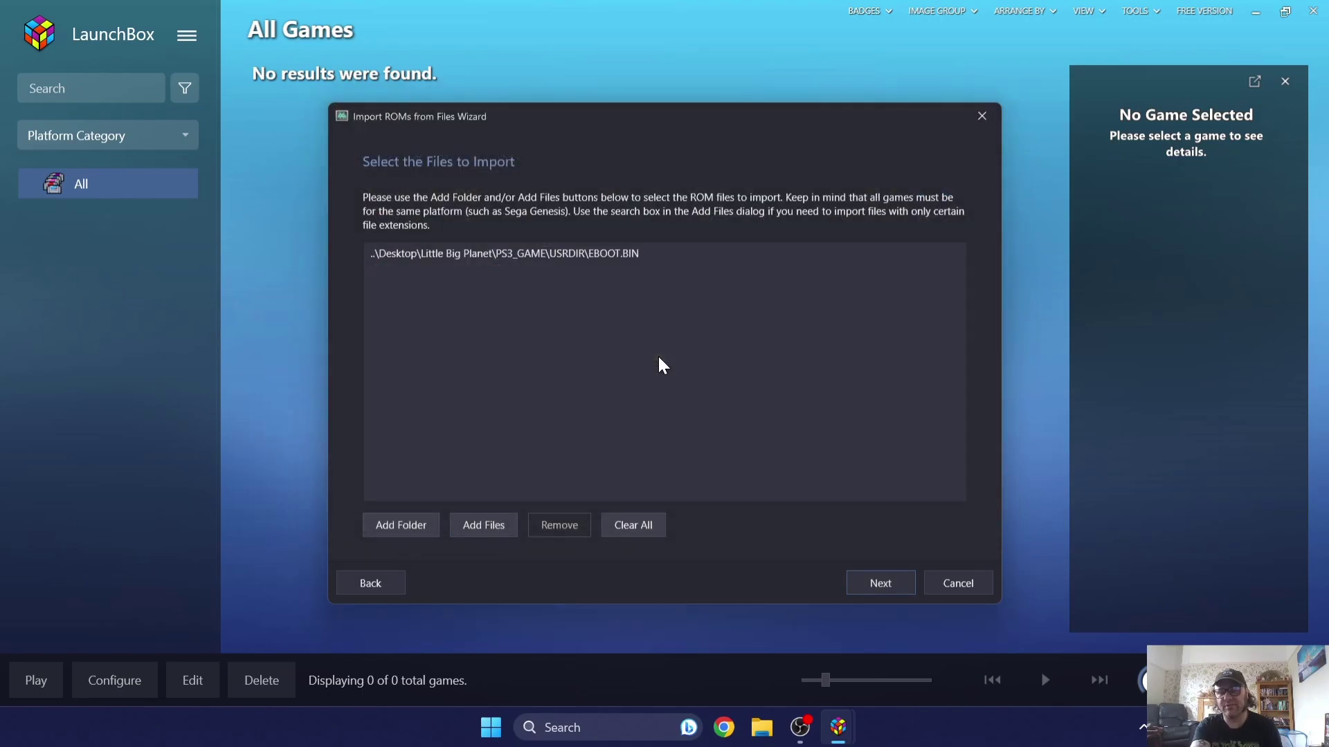
left_click(879, 589)
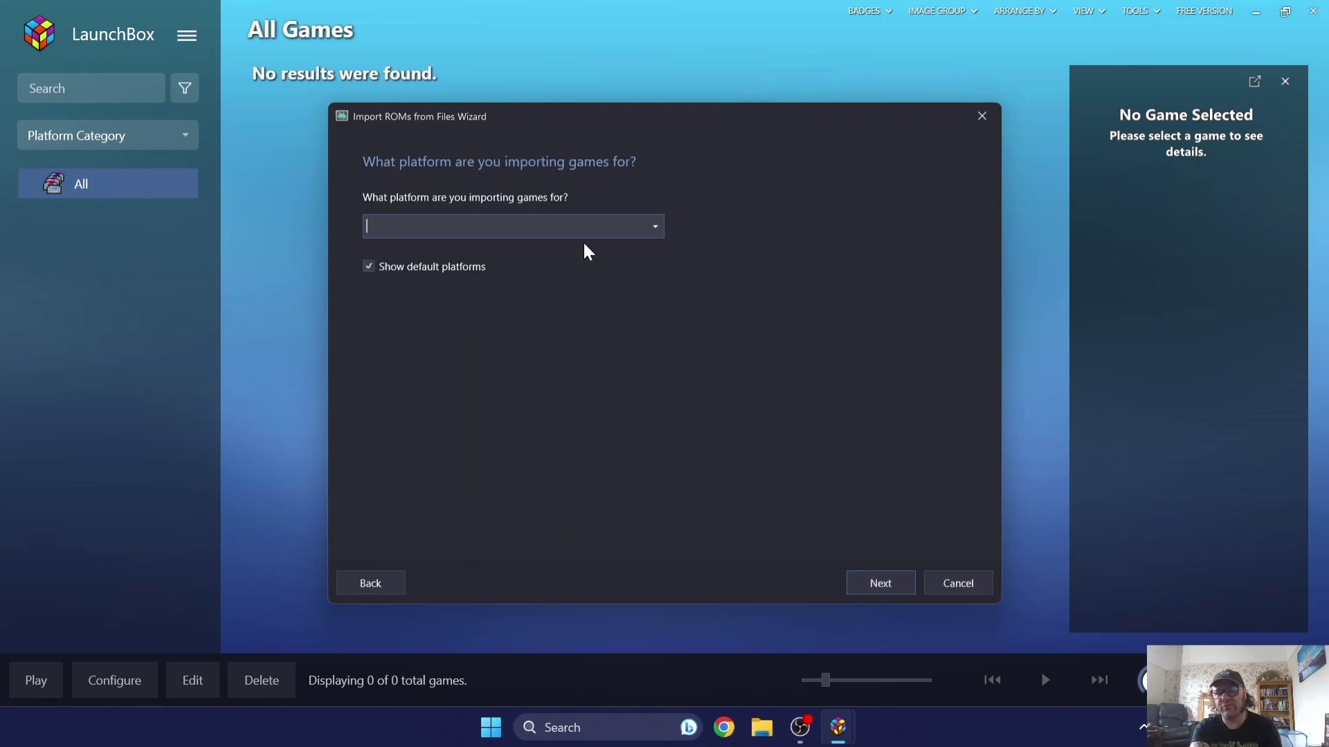
Set the import platform to Sony Playstation 3 and continue to the emulator page
left_click(581, 223)
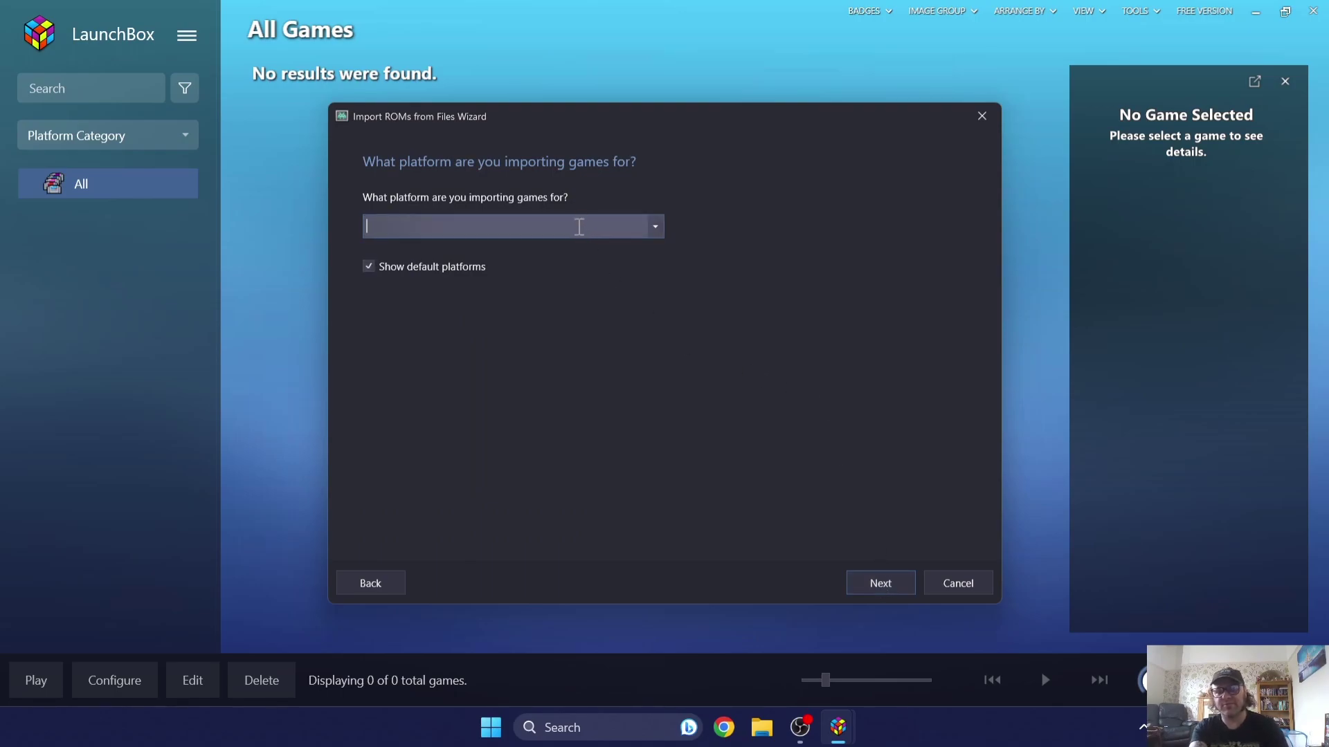
type("So")
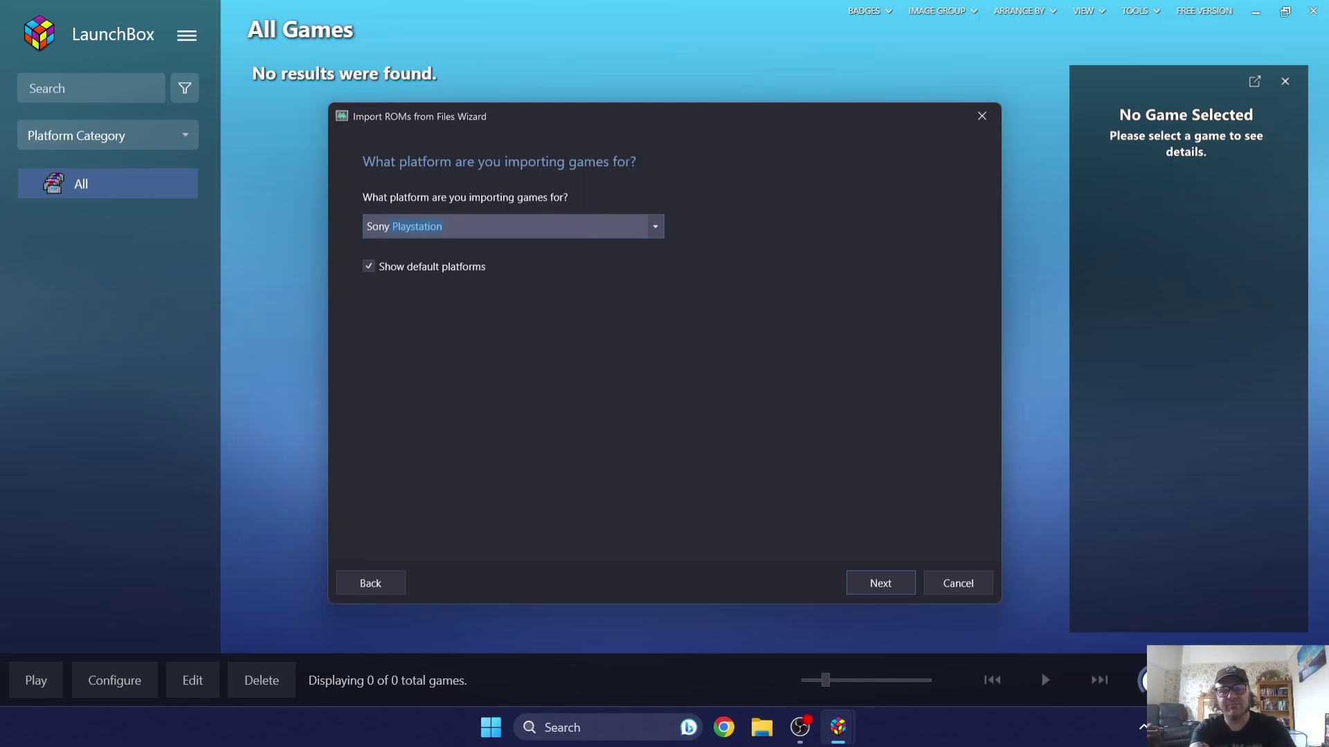
type("ny Play")
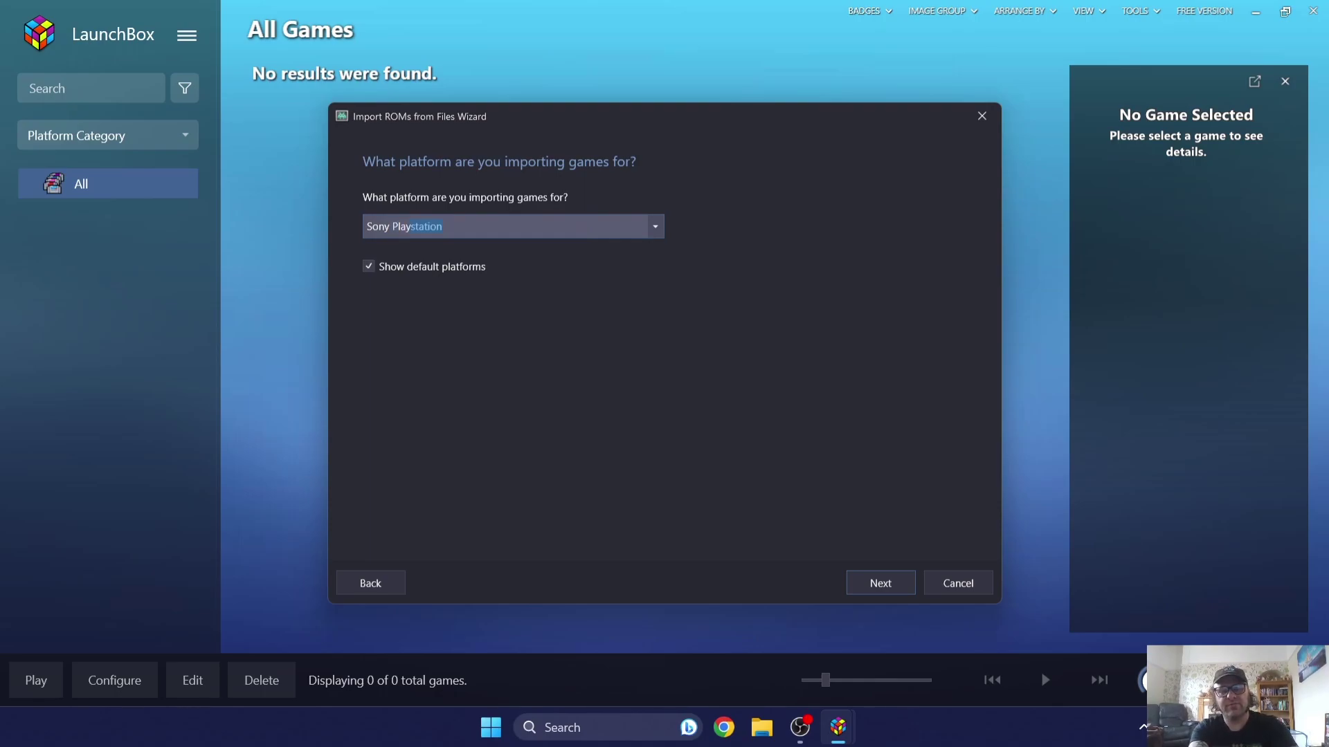
type("station 3")
left_click(655, 227)
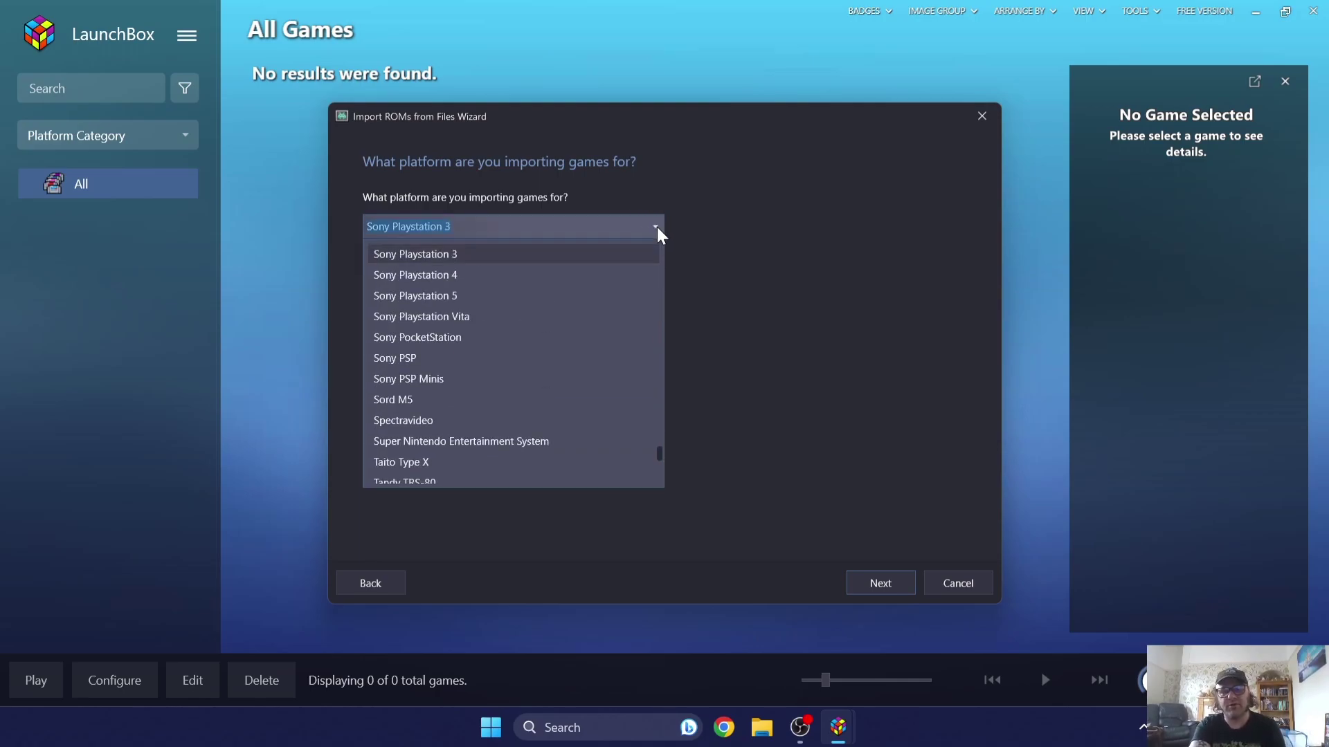
left_click(466, 261)
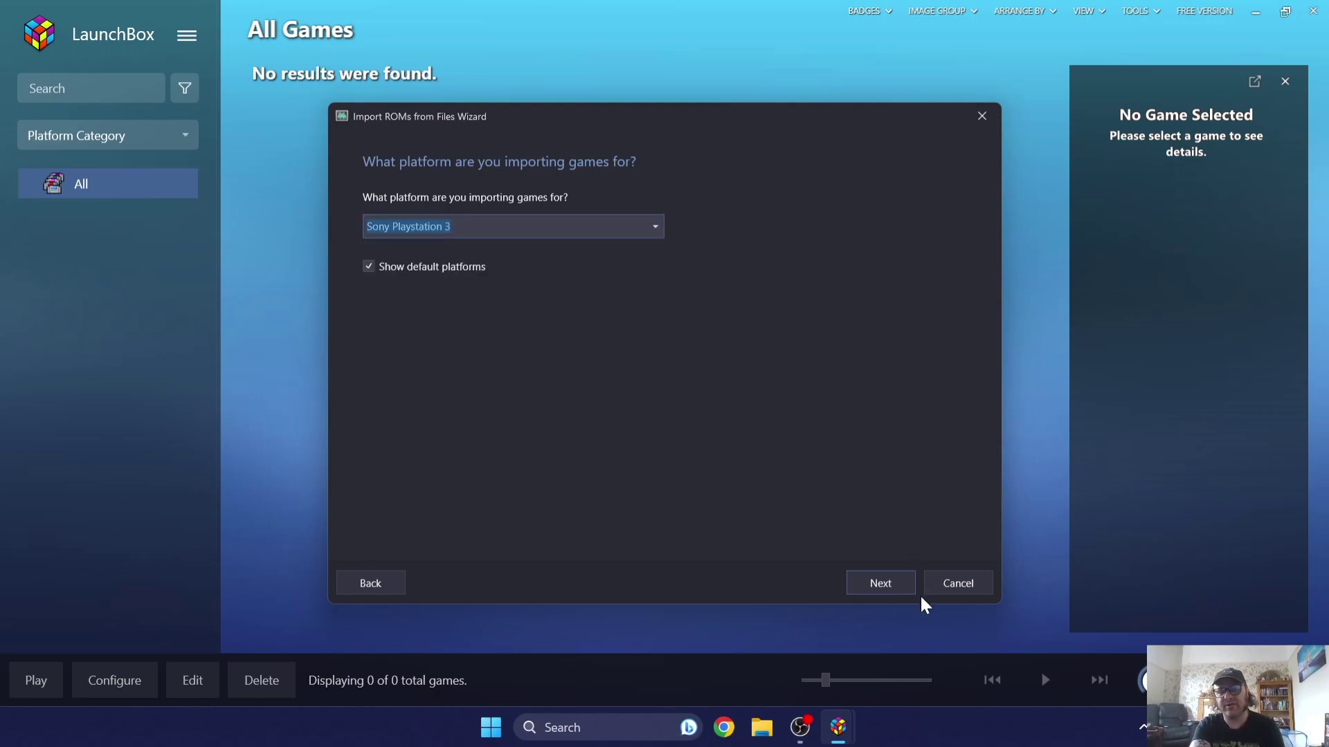
left_click(882, 584)
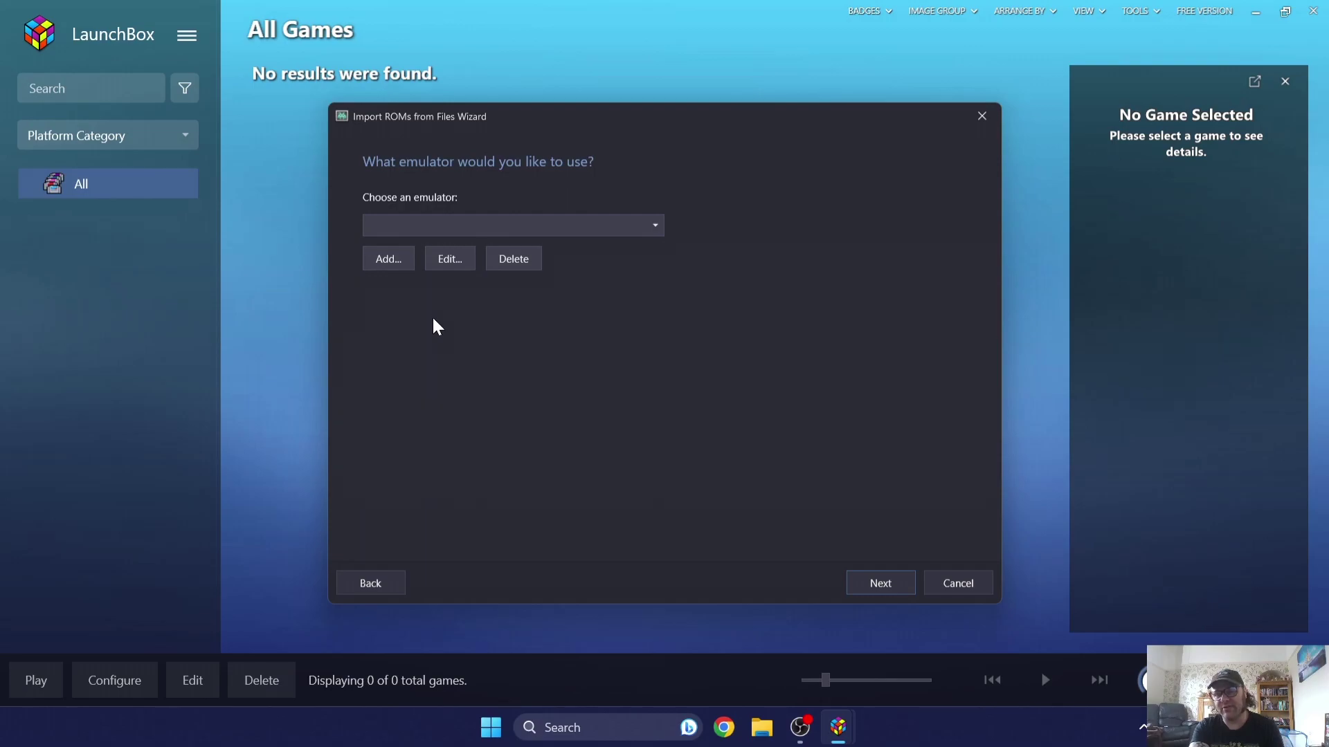
Add RPCS3 as an emulator, using rpcs3.exe from the Desktop\rpcs3 folder as its application path
left_click(382, 258)
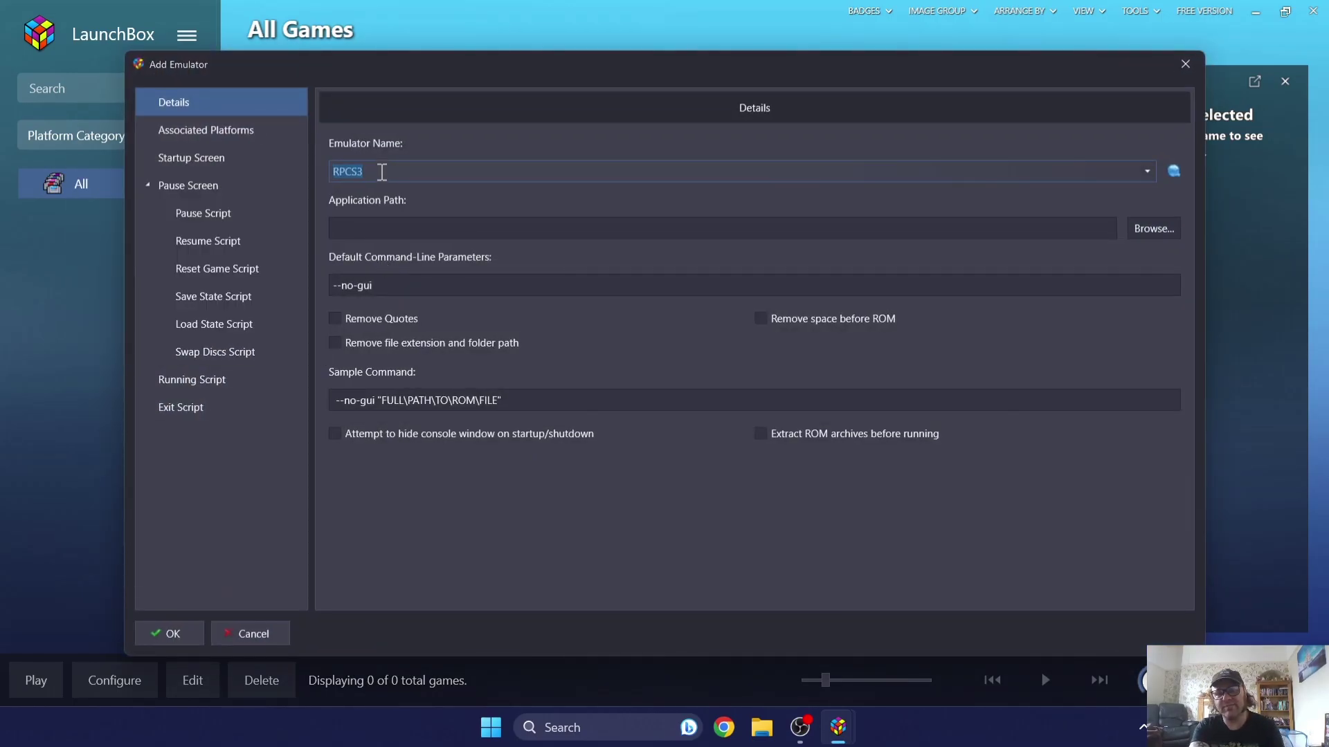
left_click(670, 224)
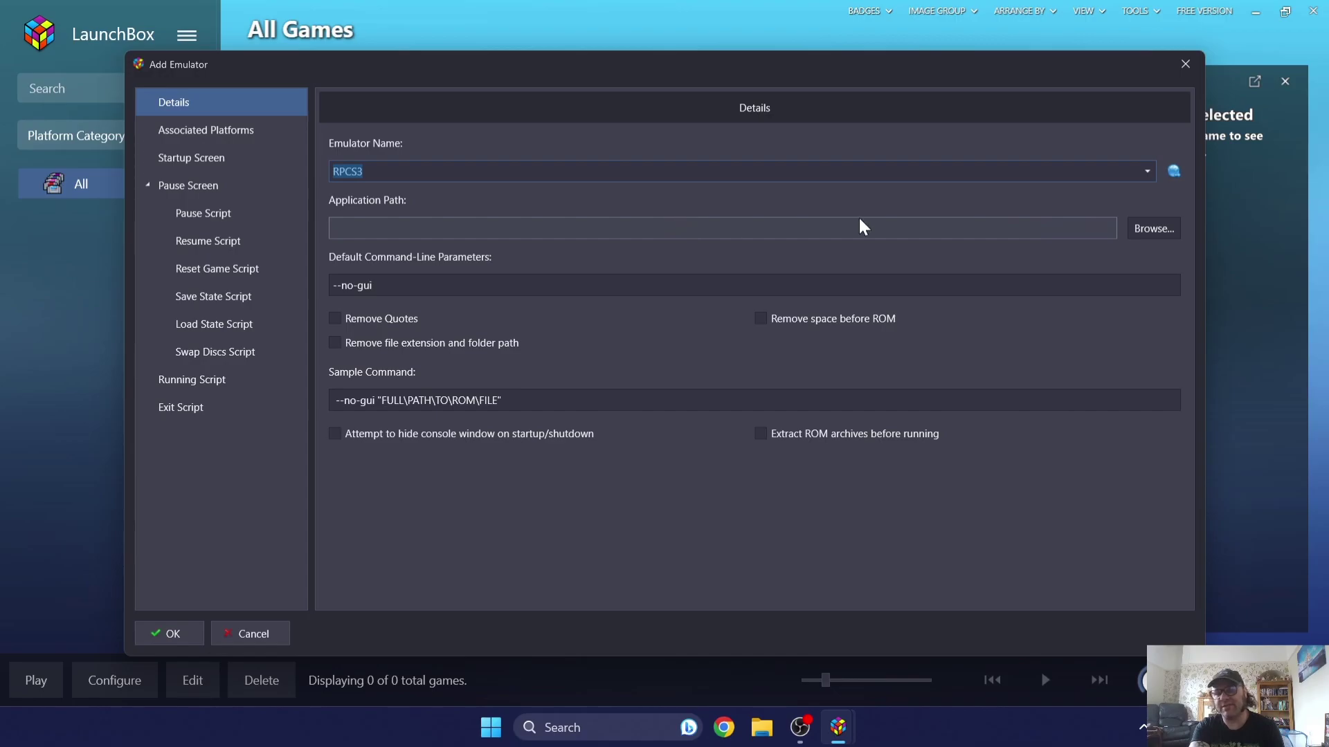
left_click(1150, 238)
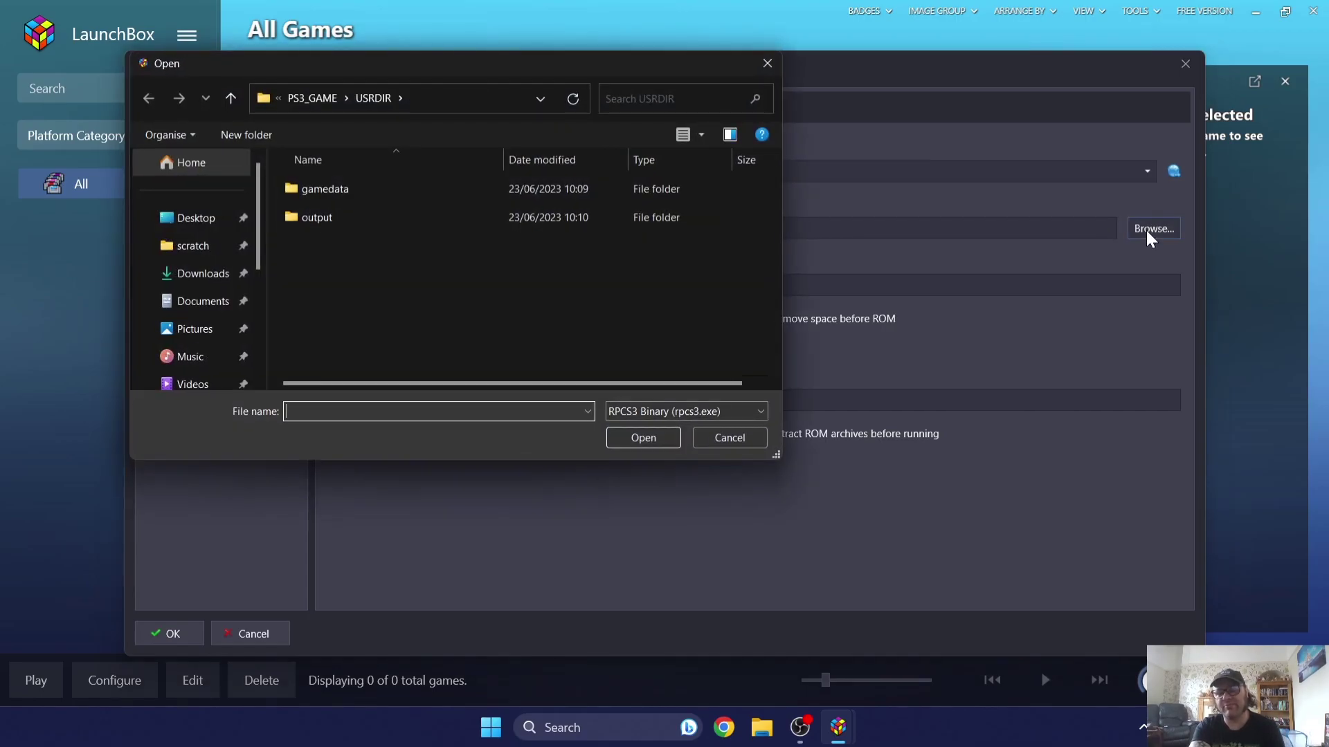
left_click(191, 230)
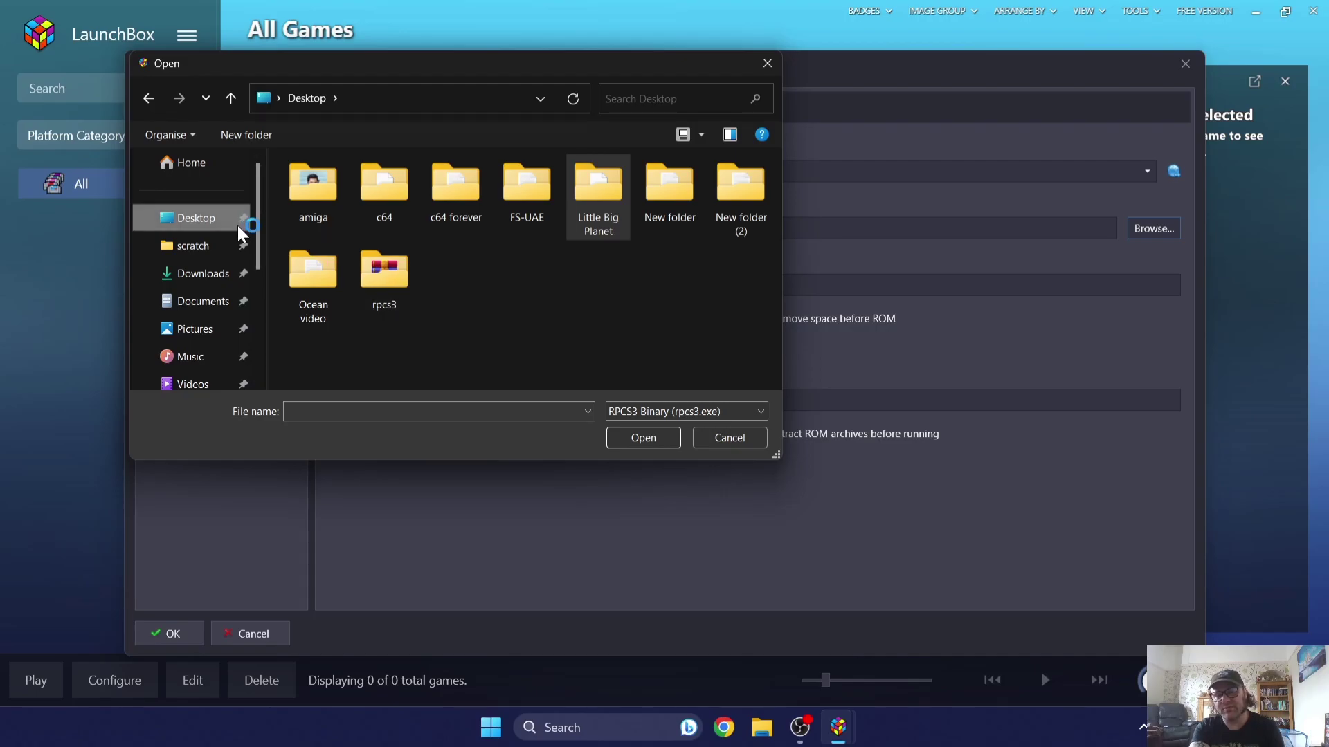
double_click(380, 280)
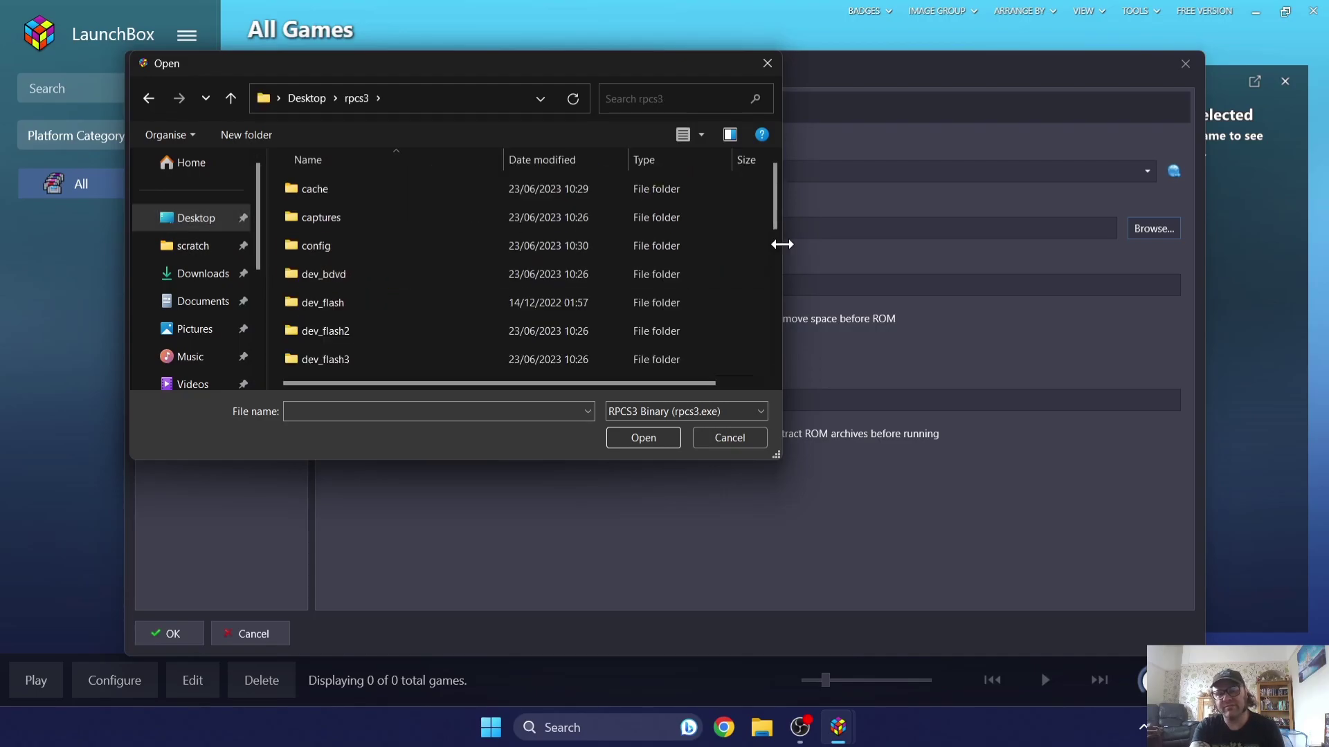
scroll(778, 274, "down", 3)
left_click_drag(778, 274, 771, 335)
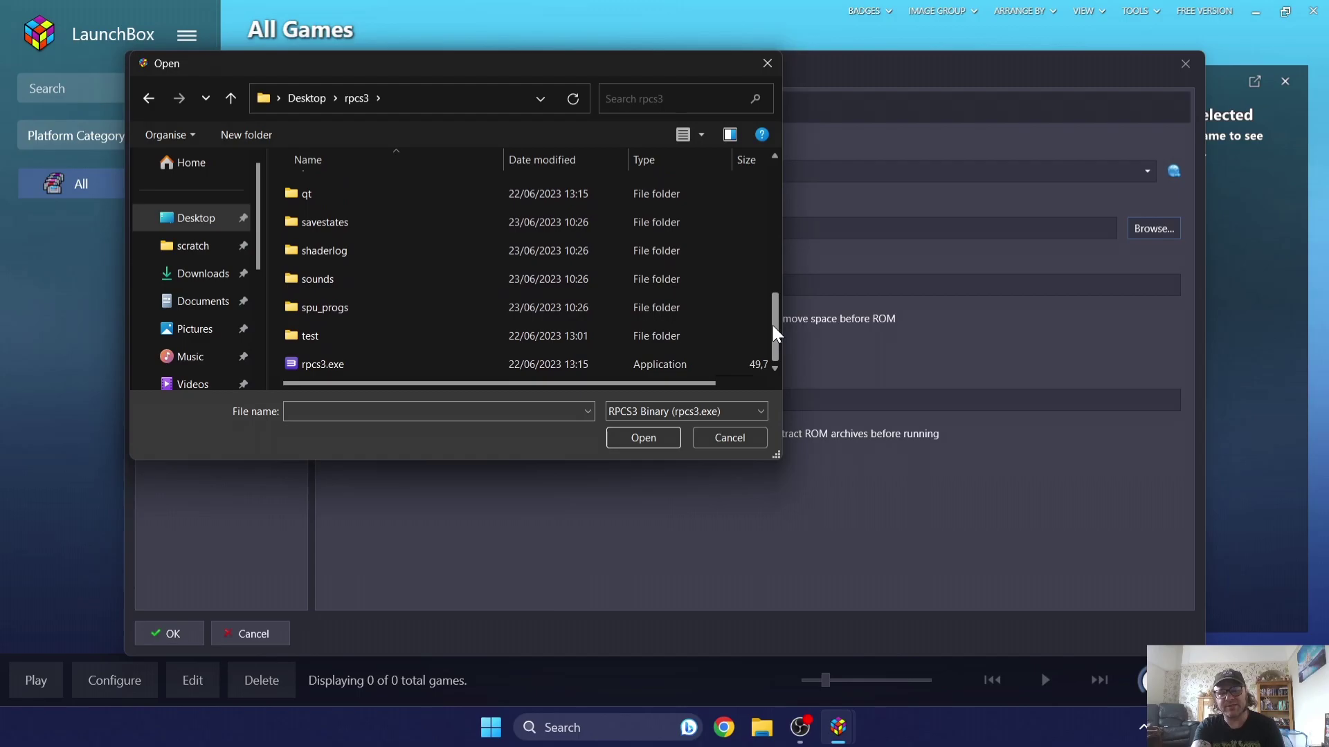
double_click(466, 366)
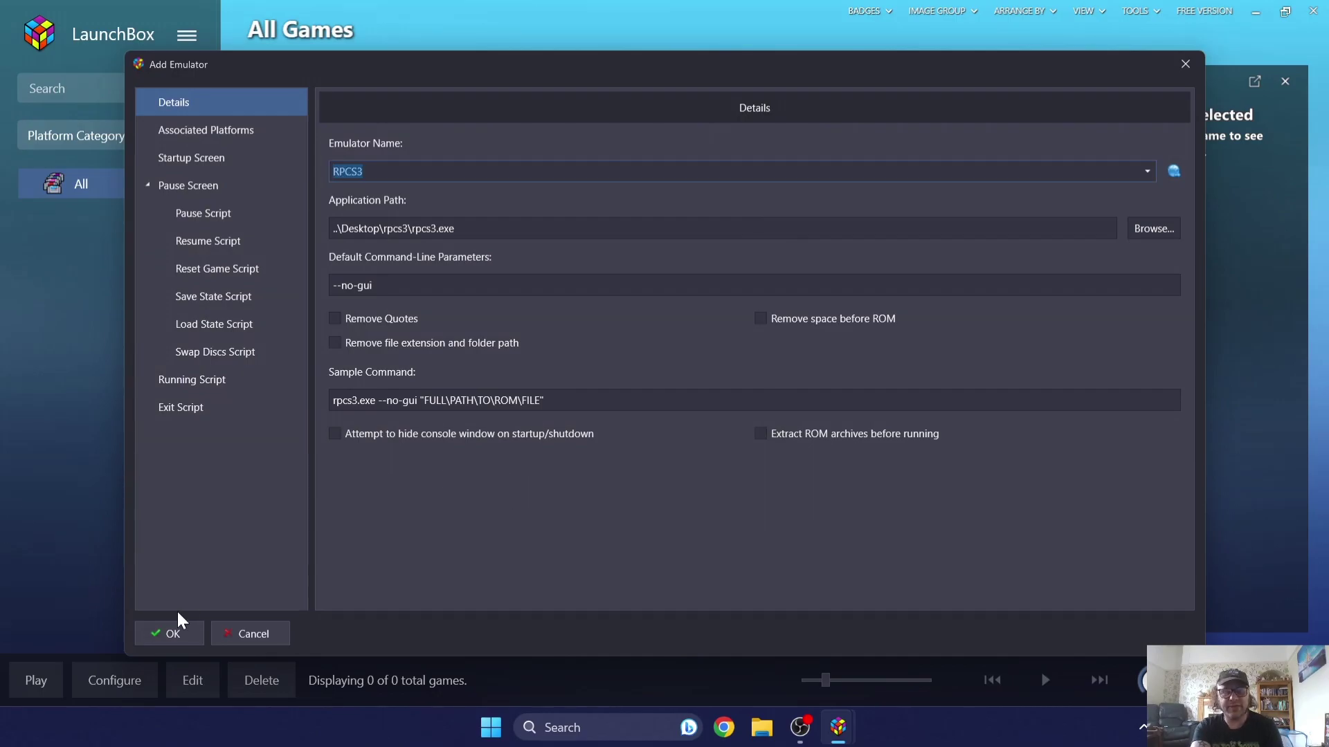
left_click(182, 633)
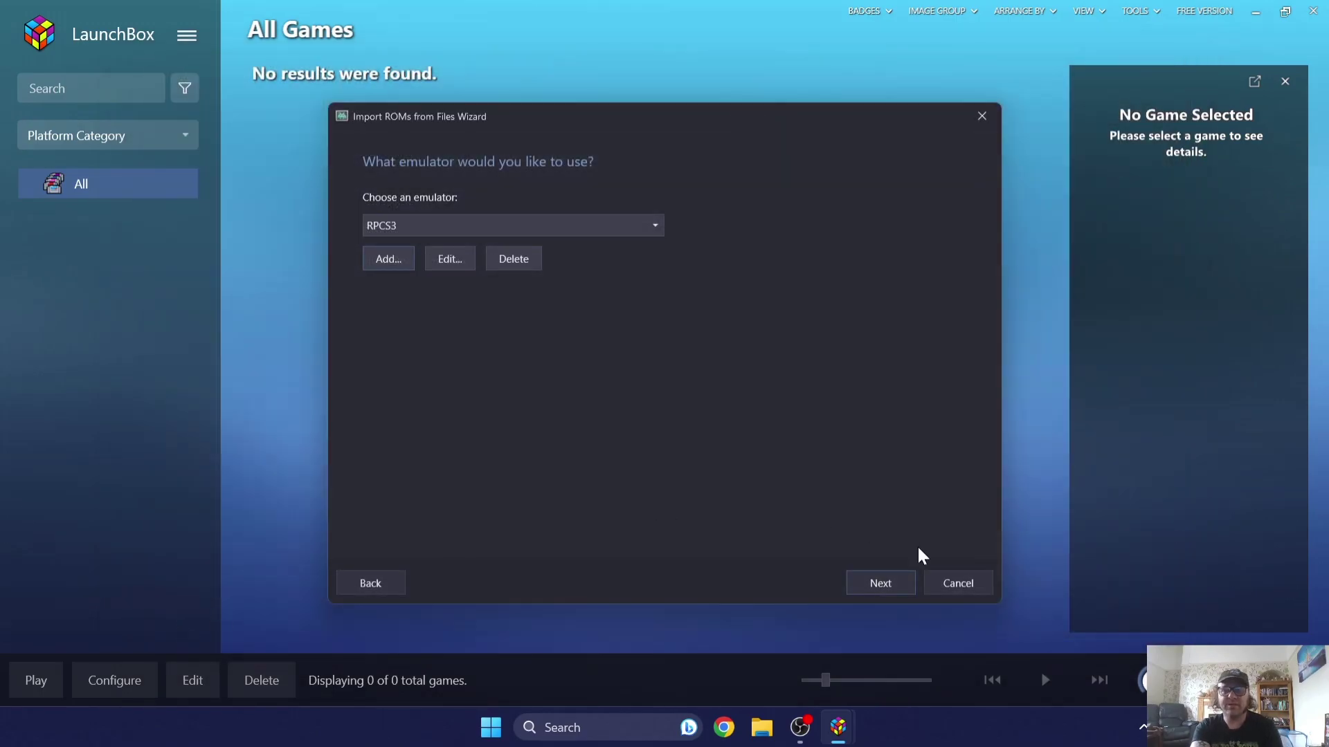
Keep the game files in their current location and accept the local metadata database search
left_click(888, 580)
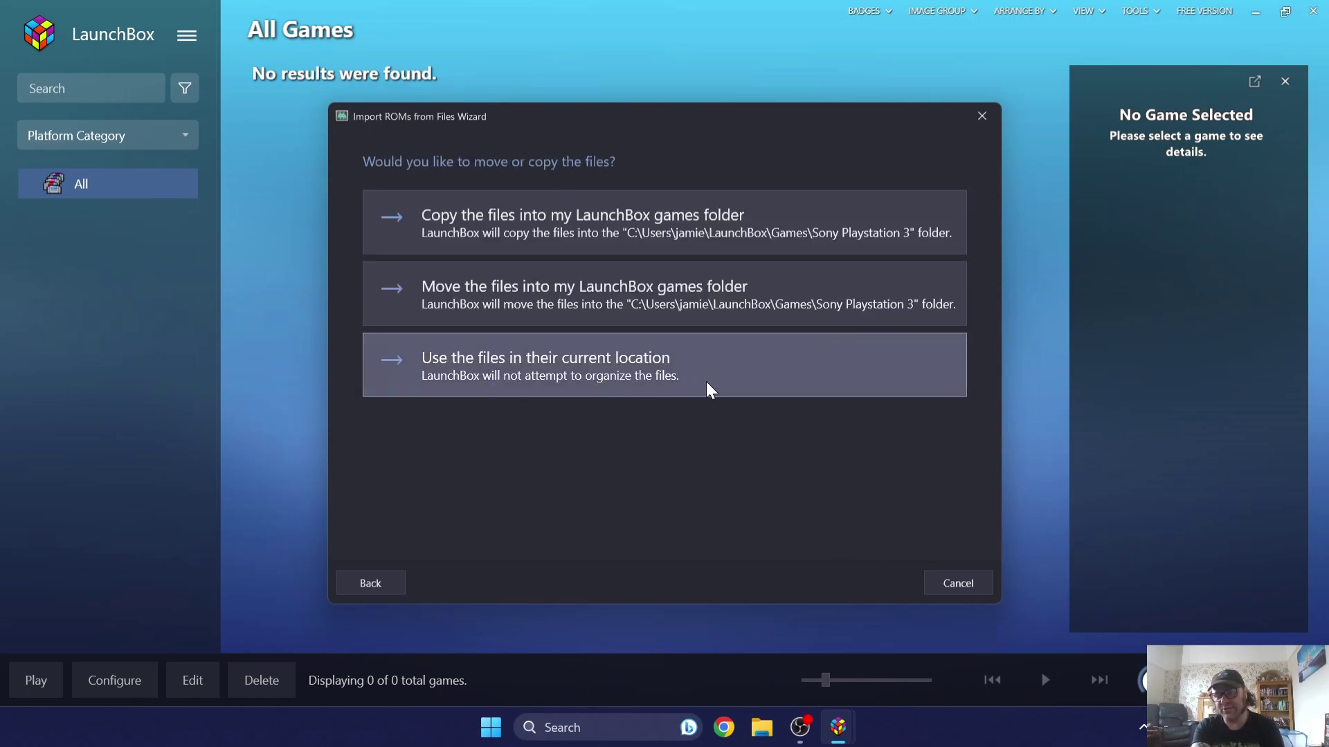
left_click(634, 372)
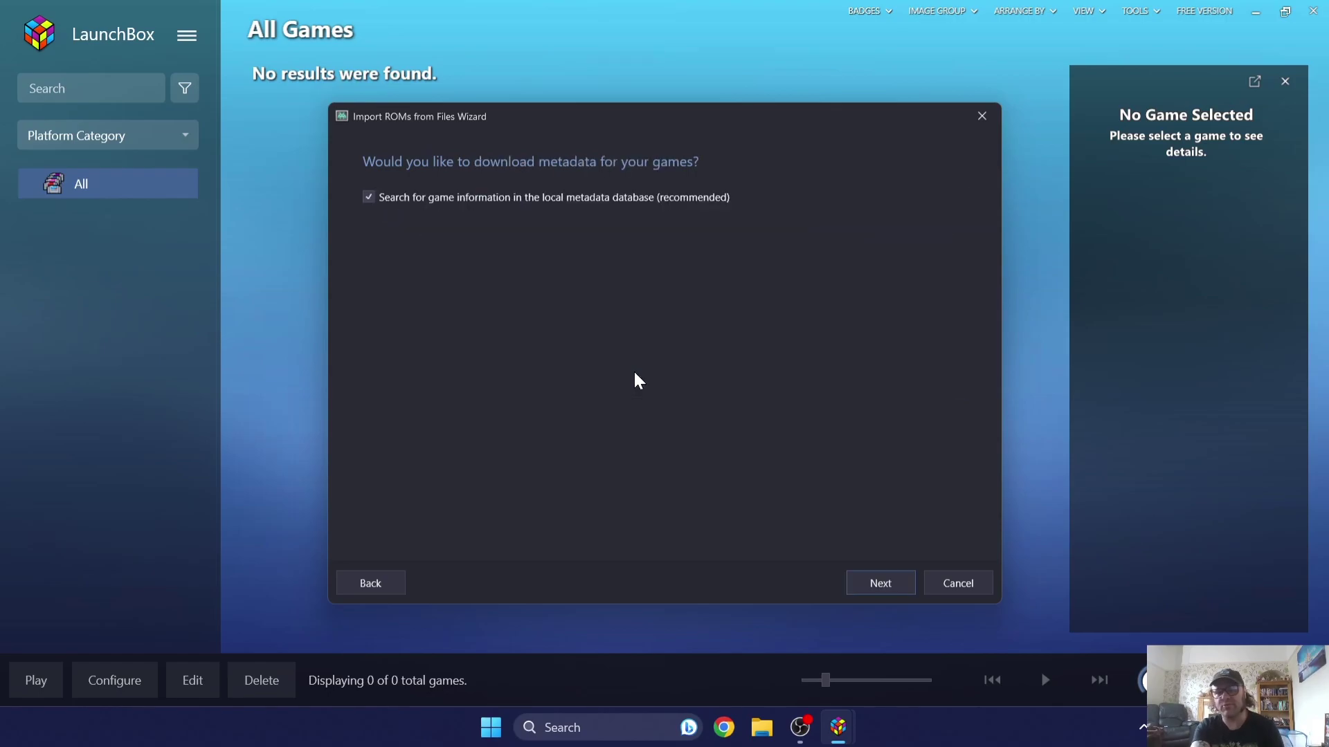
left_click(877, 585)
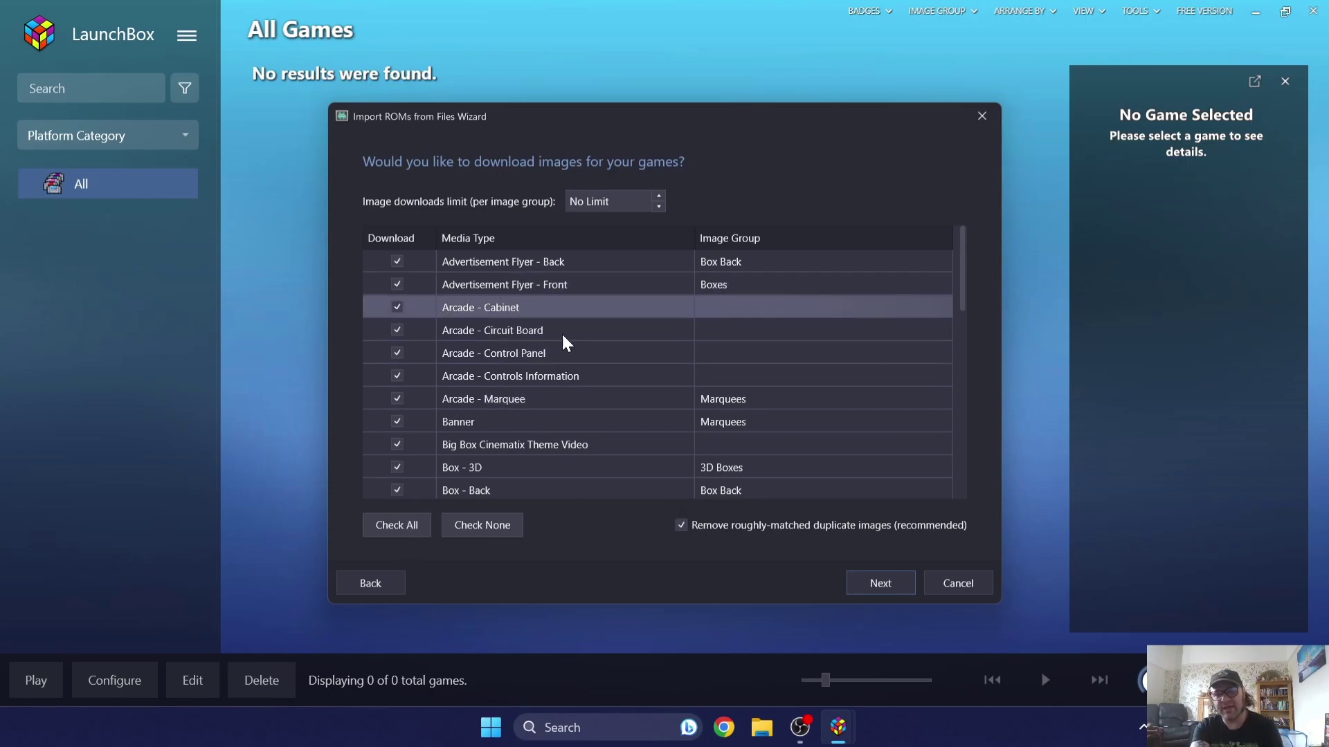
Limit the image downloads to the Box - 3D and Box - Front media types and continue
left_click(502, 530)
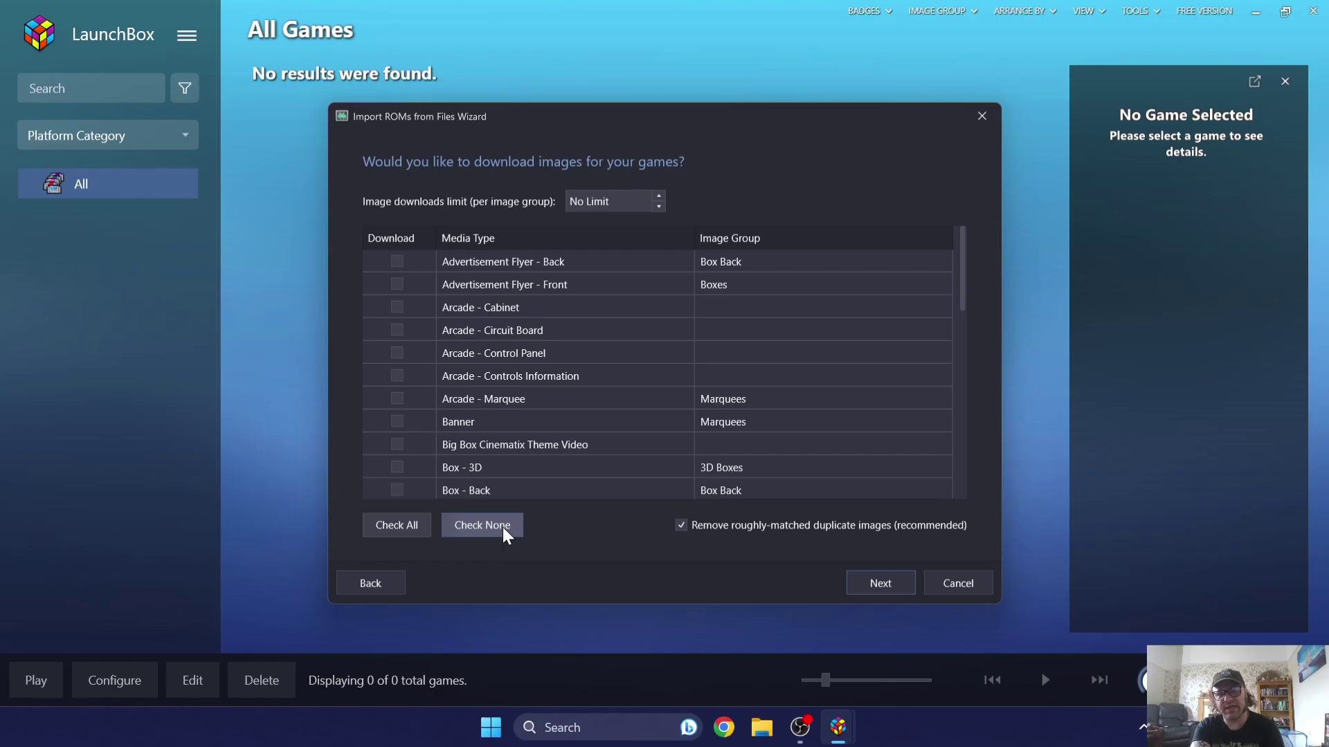
left_click(397, 467)
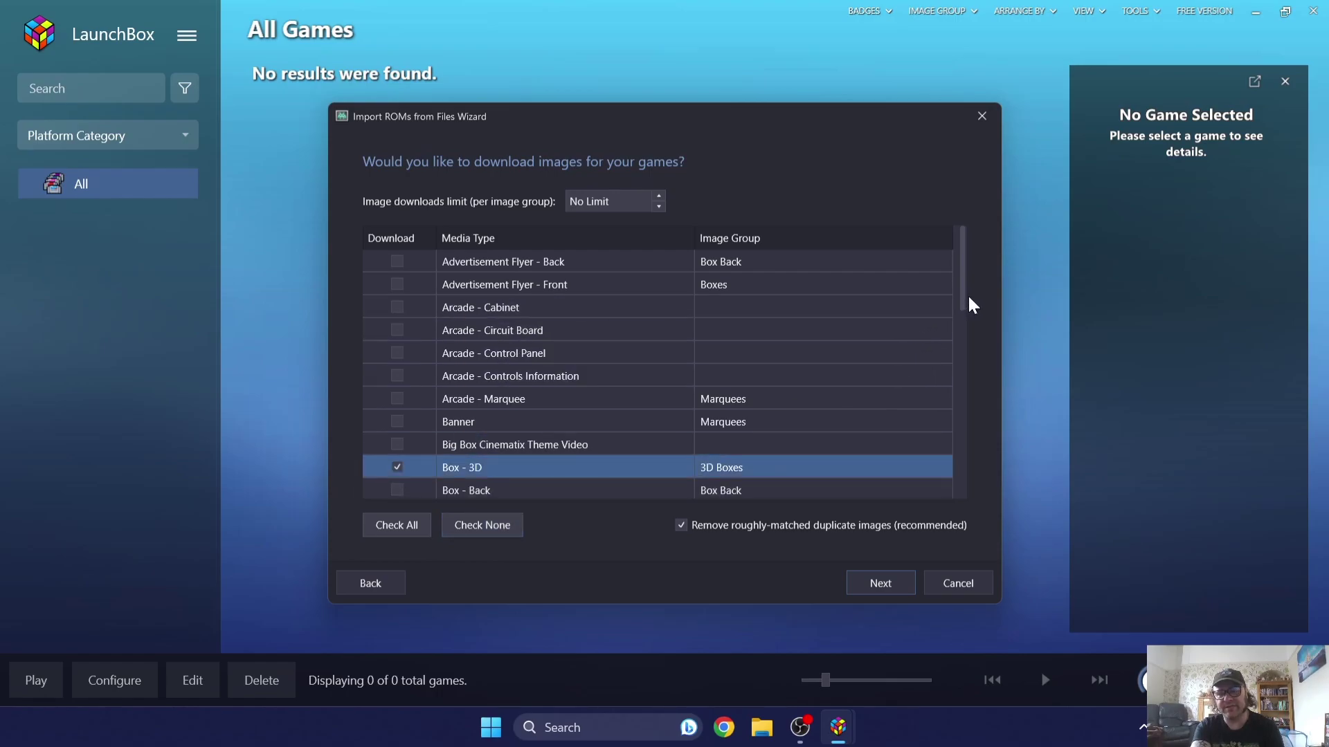
left_click_drag(961, 300, 964, 346)
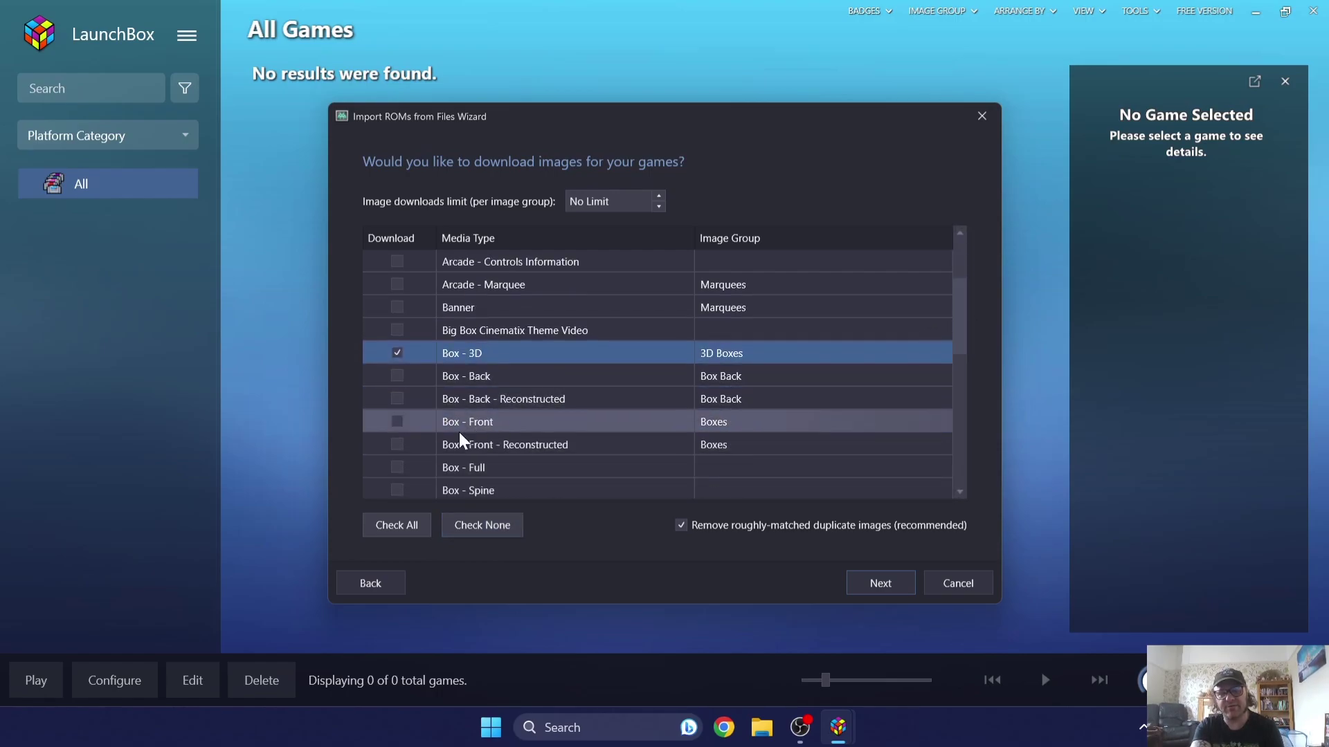
left_click(397, 423)
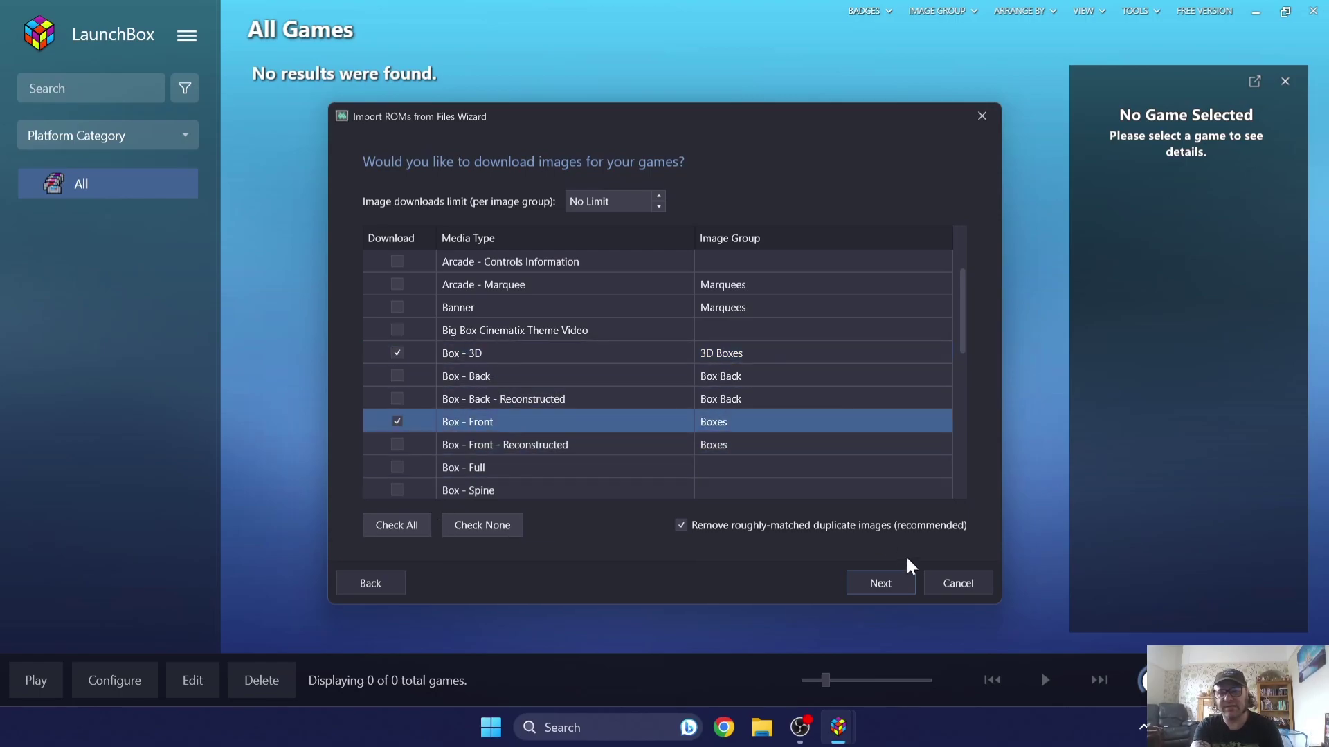
left_click(903, 588)
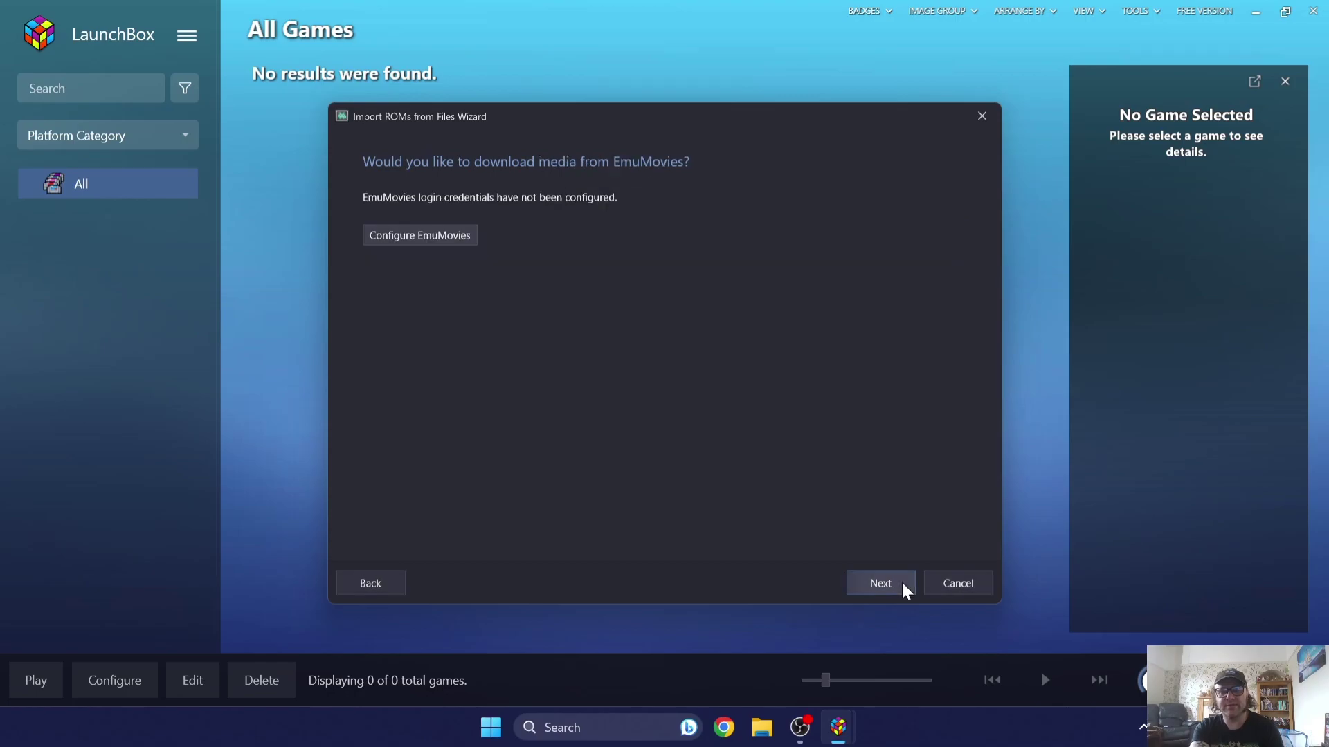
Skip the EmuMovies login setup and finish importing LittleBigPlanet with the default custom options
left_click(464, 238)
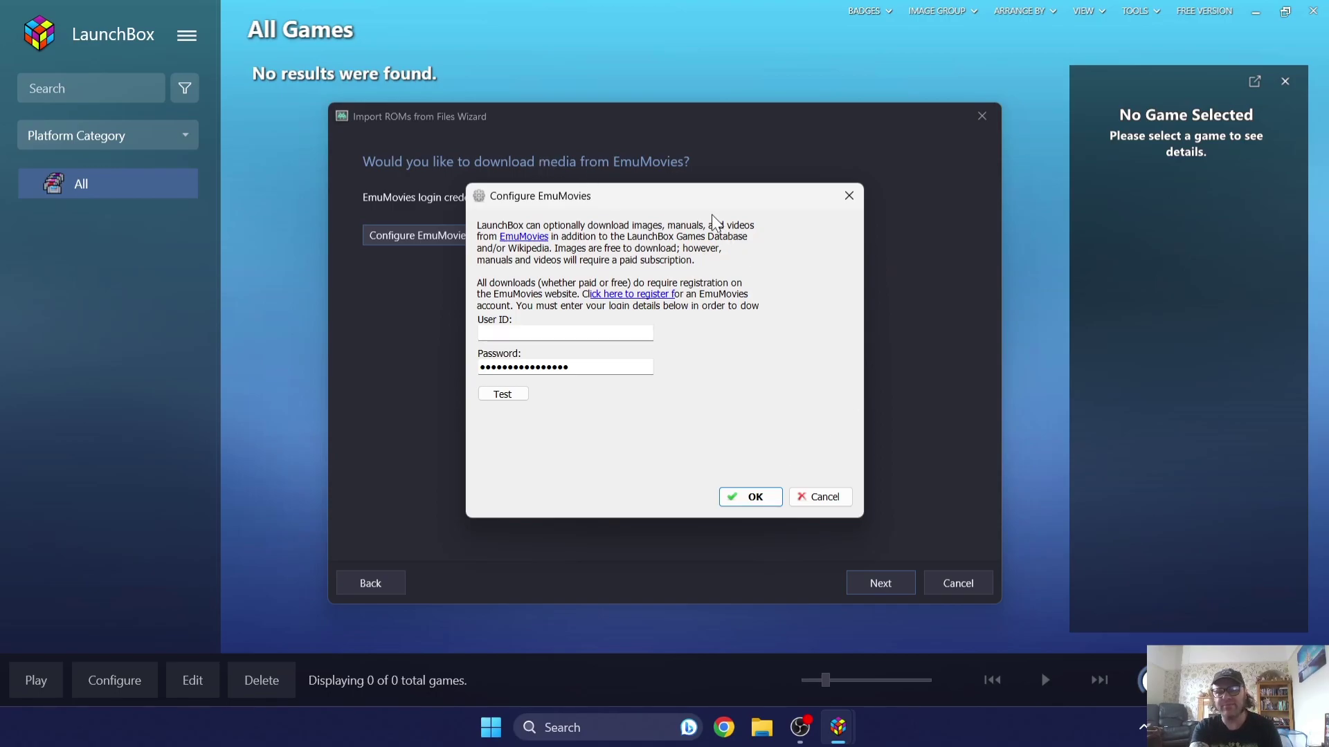
left_click(854, 197)
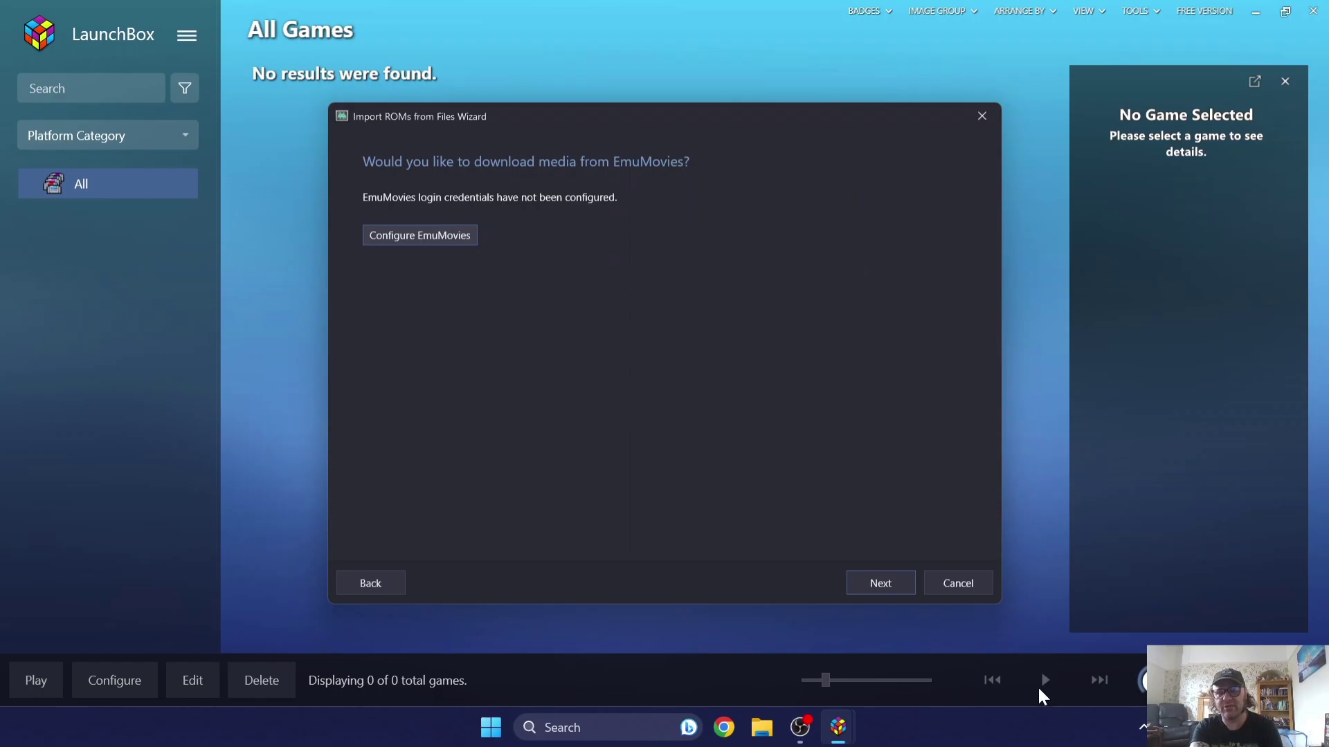
left_click(890, 588)
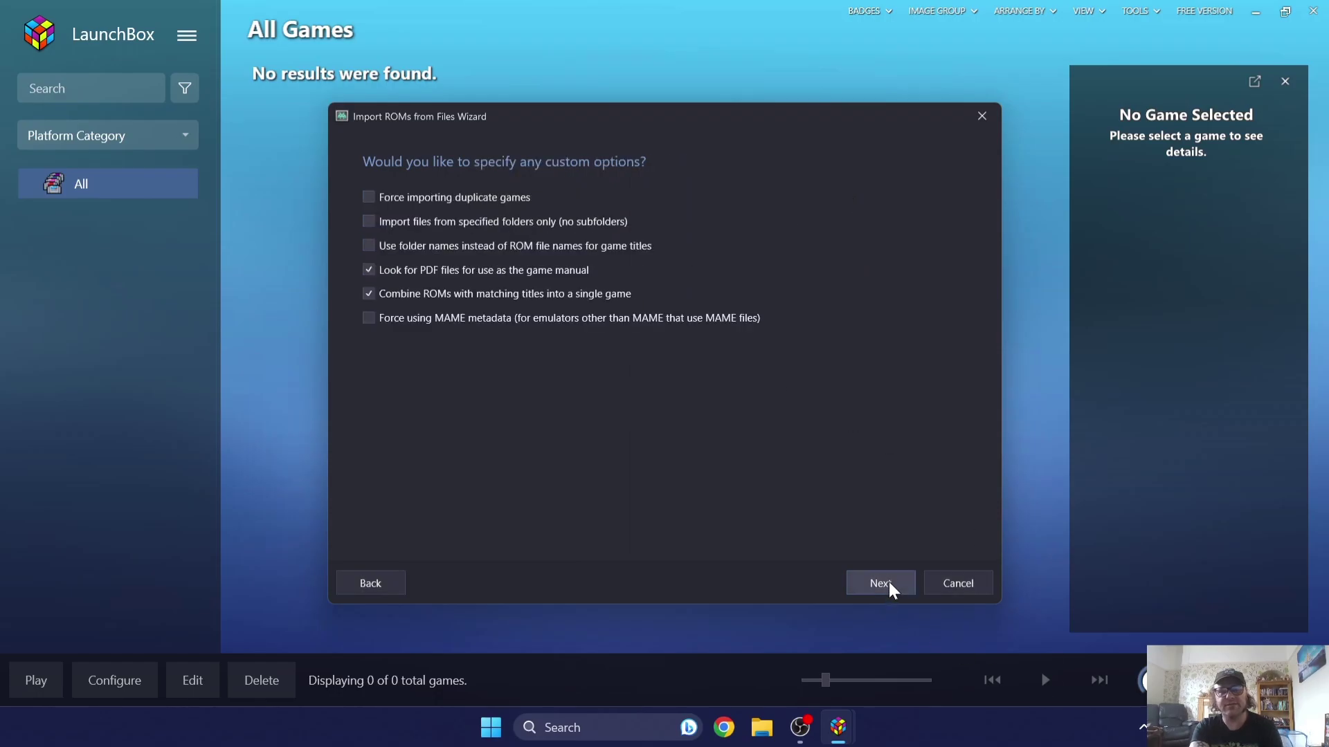
left_click(887, 587)
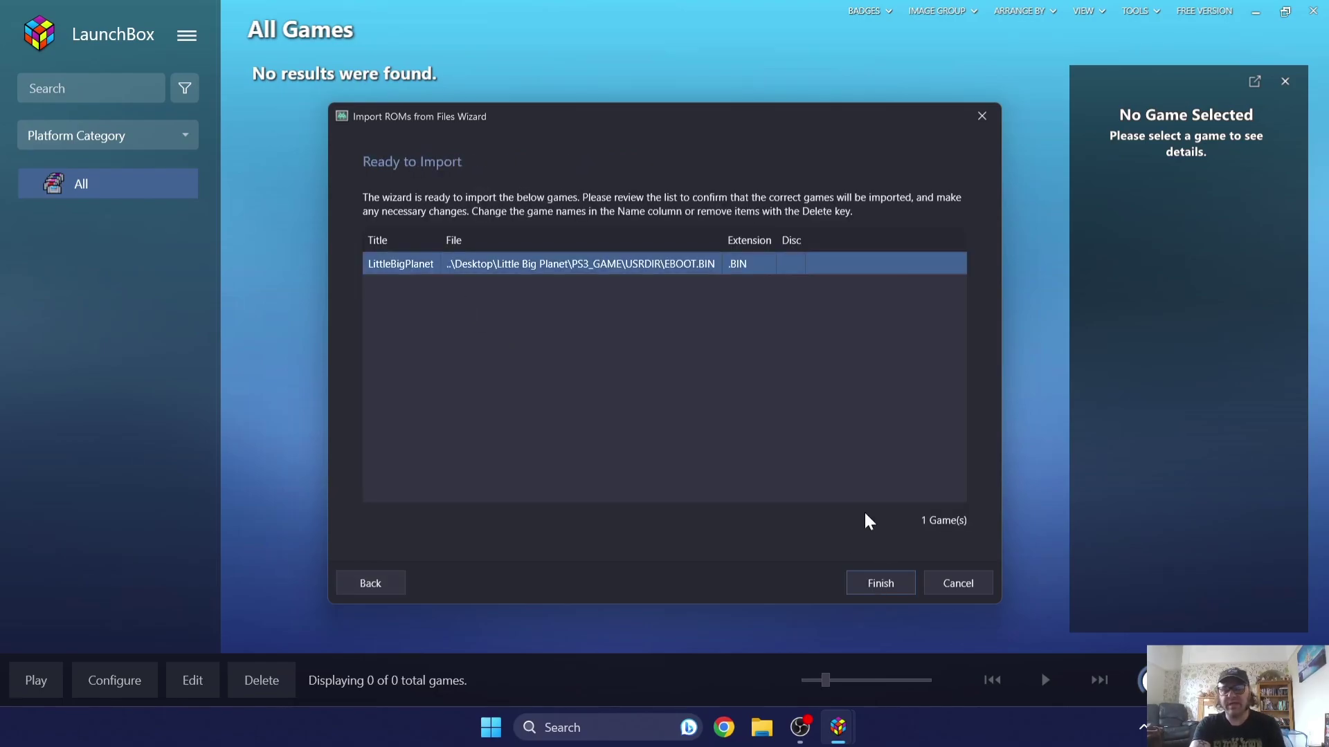
left_click(882, 589)
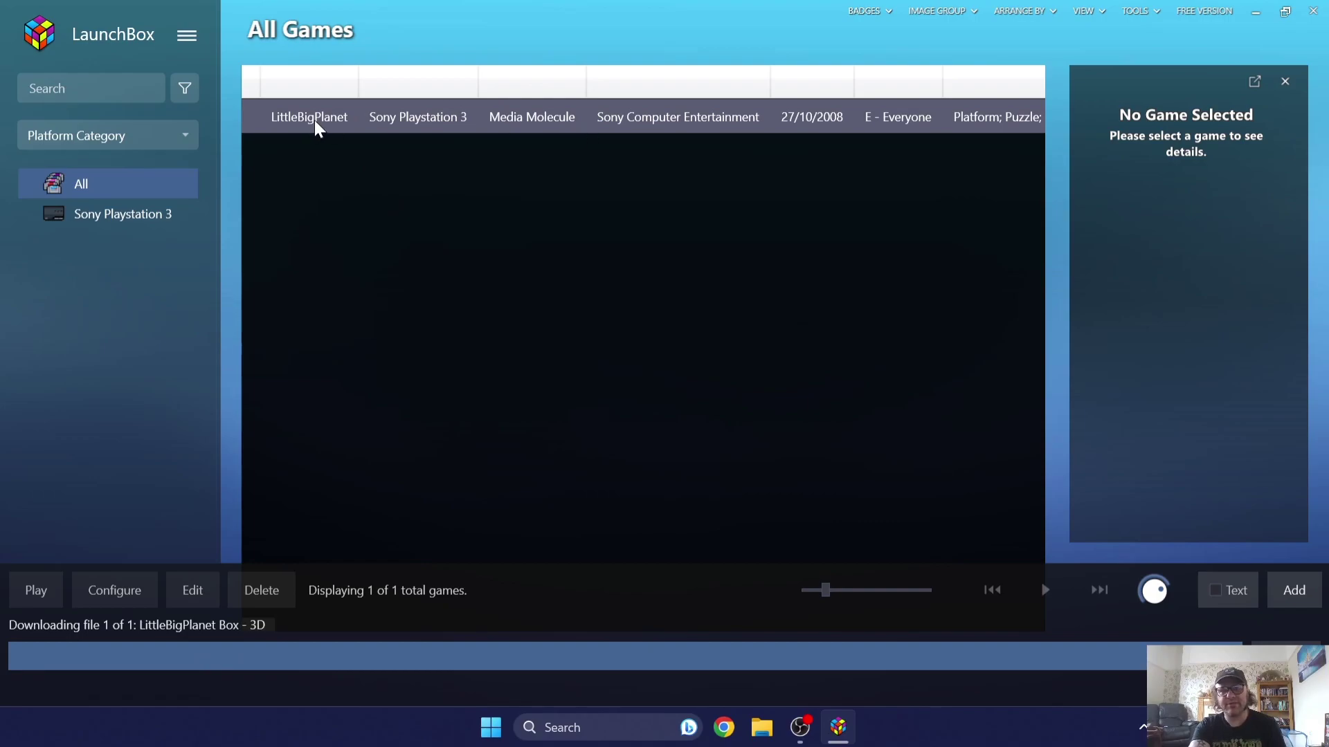
Switch the game library to Images View and show the 3D Boxes image group
left_click(390, 124)
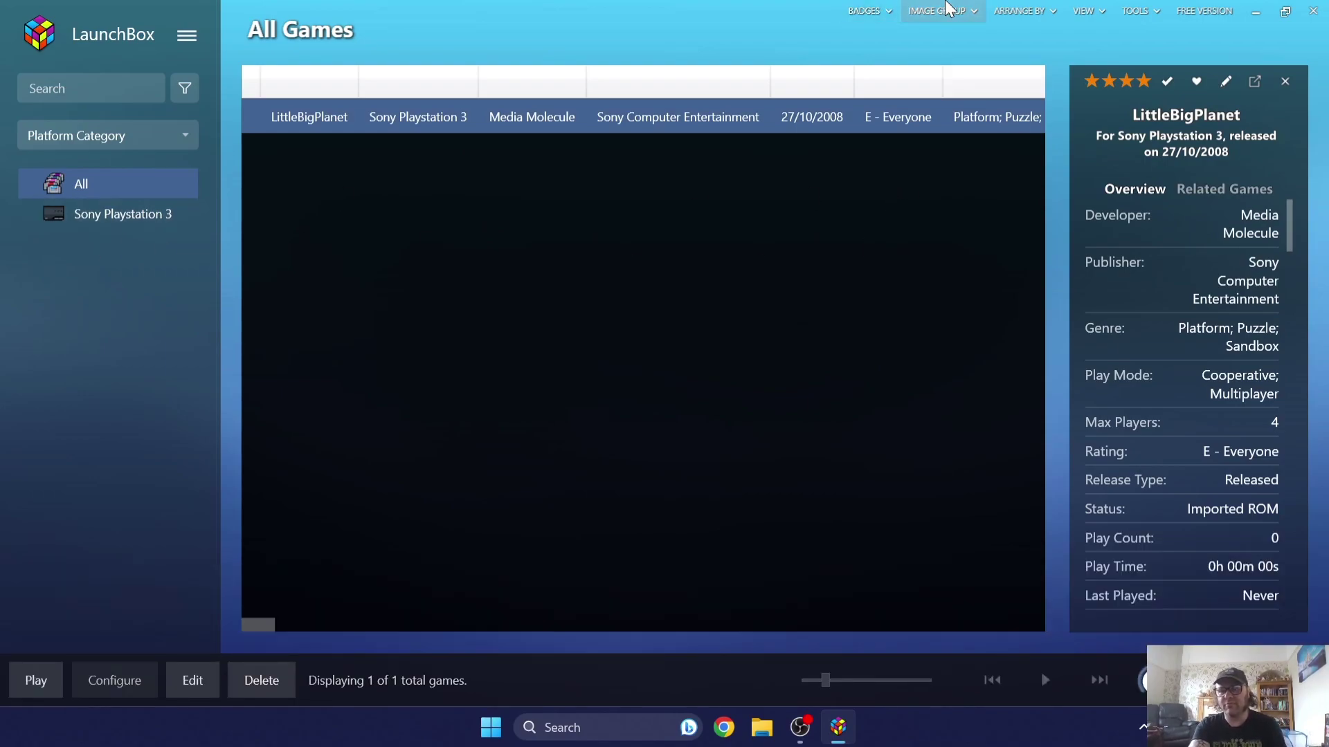
left_click(951, 15)
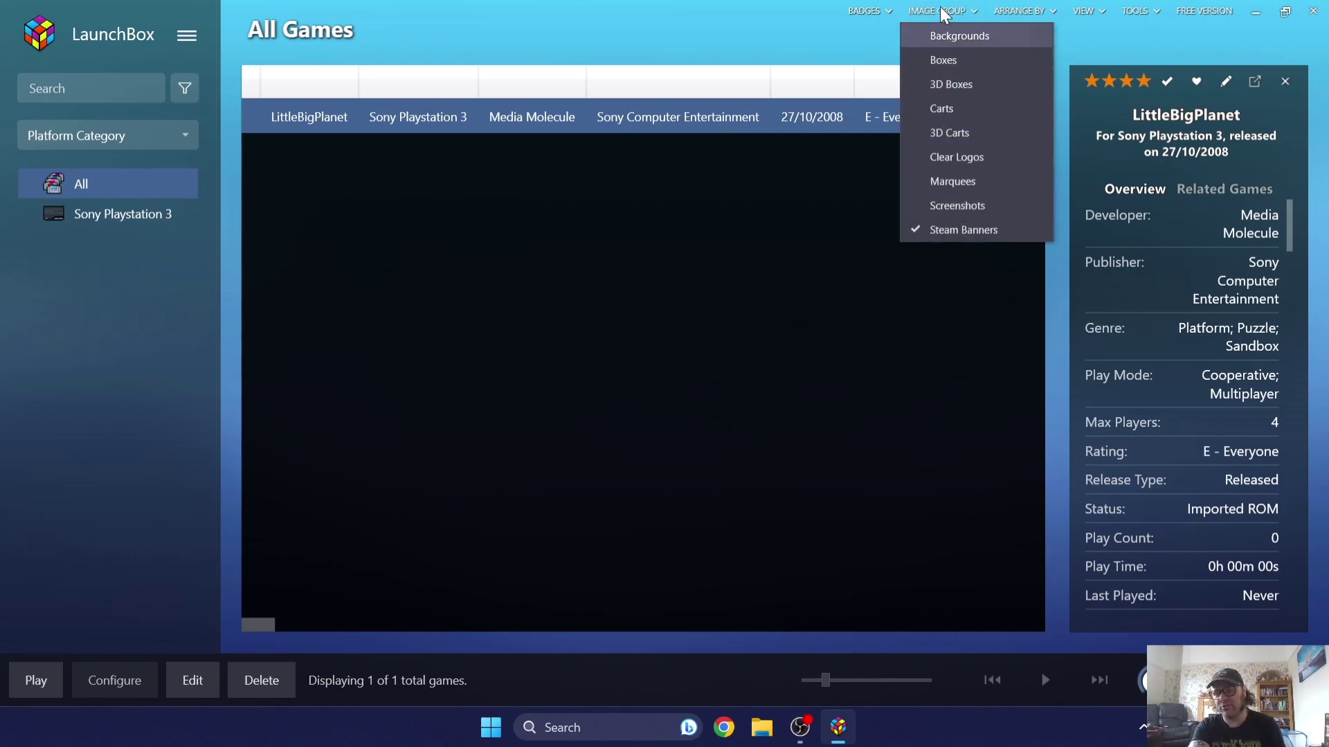
left_click(705, 413)
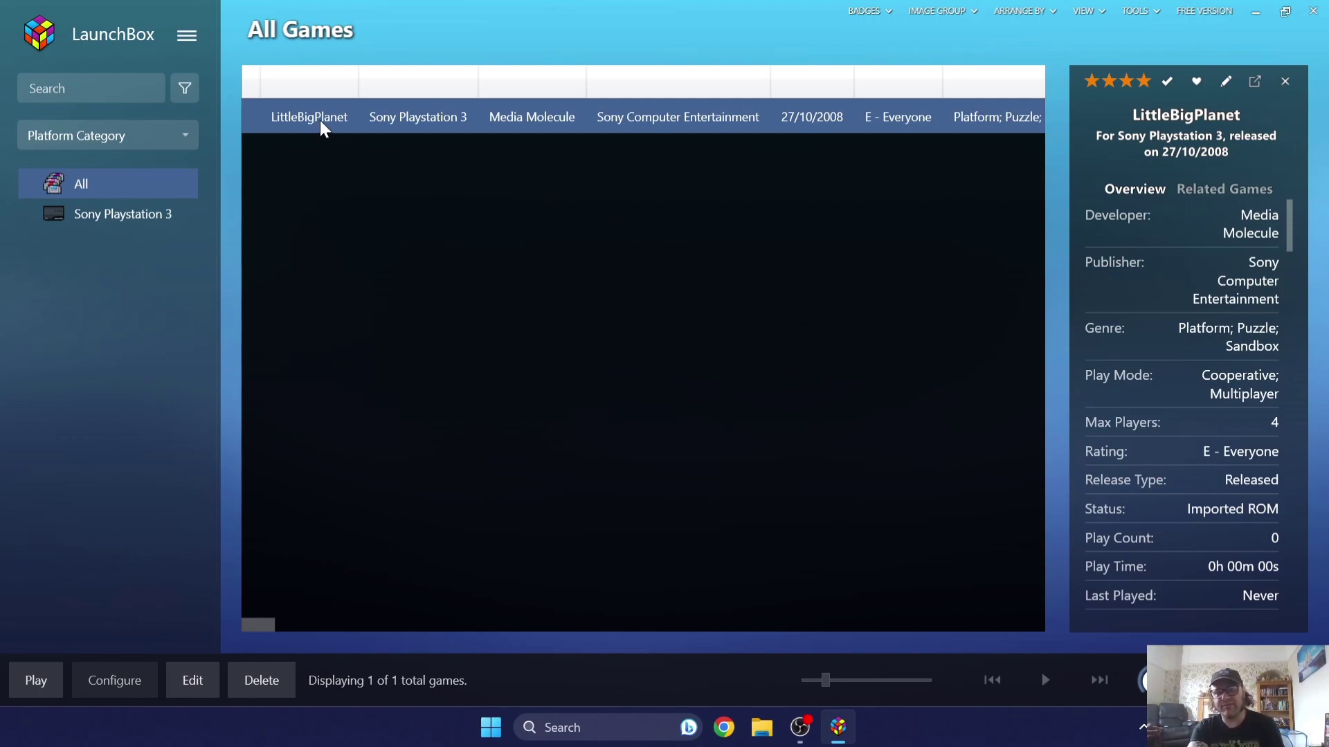
left_click(1083, 9)
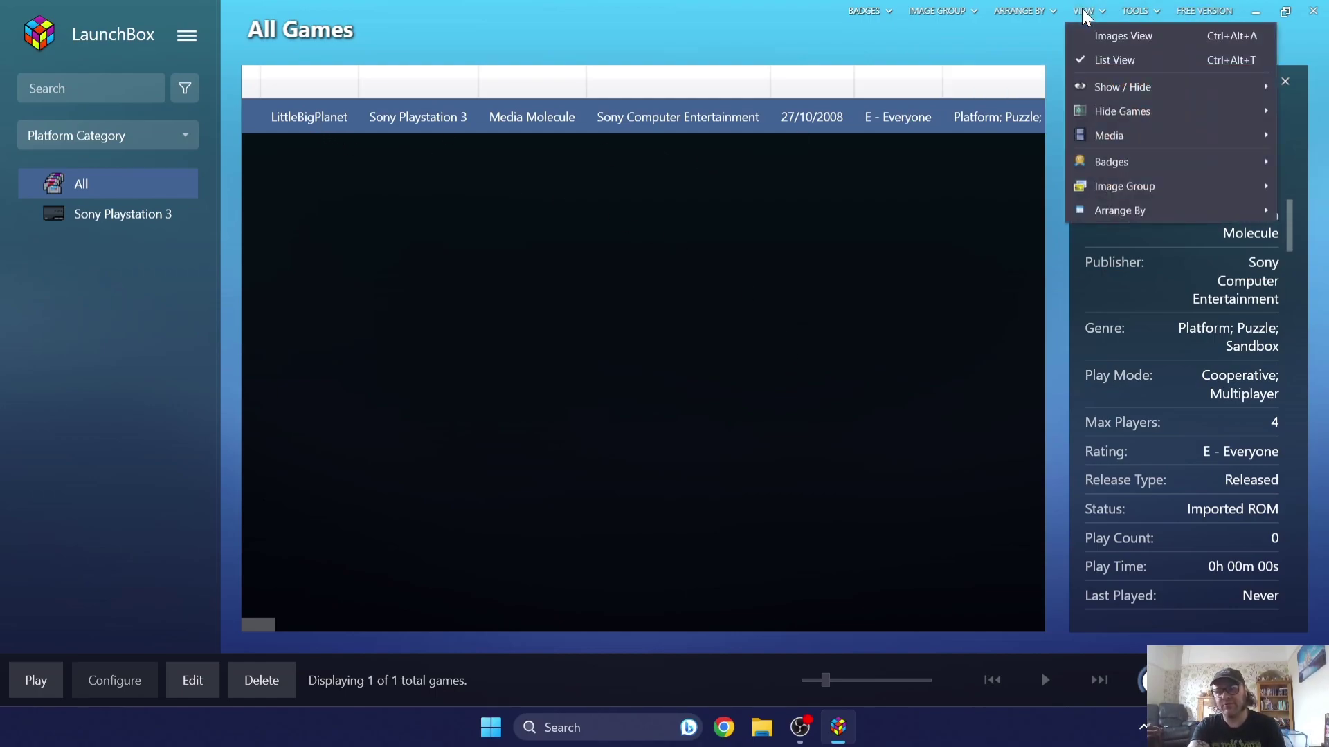
left_click(1111, 36)
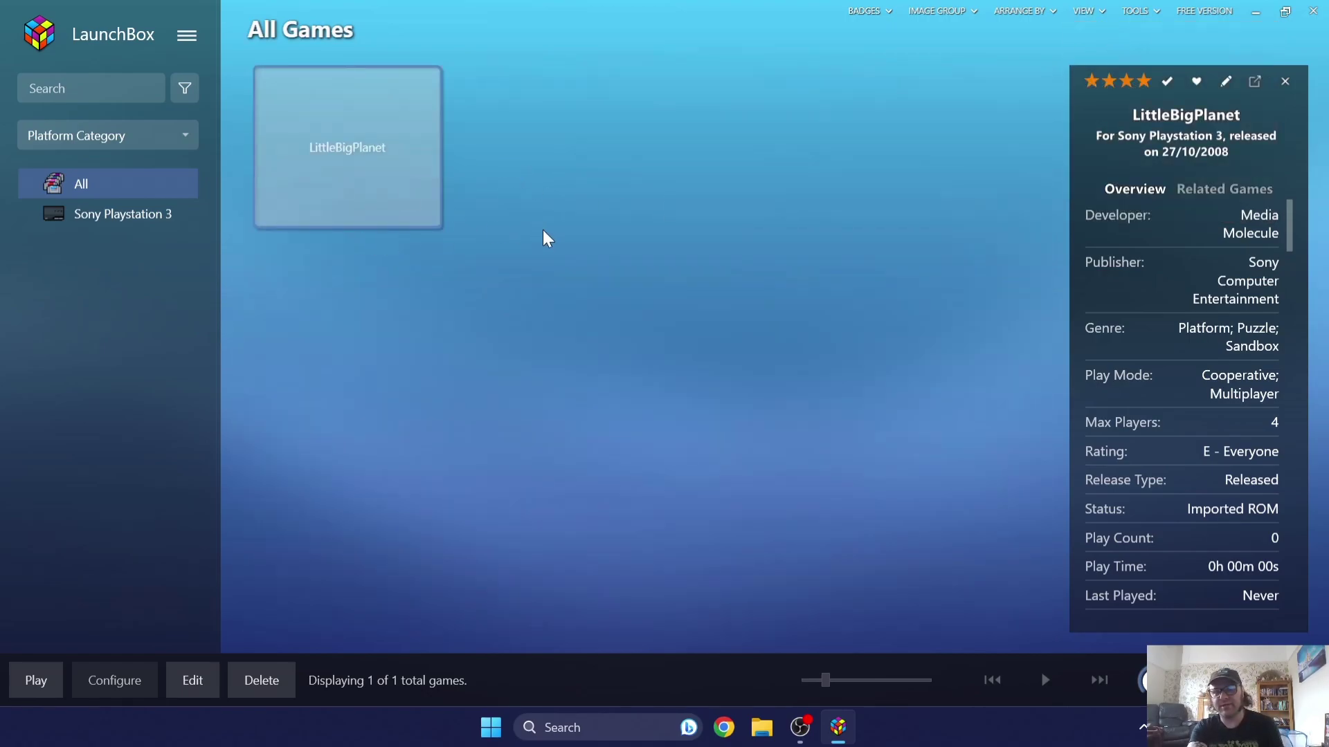
left_click(959, 12)
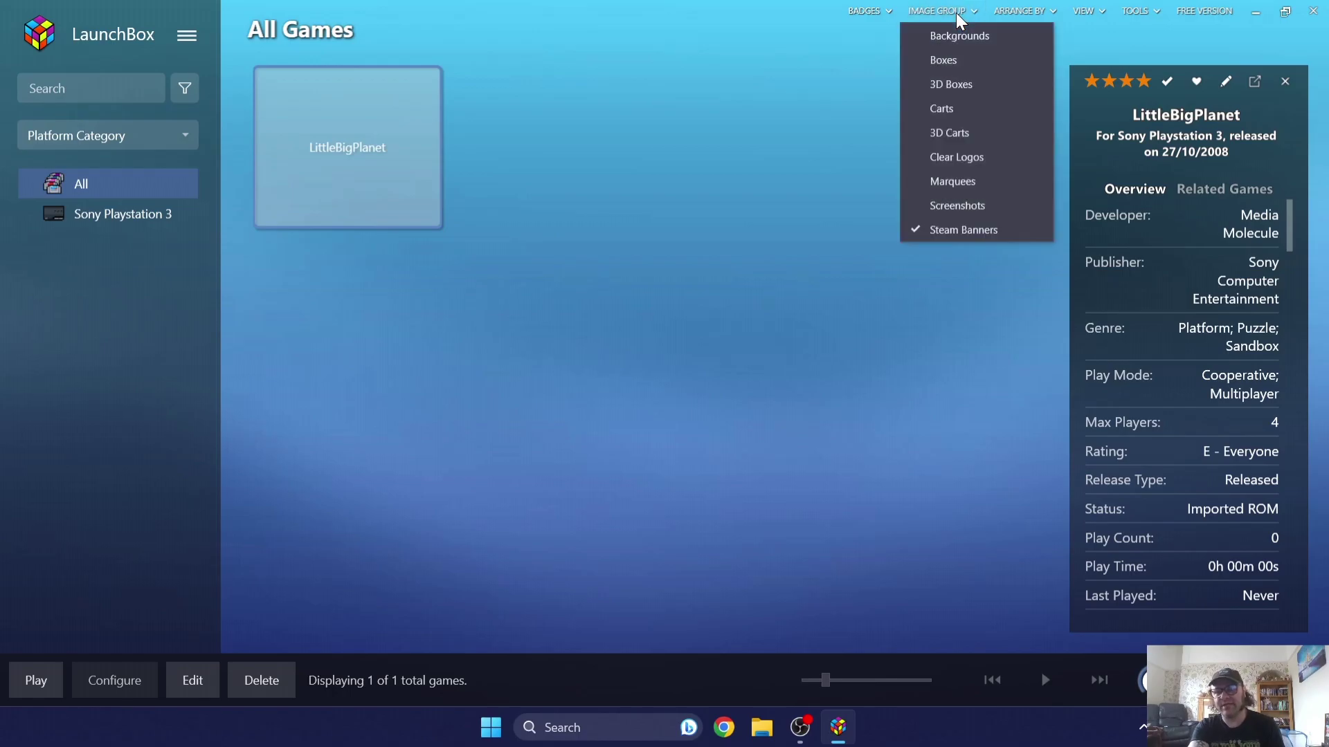
left_click(966, 86)
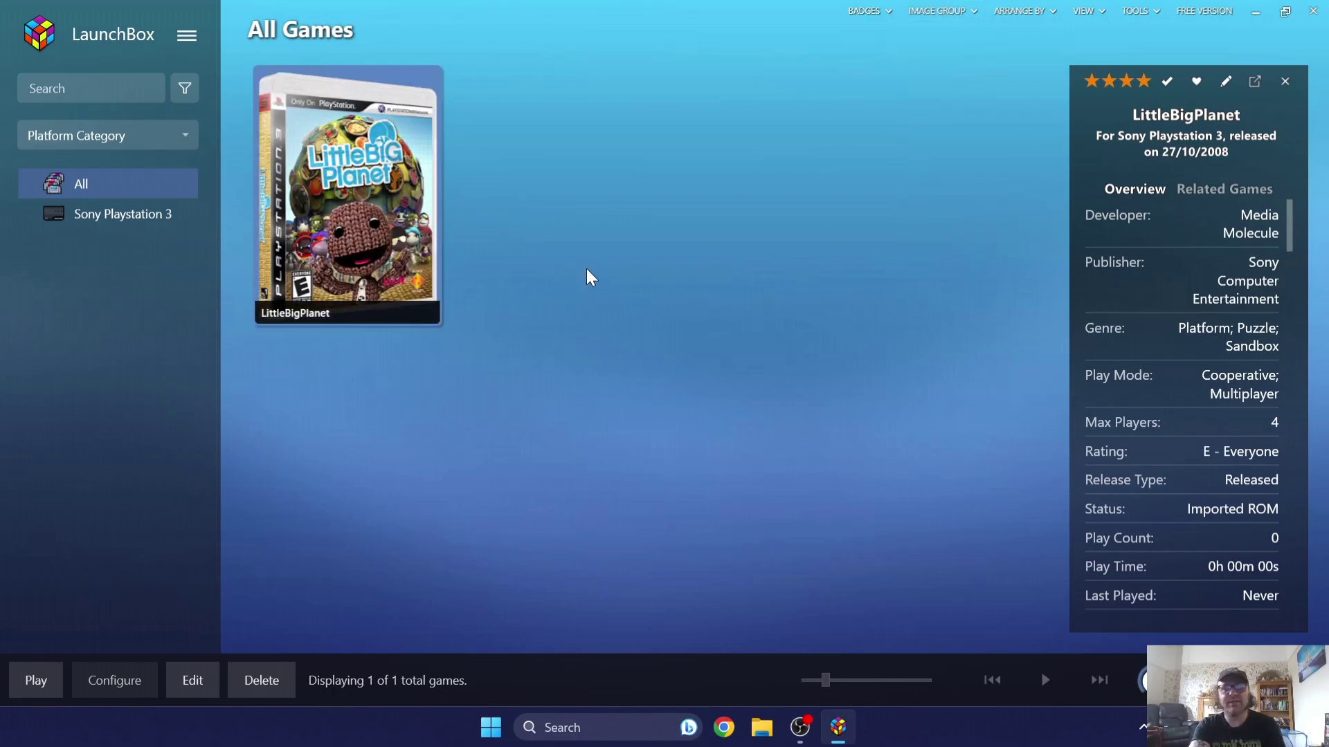
Check the Sony Playstation 3 platform list, and test-launch LittleBigPlanet from all games, closing its window at the end
left_click(121, 228)
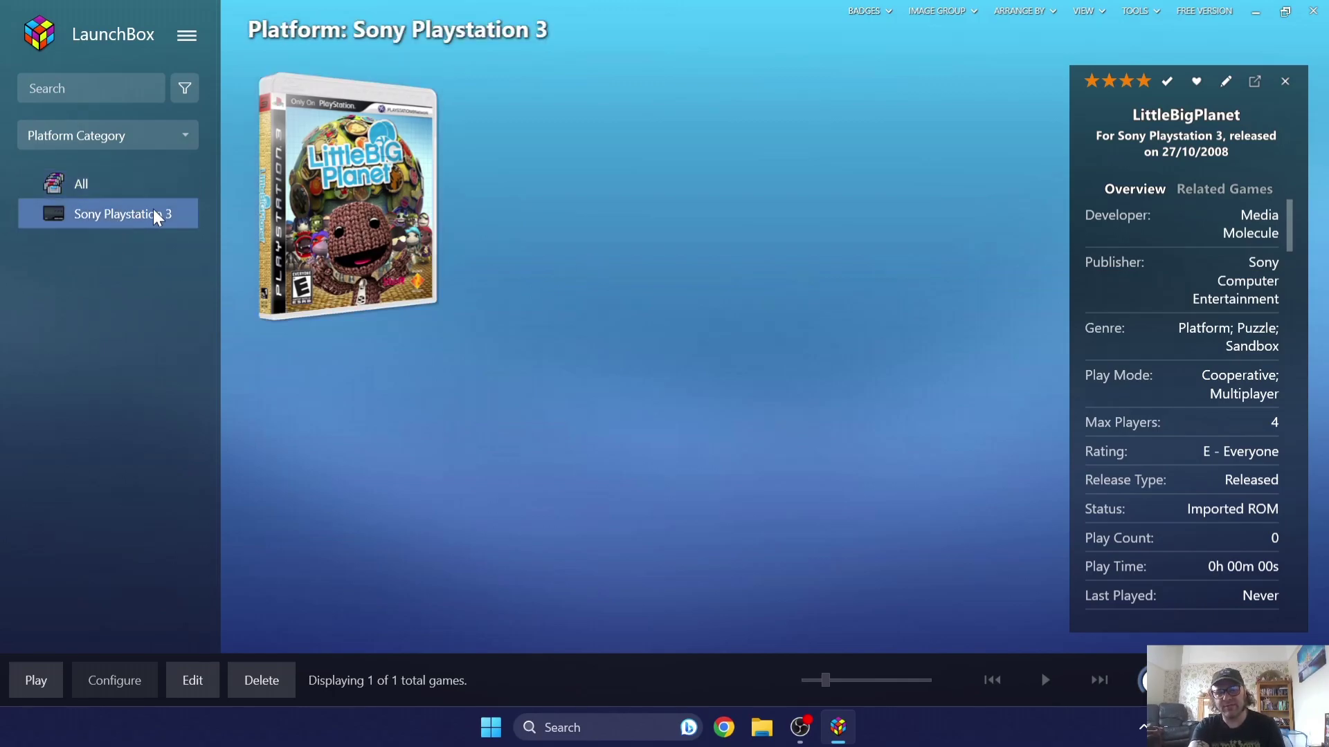
left_click(102, 191)
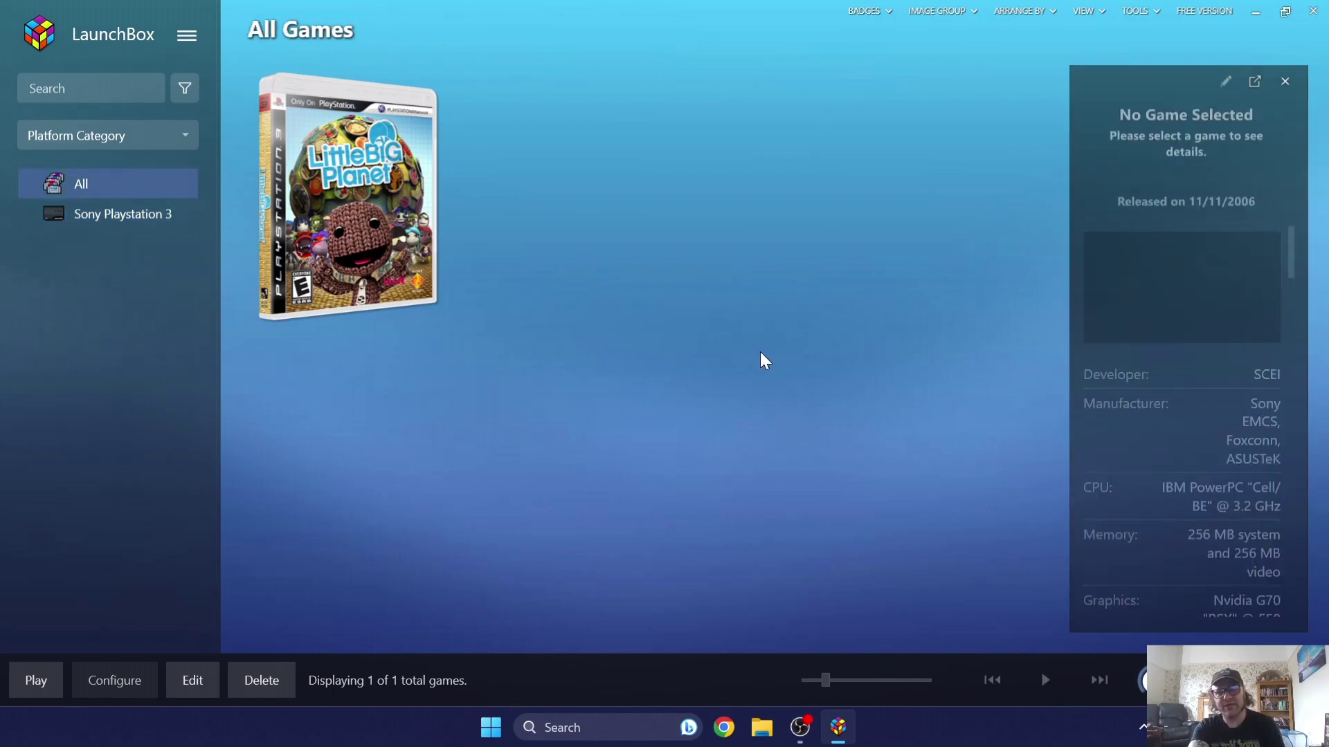
left_click(357, 168)
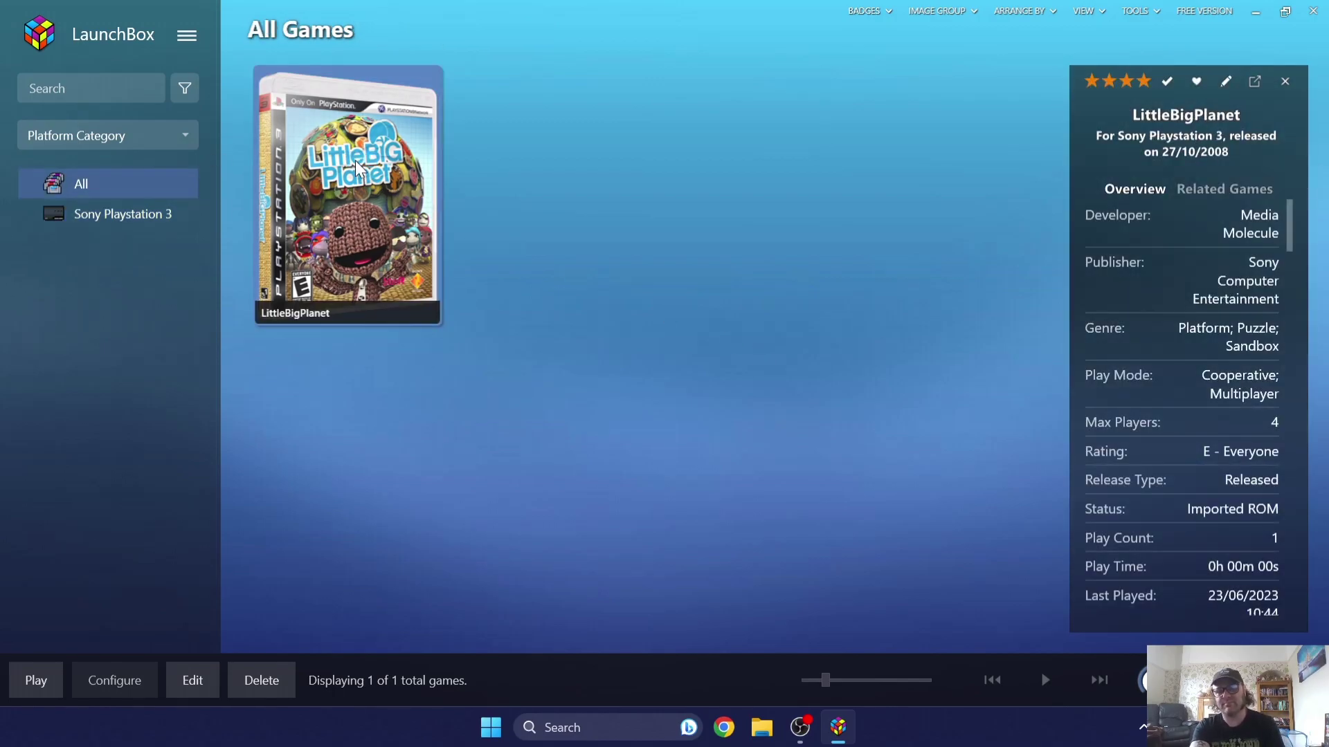
double_click(357, 168)
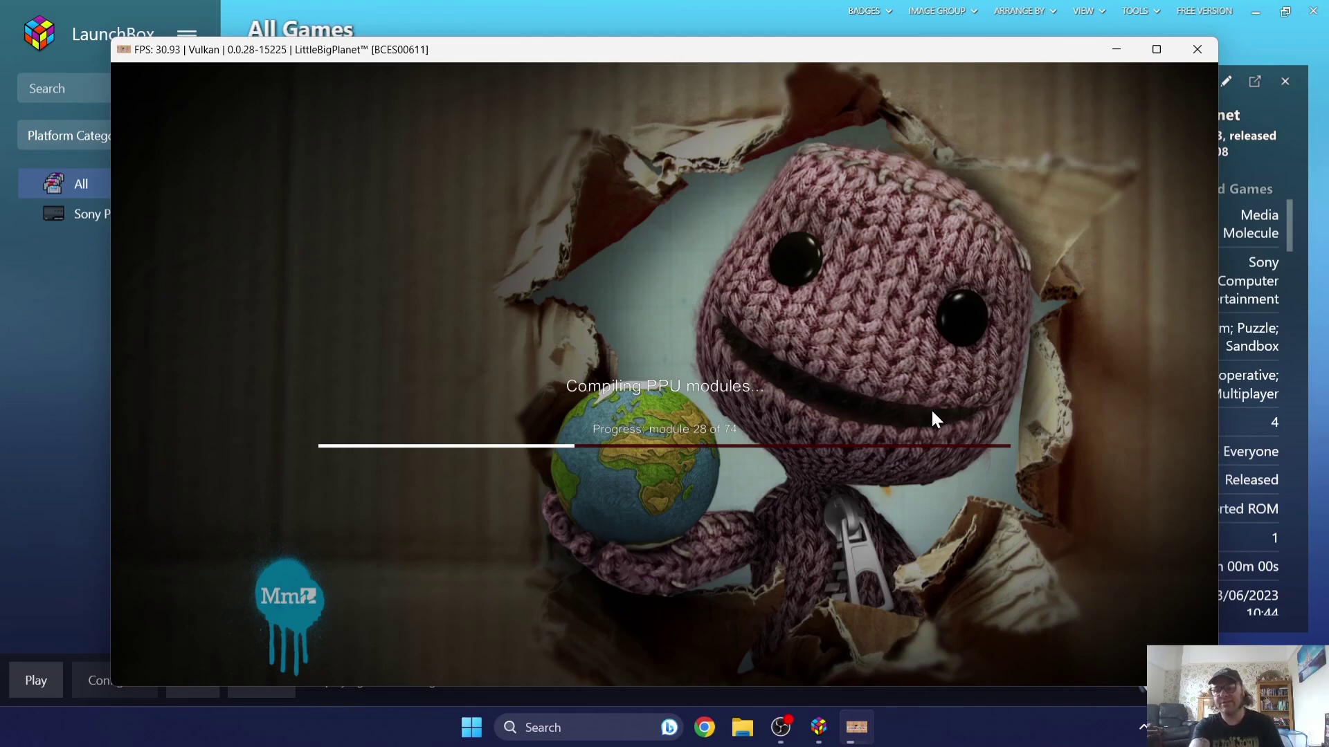
left_click(1197, 49)
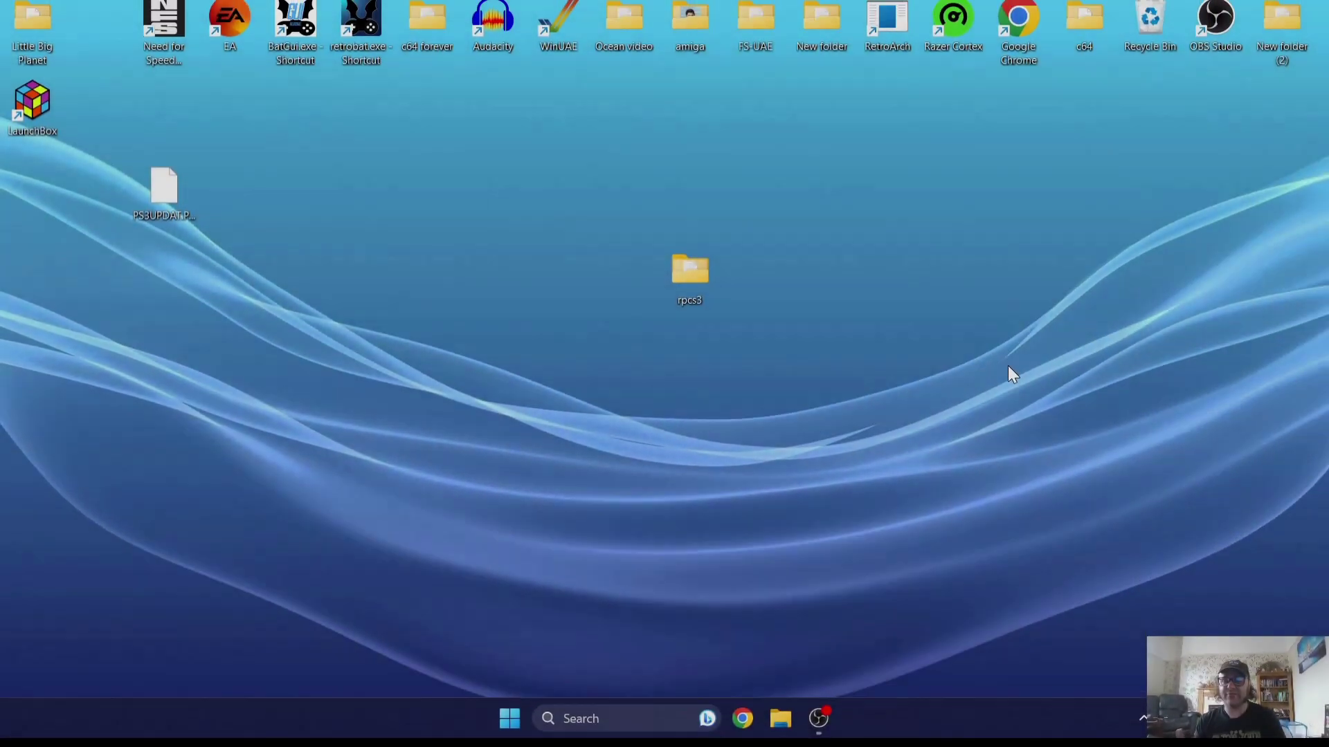